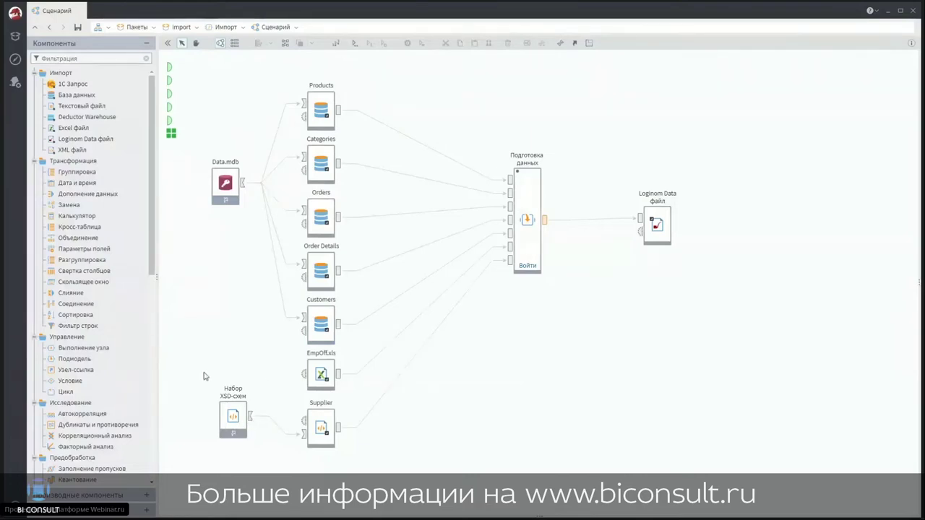
Step: Open the Подключения section of the Импорт module in the import package
left_click(180, 26)
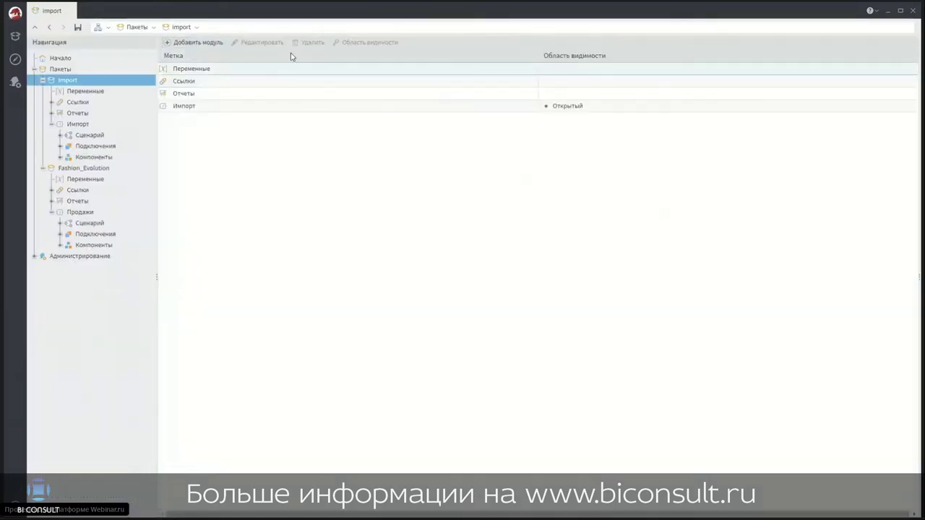
double_click(344, 107)
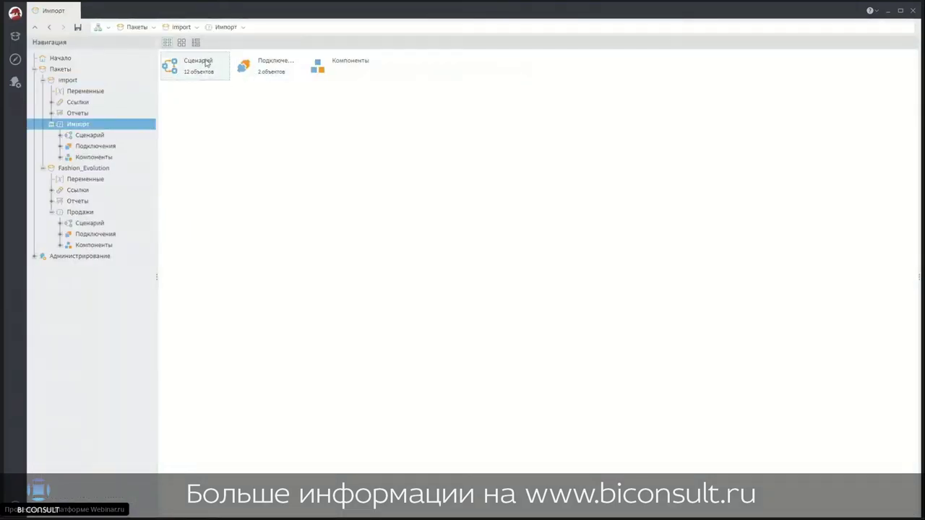
left_click(280, 70)
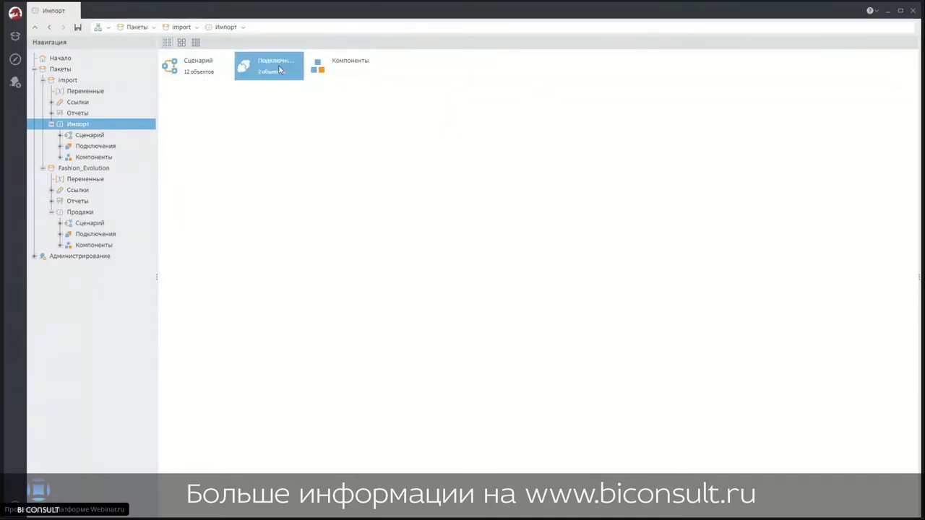
double_click(280, 70)
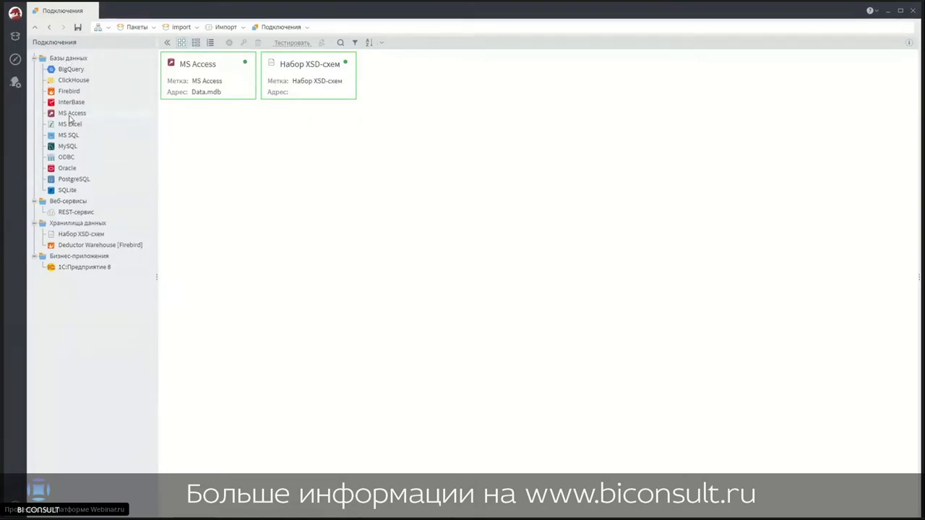
Step: Add an MS Access connection that uses the Data database file with a relative path, and connect it
left_click_drag(72, 115, 410, 102)
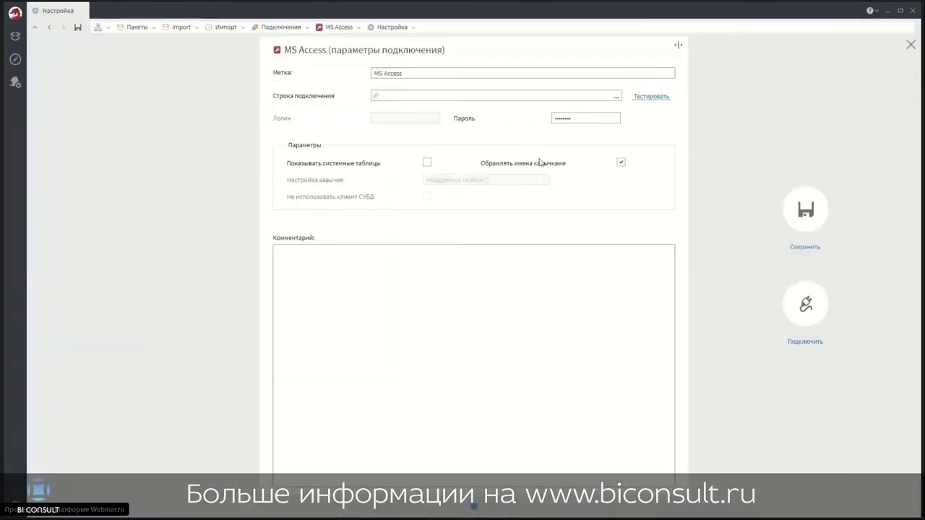
left_click(617, 96)
left_click(433, 214)
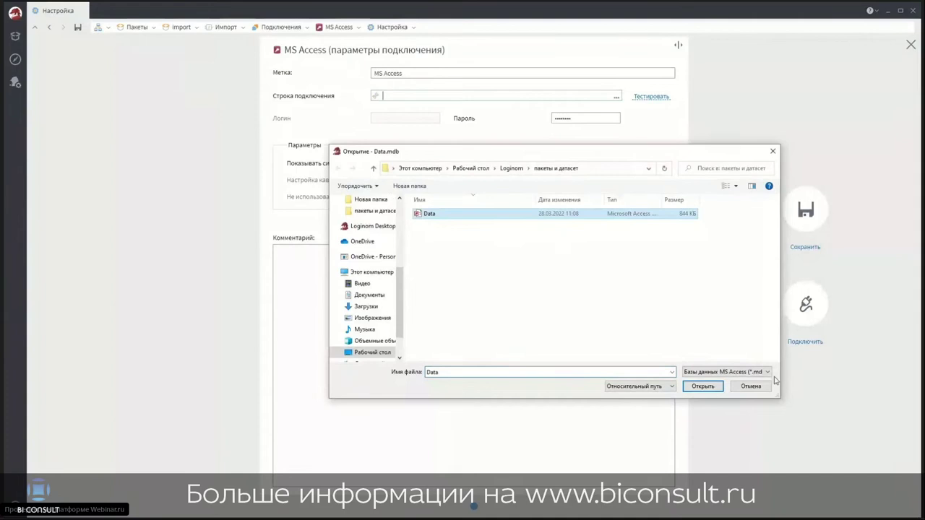
left_click(702, 386)
left_click(800, 312)
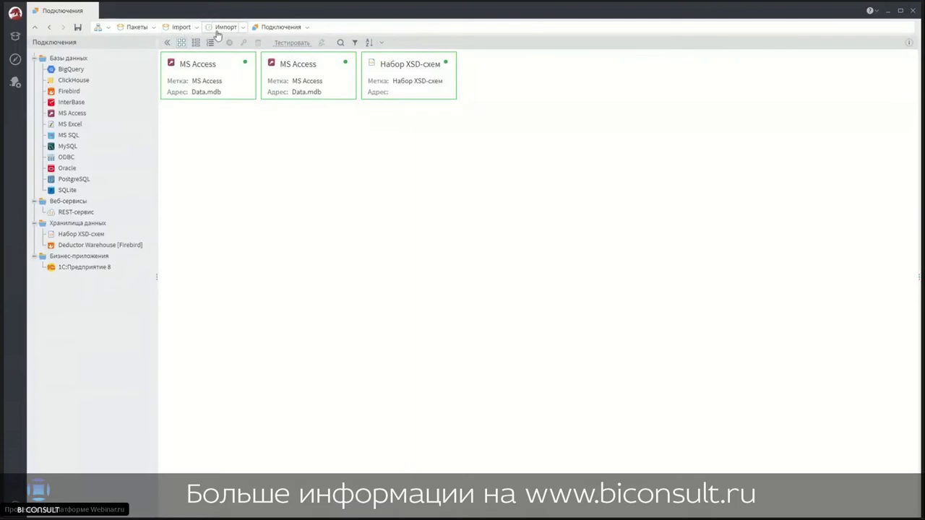
Step: Return to the Сценарий of the Импорт module in the import package
left_click(180, 27)
double_click(207, 107)
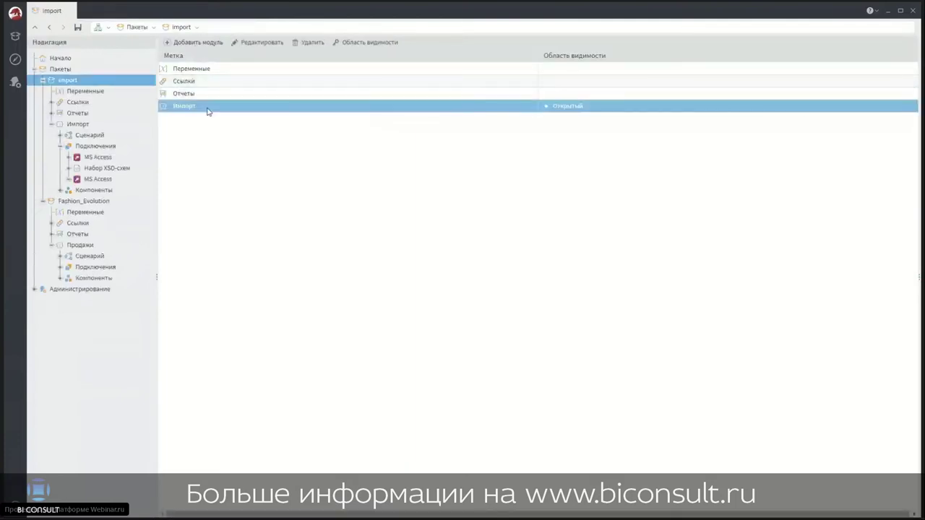
double_click(189, 66)
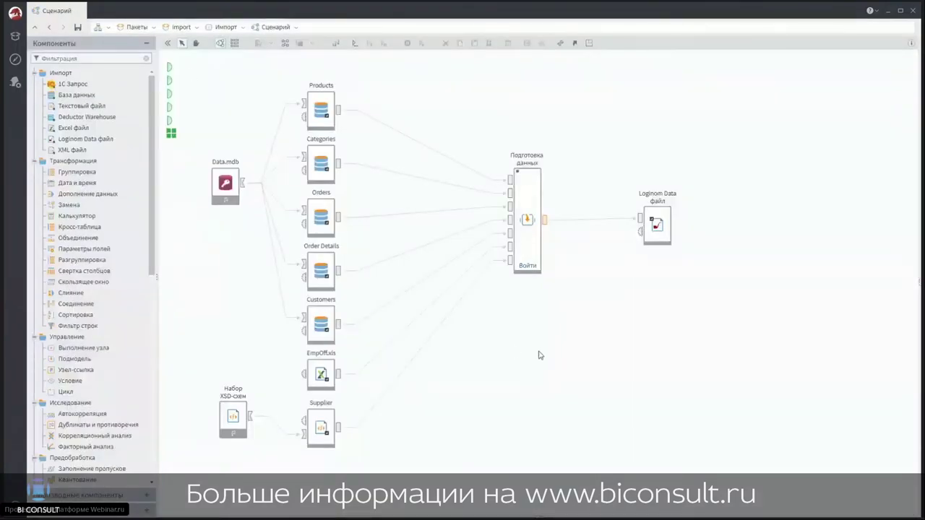
Step: Place the newly added MS Access connection from the Импорт module in the empty canvas area below the Подготовка данных node
left_click(130, 500)
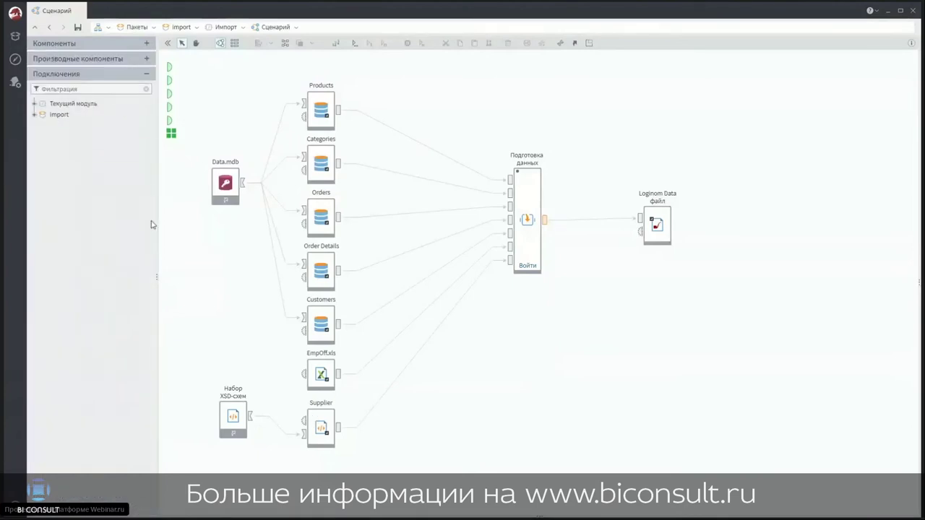
left_click(34, 115)
left_click(72, 126)
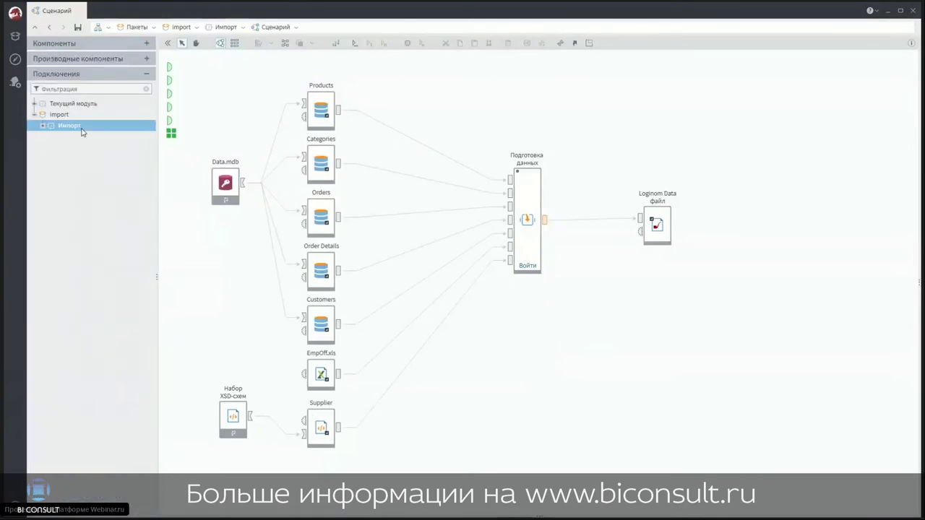
left_click(42, 126)
left_click_drag(83, 175, 549, 423)
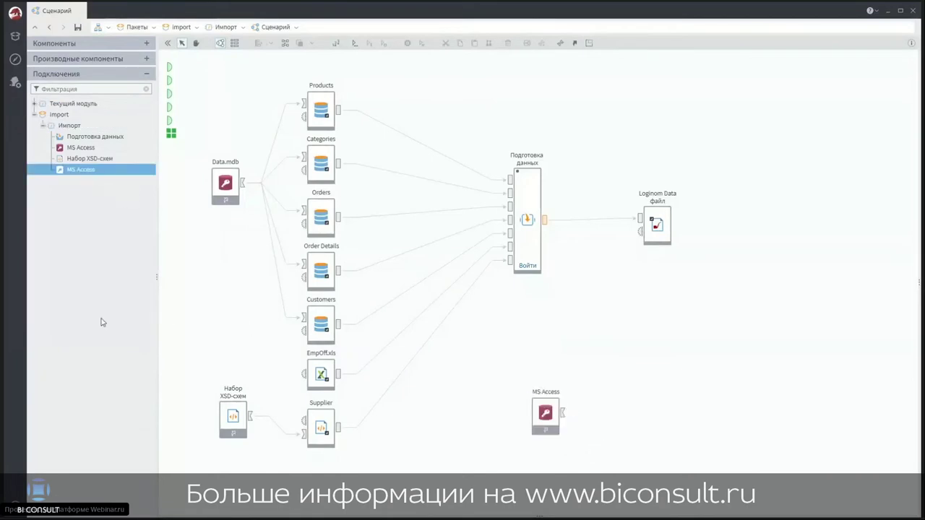
left_click(33, 114)
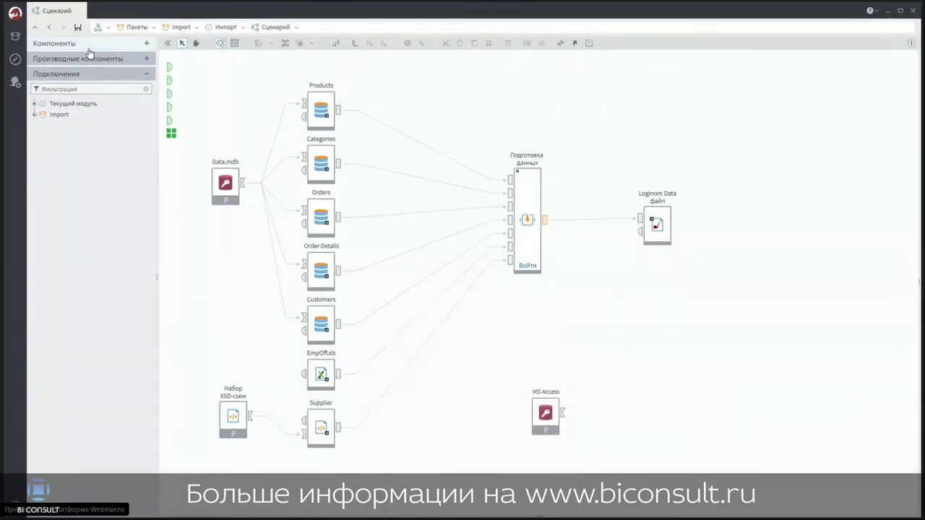
Step: Add a База данных import node beside the new MS Access node and link the connection to its input
left_click(135, 48)
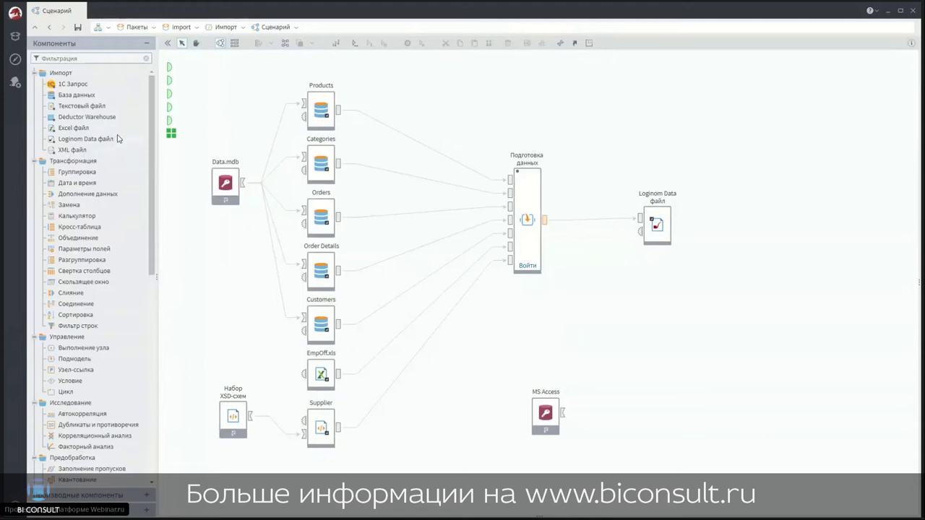
left_click_drag(84, 98, 625, 411)
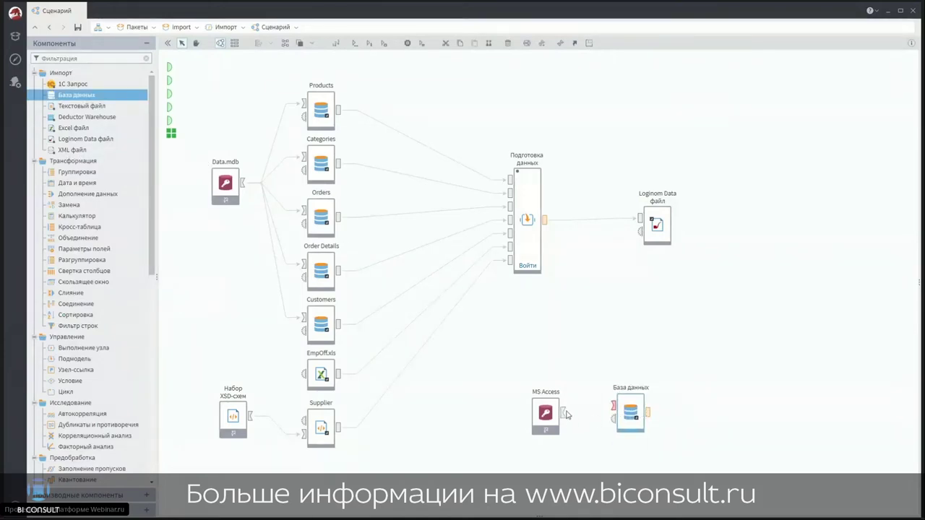
left_click_drag(564, 414, 615, 408)
Step: Examine the fields of the Categories and Orders tables in the База данных node's settings, then close the wizard without saving
mouse_move(626, 419)
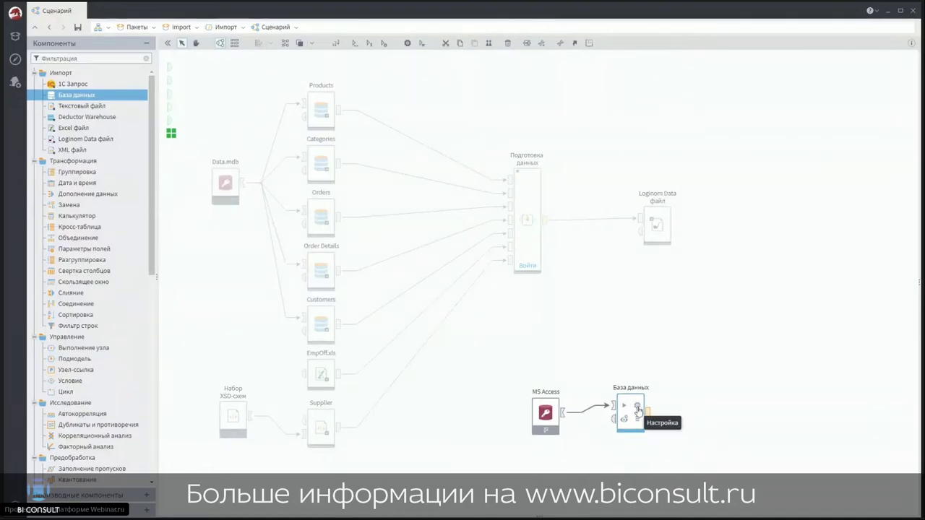
left_click(638, 410)
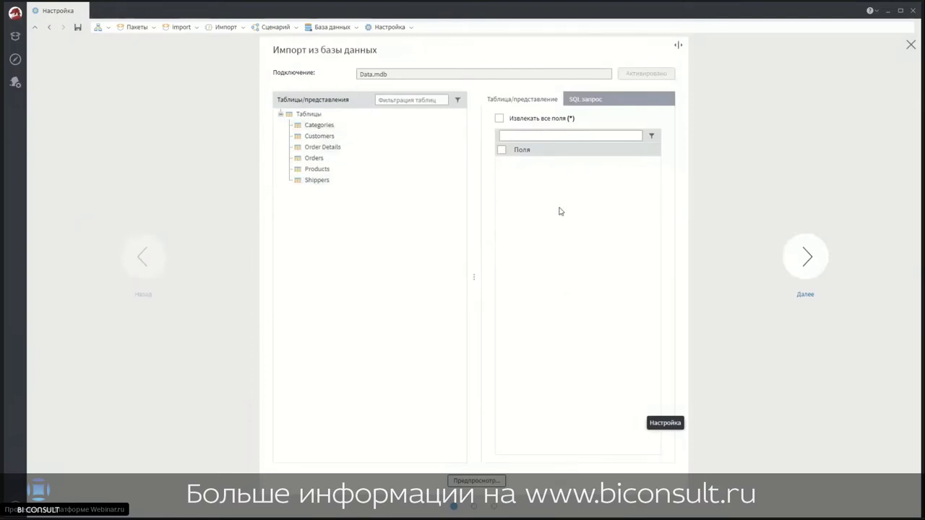
left_click(326, 125)
left_click(341, 160)
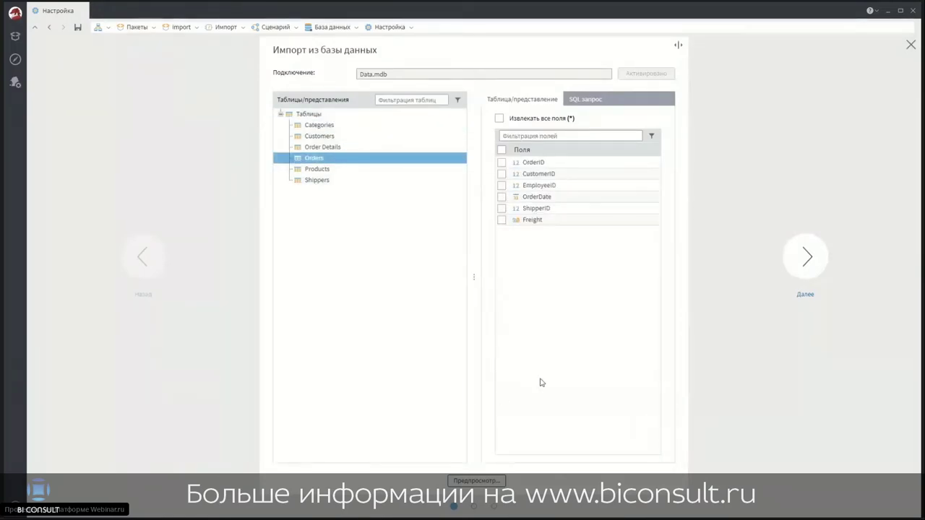
left_click(911, 44)
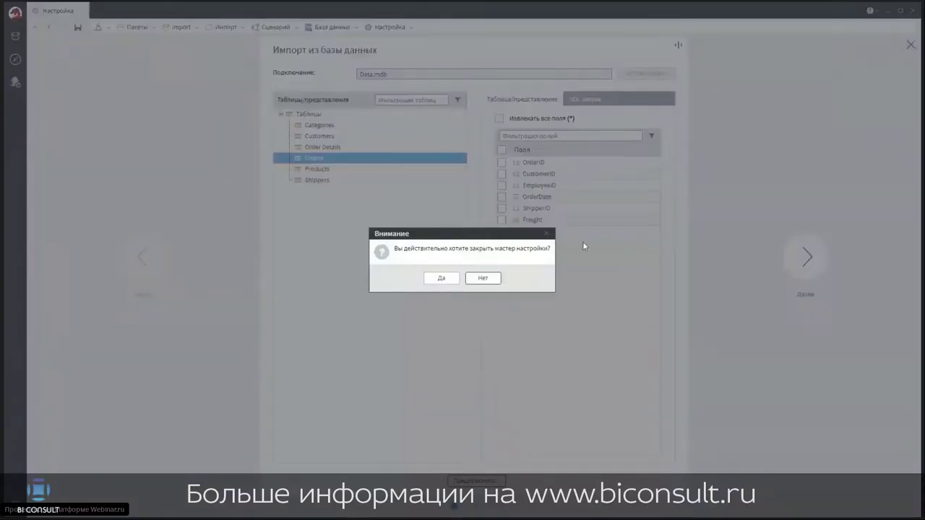
left_click(442, 279)
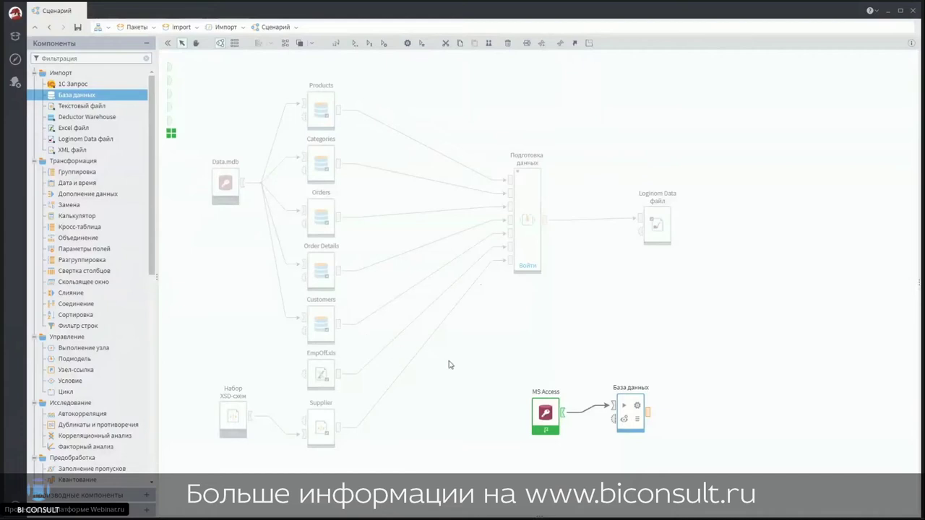
Step: Set the База данных node to an SQL query selecting all fields from Categories, Products, Order Details, Orders and Customers, joined by CategoryID, CustomerID, OrderID and ProductID
left_click(635, 408)
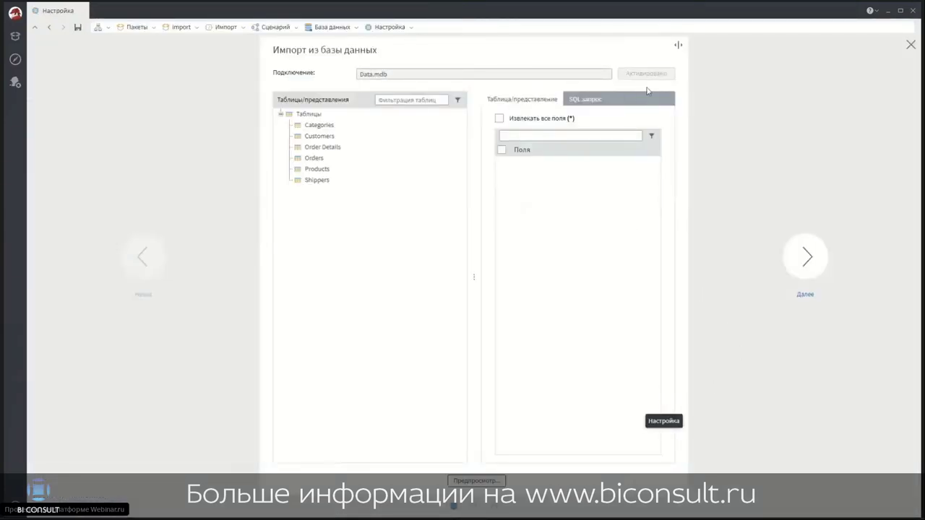
left_click(591, 99)
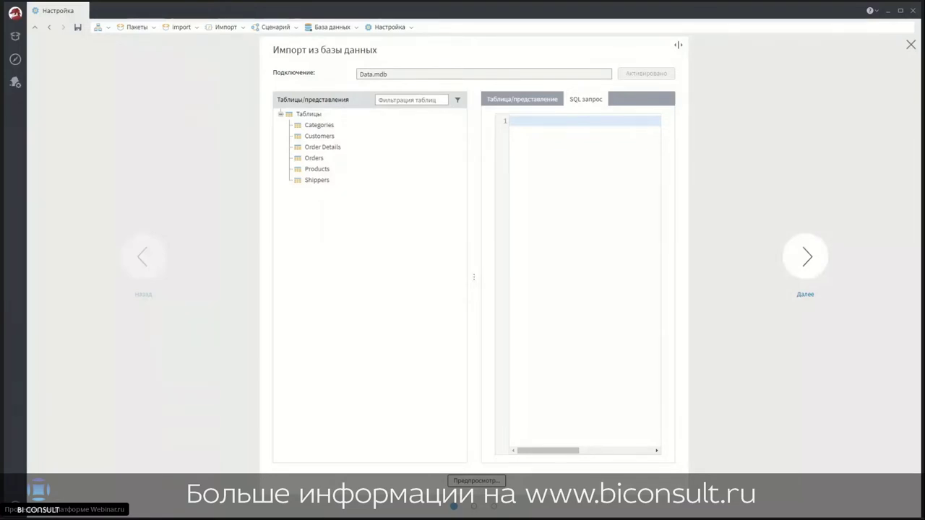
type("SELECT   Ord.*,   Od.*,   Cust.*,   Pr.*,   Ct.* FROM   [Categories] Ct,   [Products] Pr,   [Order Details] Od,   [Orders] Ord,   [Customers] Cust WHERE   Ct.[CategoryID] = Pr.[CategoryID] AND   Ord.[CustomerID] = Cust.[CustomerID] AND   Od.[OrderID] = Ord.[OrderID] AND   Od.[ProductID] = Pr.[ProductID]")
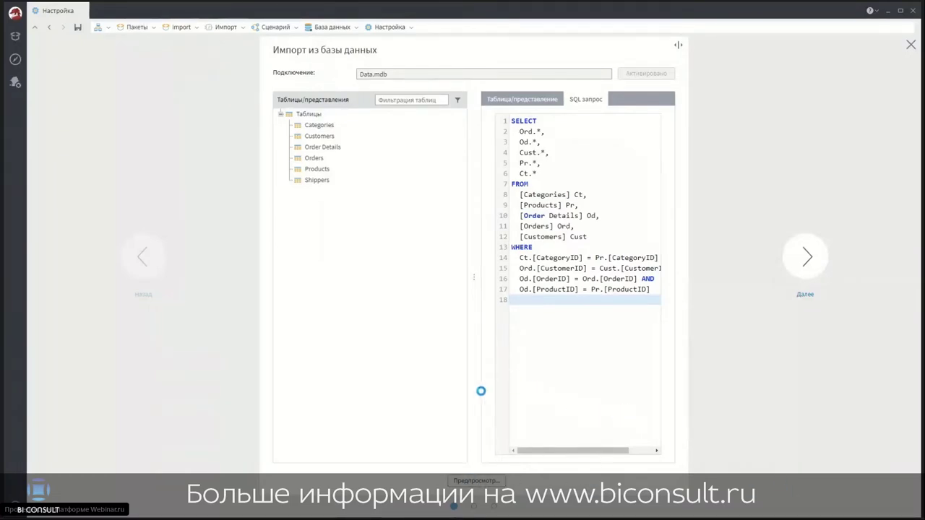
Step: Preview the rows returned by the SQL query, then close the preview
left_click(476, 481)
scroll(501, 343, "down", 8)
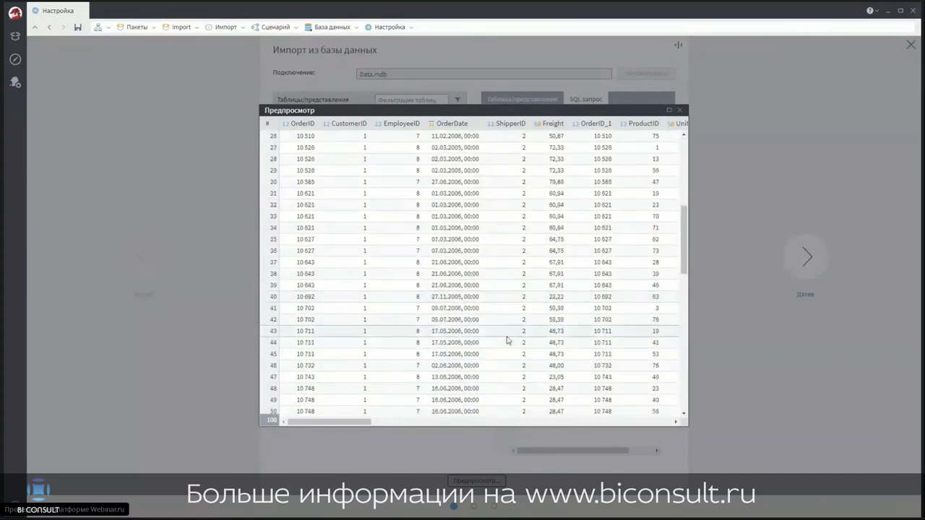
scroll(507, 341, "up", 8)
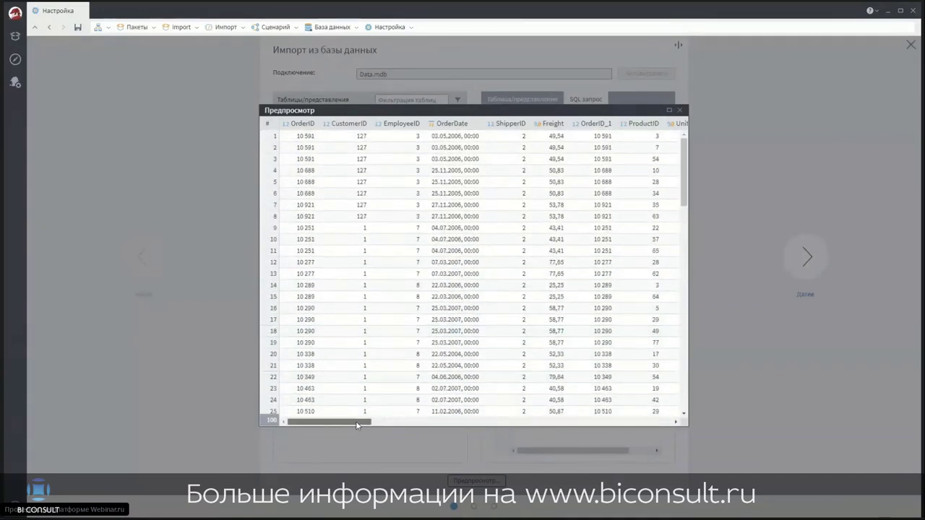
left_click_drag(359, 422, 332, 419)
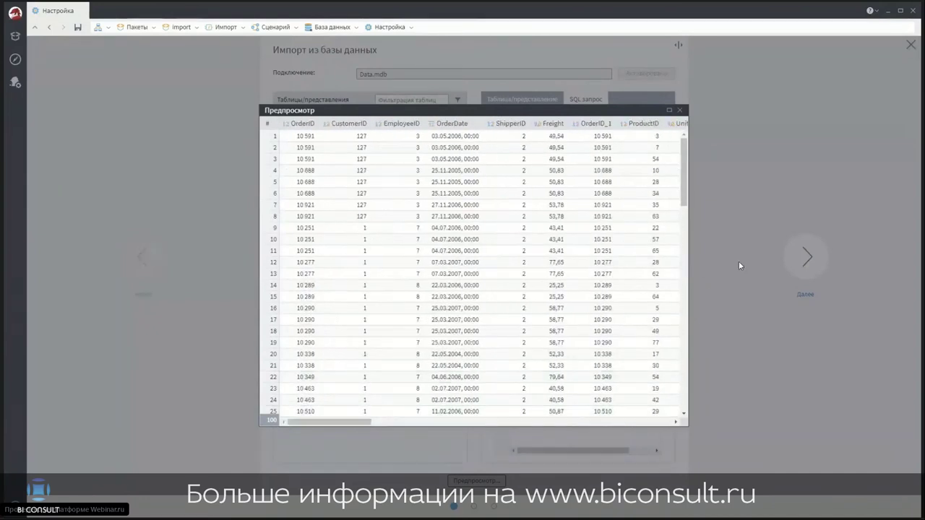
left_click(739, 147)
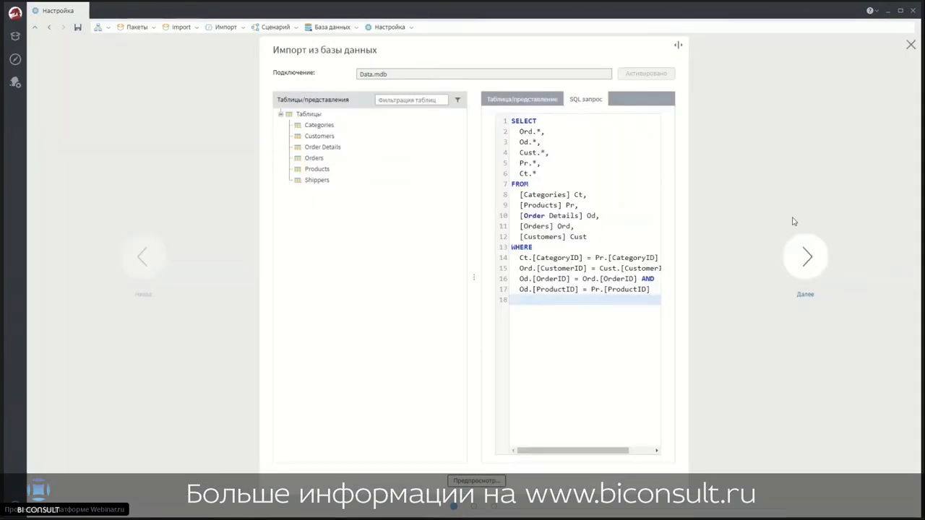
Step: Complete the База данных import wizard, leaving the column mapping at its defaults
left_click(799, 266)
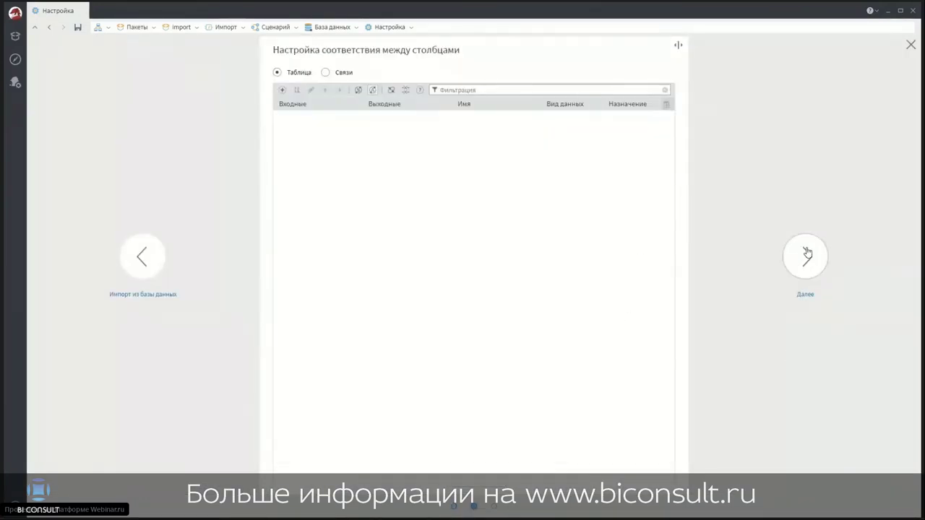
left_click(806, 255)
left_click(807, 255)
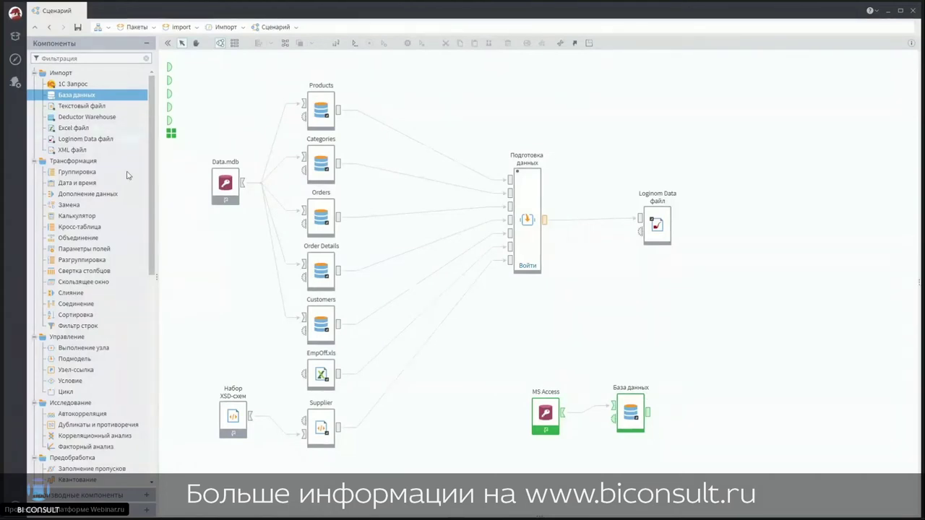
Step: Move the linked MS Access and База данных nodes upward and add an Excel файл import node in the space below
left_click_drag(522, 365, 691, 449)
left_click_drag(553, 413, 550, 337)
left_click_drag(56, 133, 553, 410)
Step: Choose EmpOff.xls as the source of the new Excel файл node and view the options for handling empty rows
double_click(554, 411)
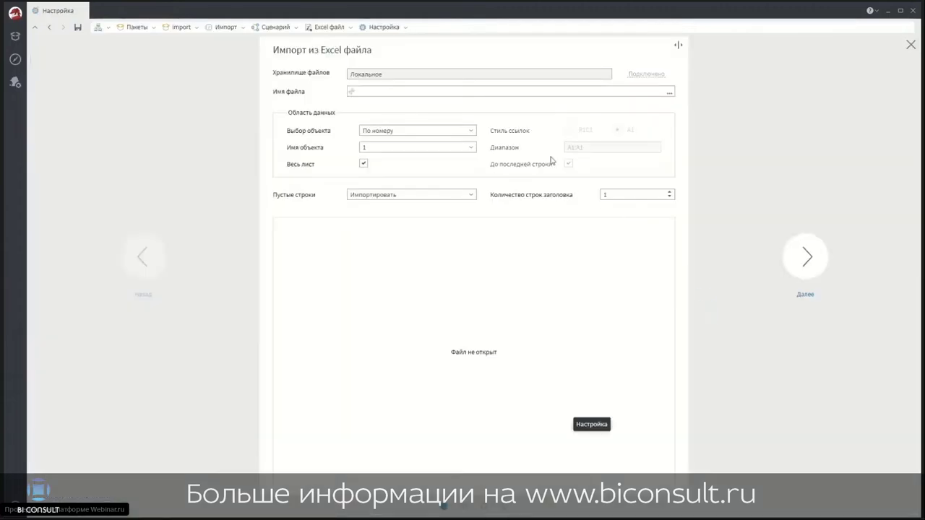
left_click(669, 92)
left_click(432, 214)
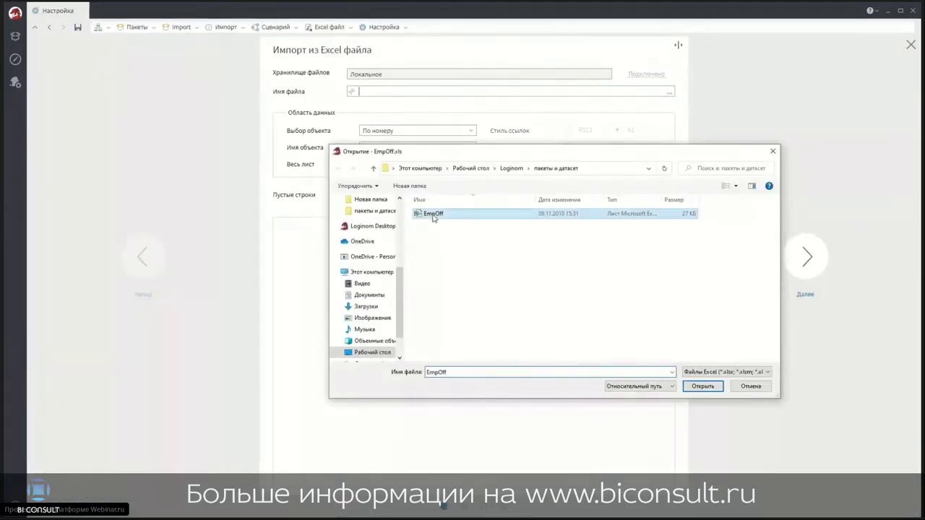
left_click(702, 386)
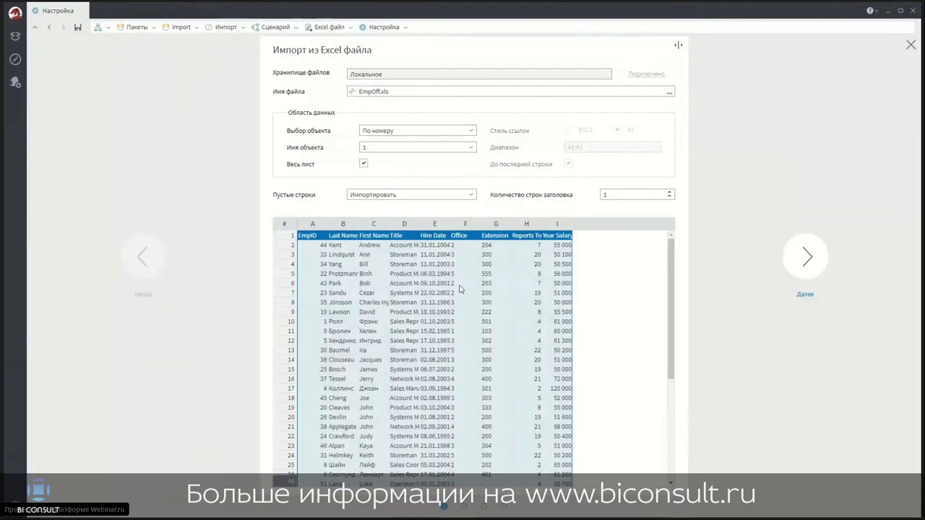
left_click(469, 197)
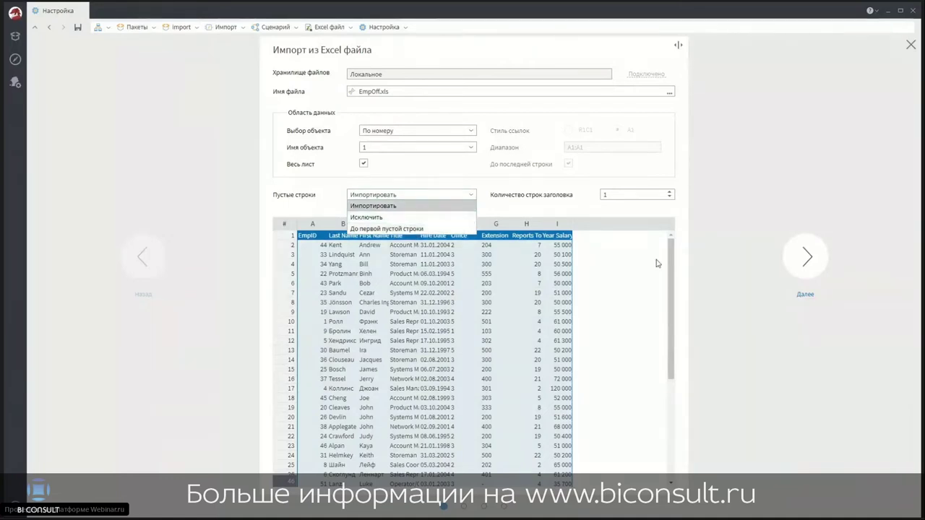
Step: Exclude the First Name and Title fields from the Excel import
left_click(805, 257)
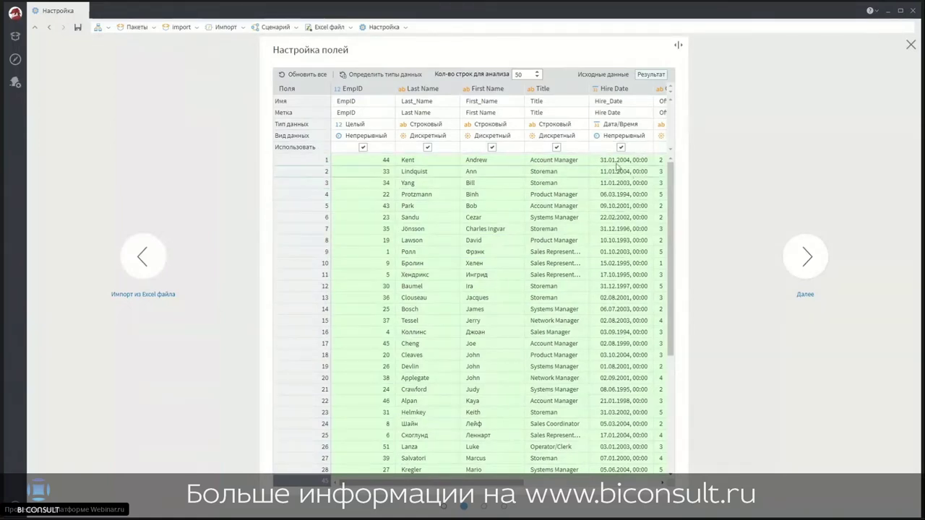
left_click(492, 147)
left_click(555, 147)
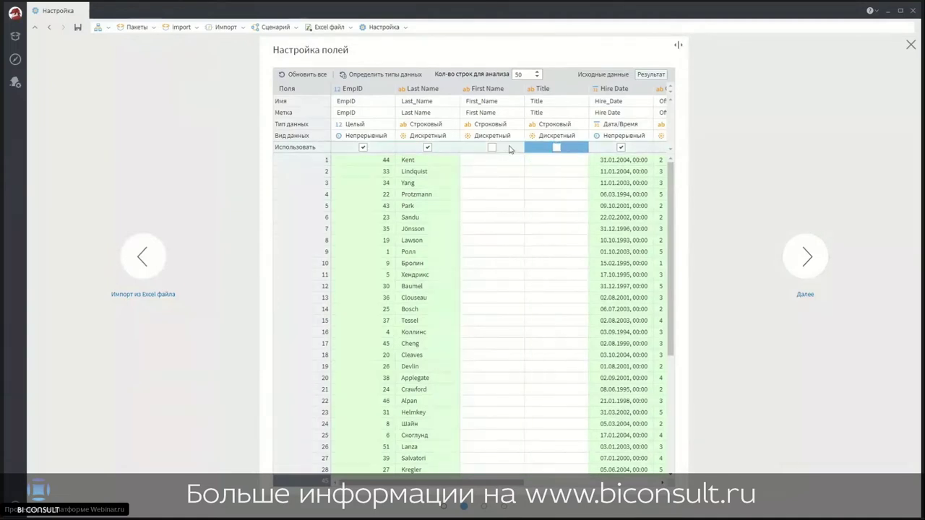
Step: Include the First Name and Title fields in the Excel import again and execute the node with its default mapping and label
left_click(493, 148)
left_click(555, 147)
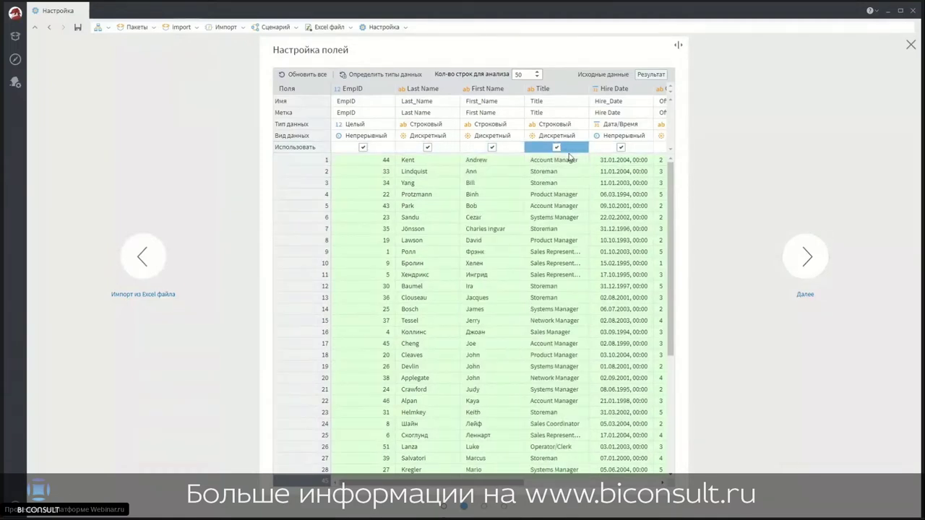
left_click(807, 257)
left_click(813, 269)
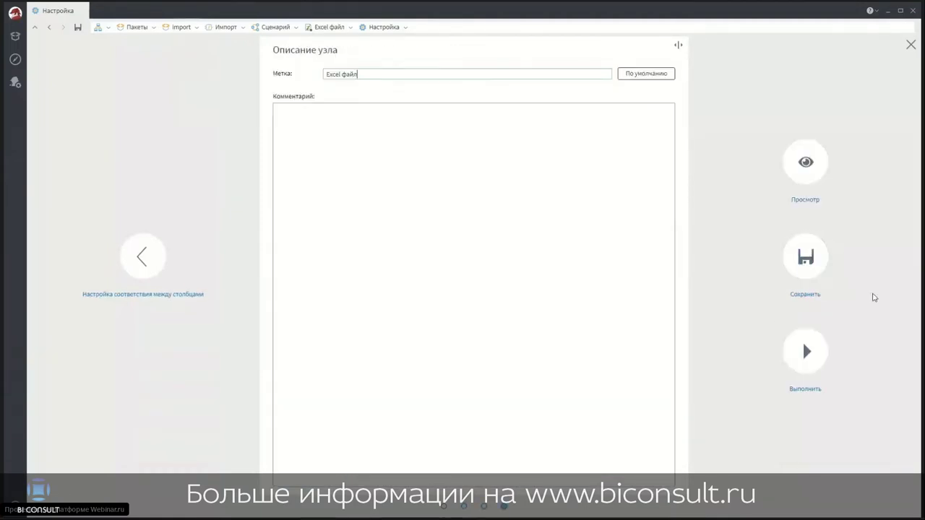
left_click(808, 354)
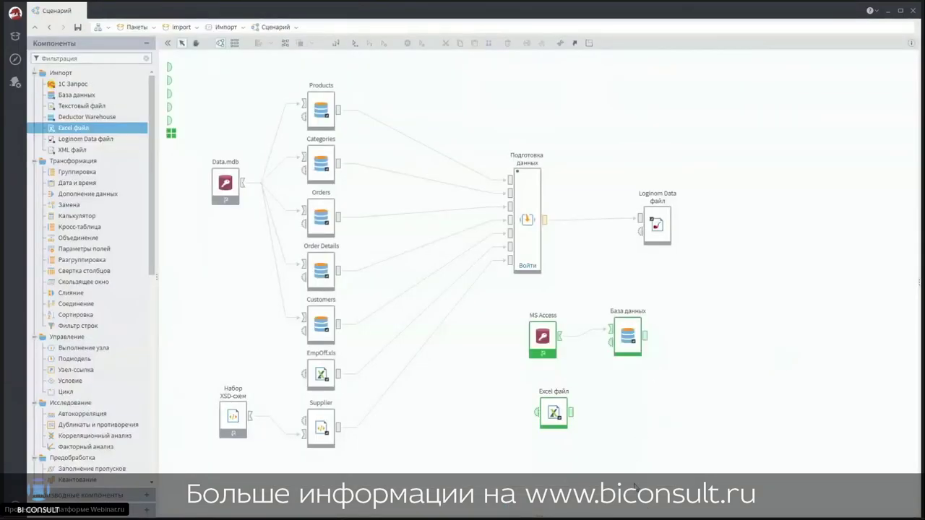
Step: Move the Excel файл node slightly upward and place the import package's Набор XSD-схем connection in the scenario below it
left_click_drag(554, 413, 555, 394)
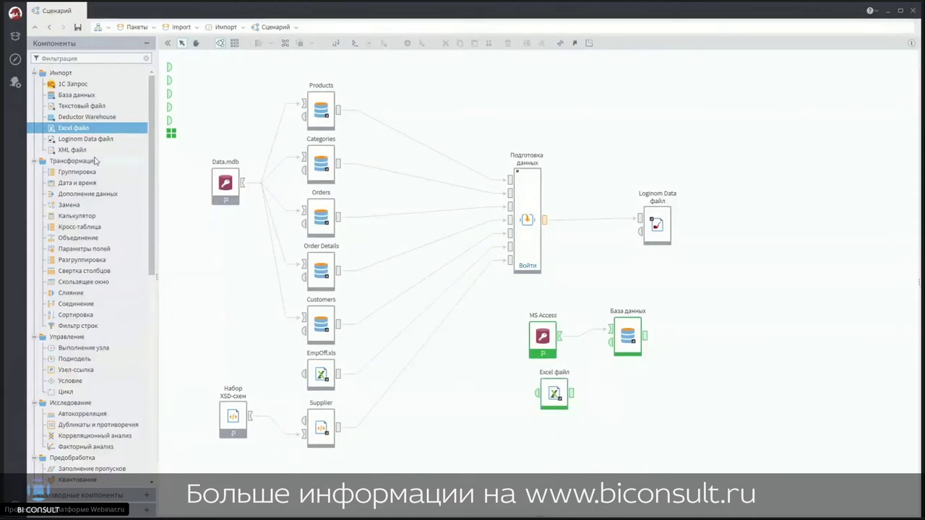
scroll(150, 370, "down", 5)
left_click(57, 509)
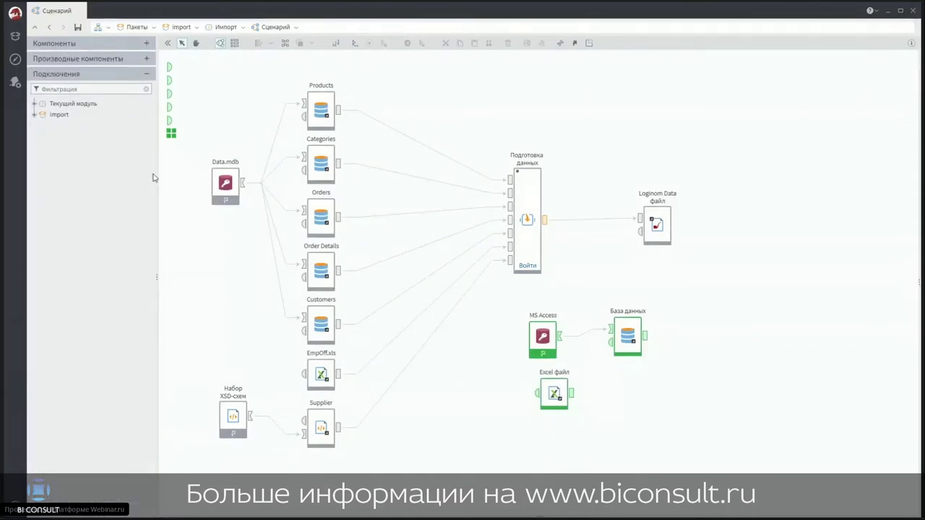
left_click(34, 115)
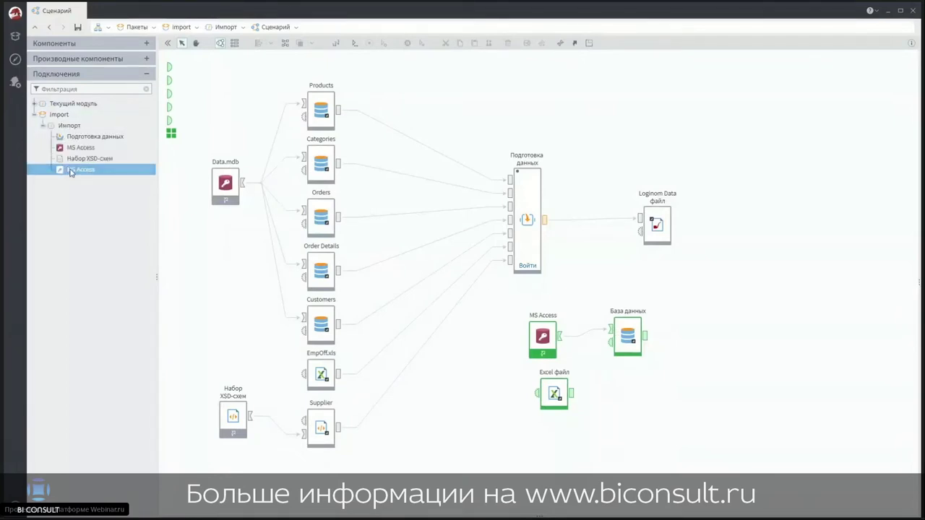
left_click_drag(70, 172, 690, 412)
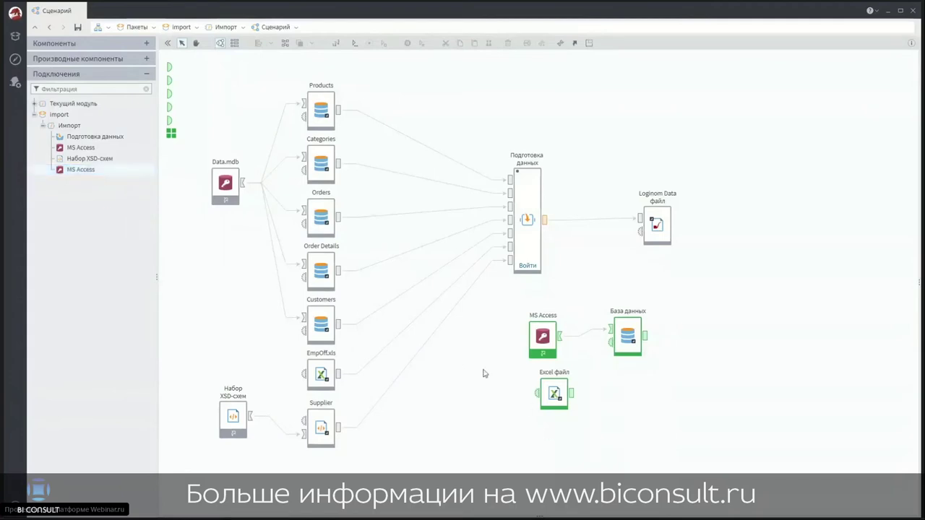
left_click_drag(90, 159, 544, 446)
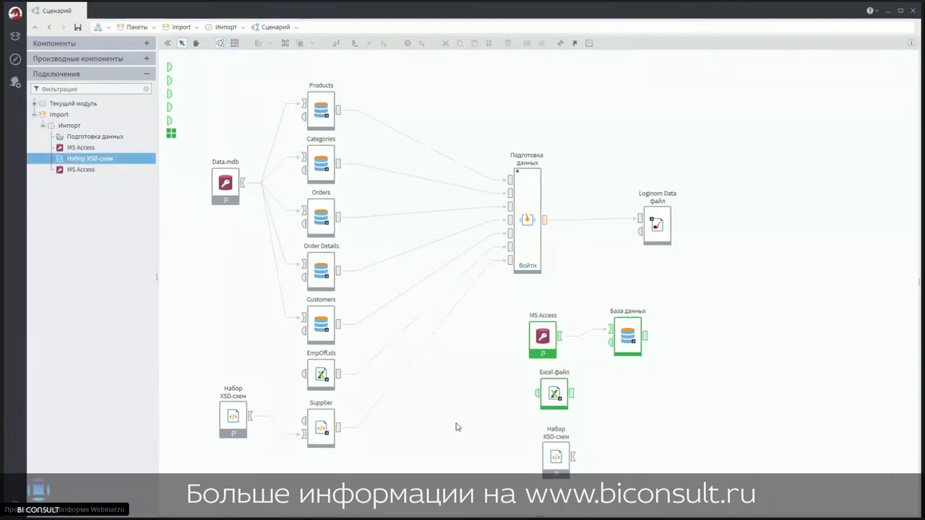
Step: Add an XML файл import node beside the new Набор XSD-схем node and link the schema set to it
left_click(76, 45)
scroll(124, 200, "up", 5)
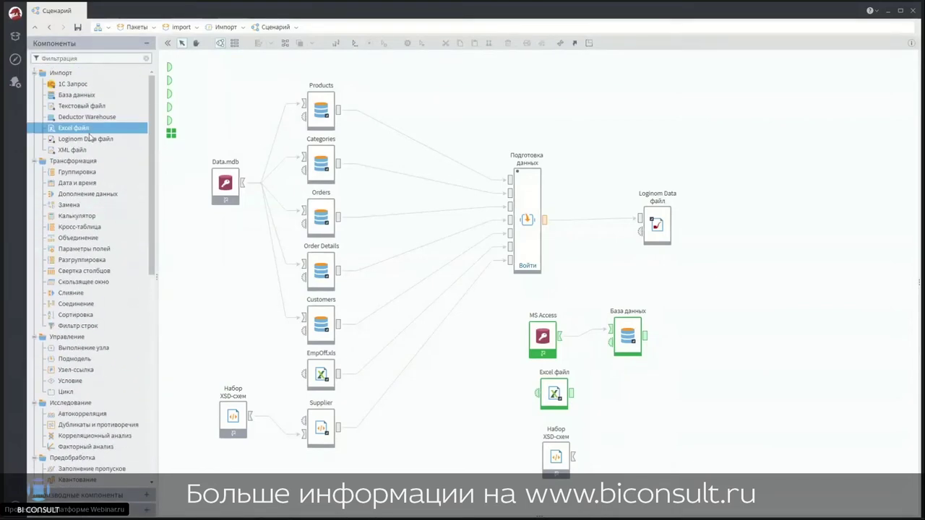
left_click_drag(79, 149, 627, 444)
left_click_drag(573, 457, 629, 470)
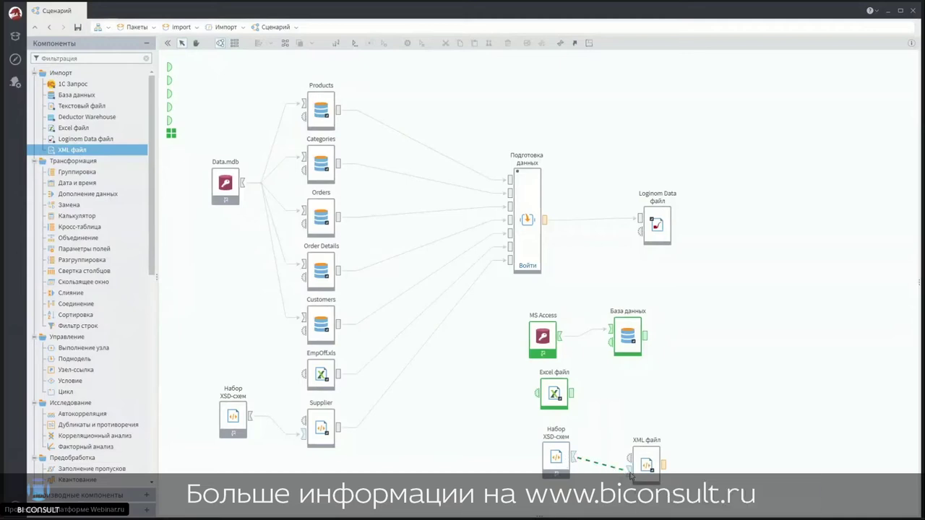
Step: Choose Suppliers.xml as the source of the XML файл node and look through the file preview
double_click(648, 457)
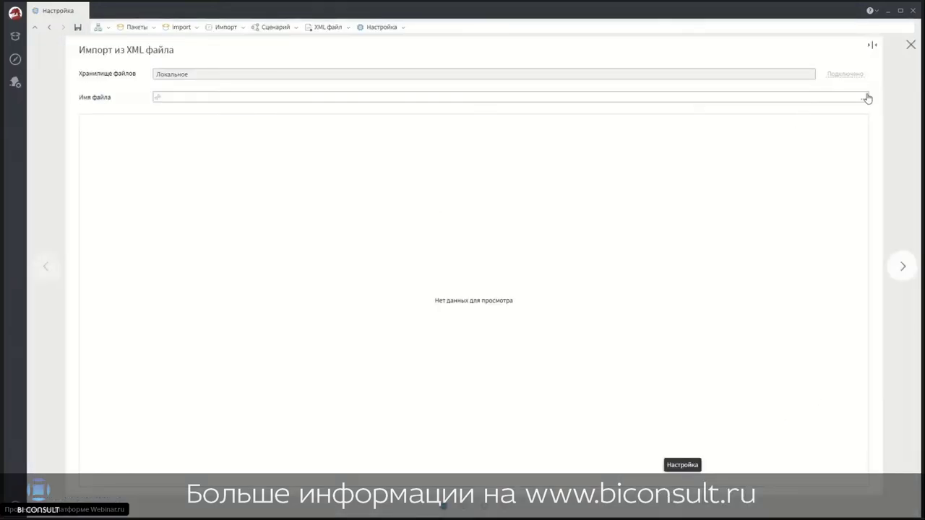
left_click(863, 97)
left_click(435, 214)
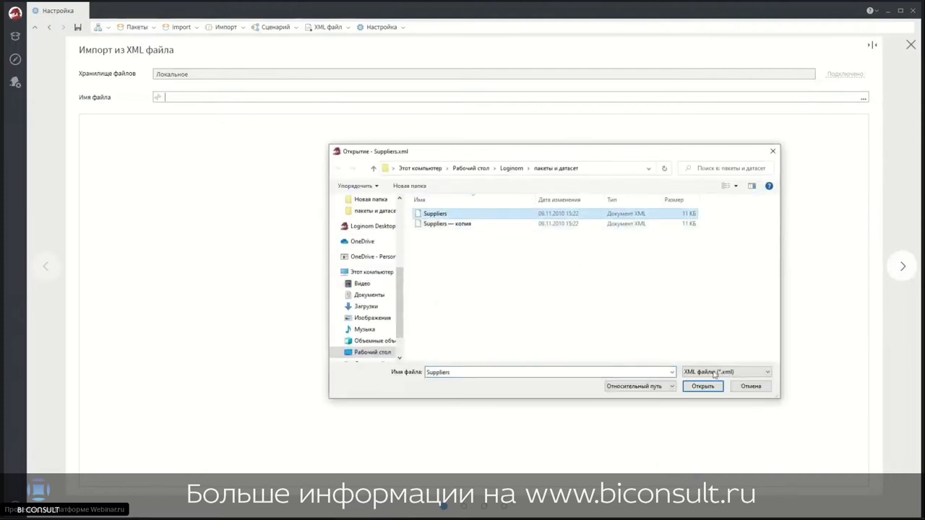
left_click(704, 386)
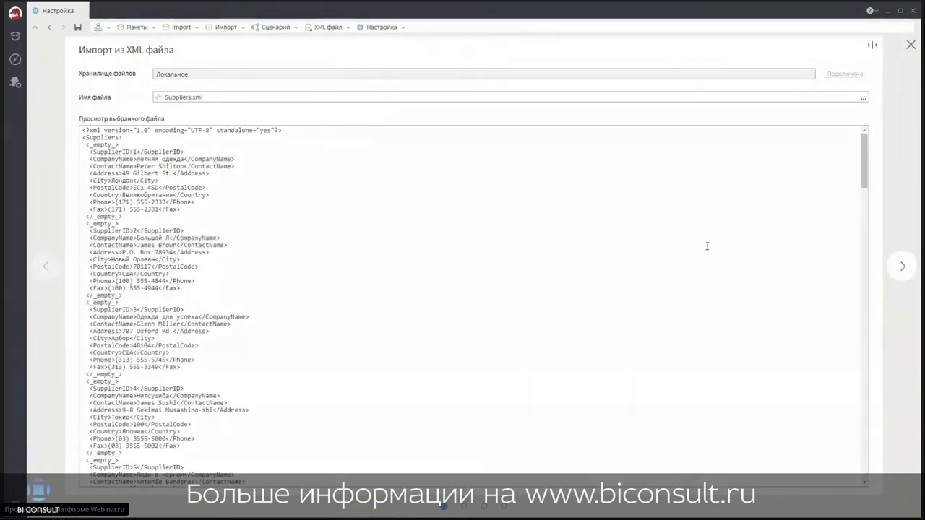
scroll(505, 278, "down", 5)
scroll(435, 272, "up", 5)
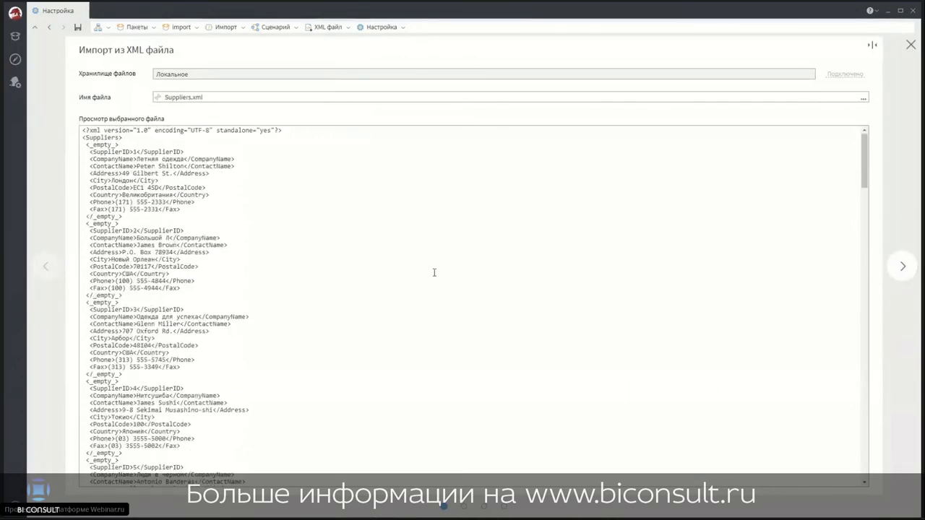
Step: Set the XML import's root element to Suppliers, include all of its fields, and execute the node
left_click(902, 267)
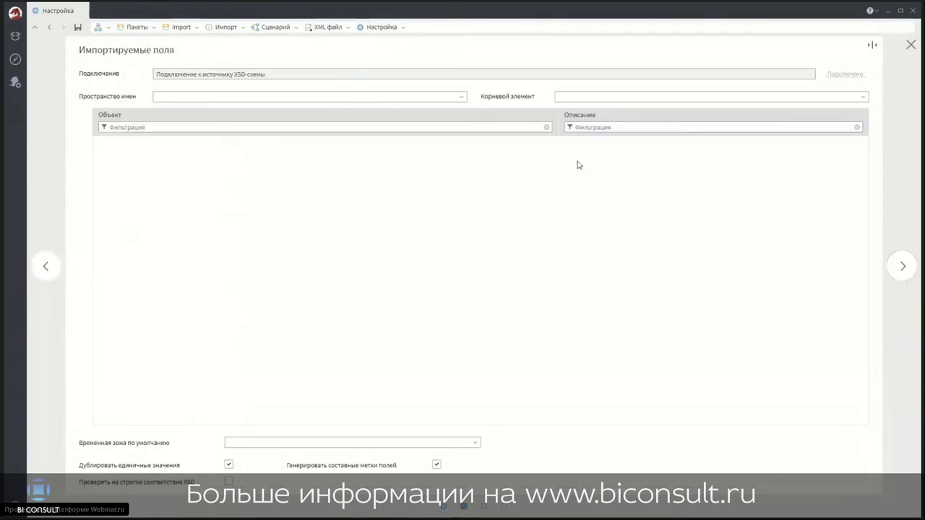
left_click(861, 97)
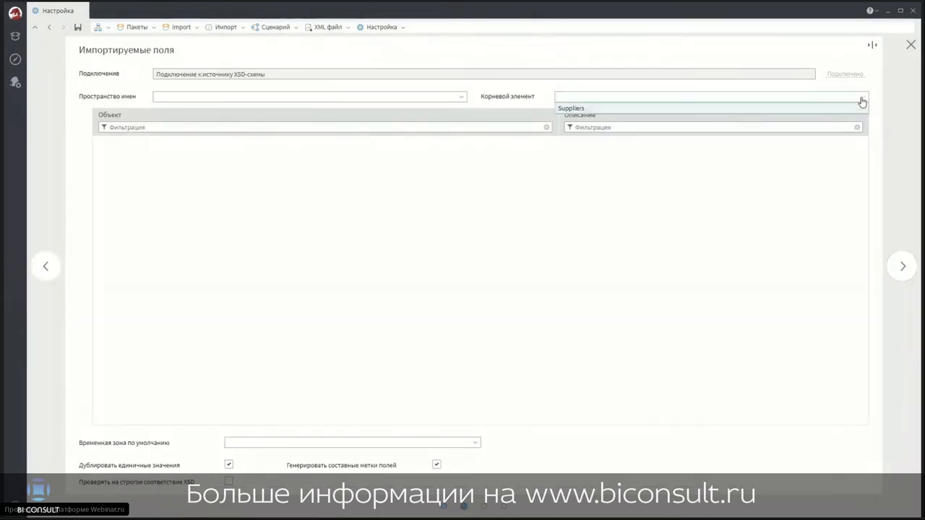
left_click(570, 109)
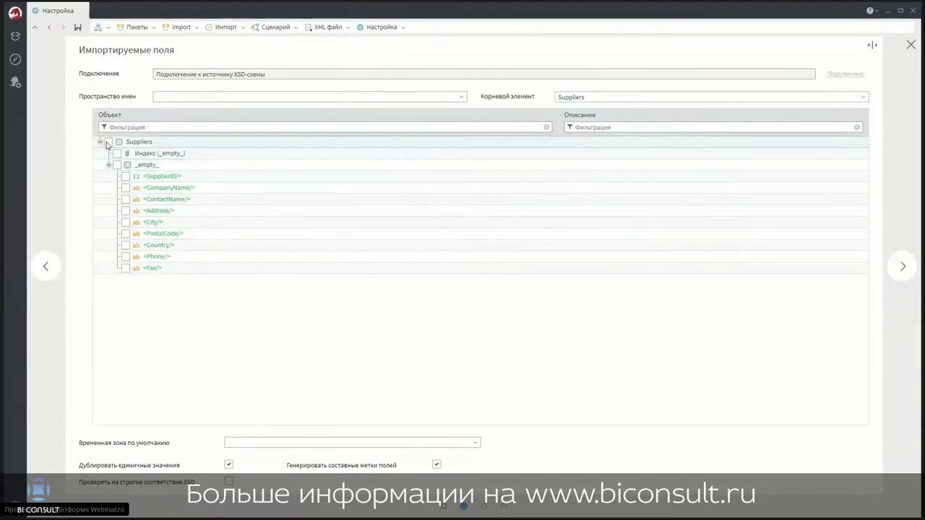
left_click(109, 142)
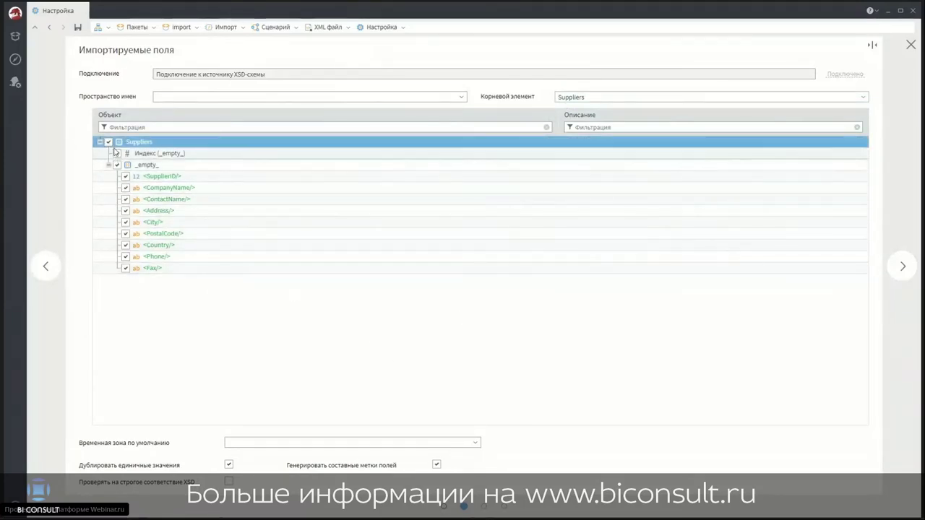
left_click(902, 268)
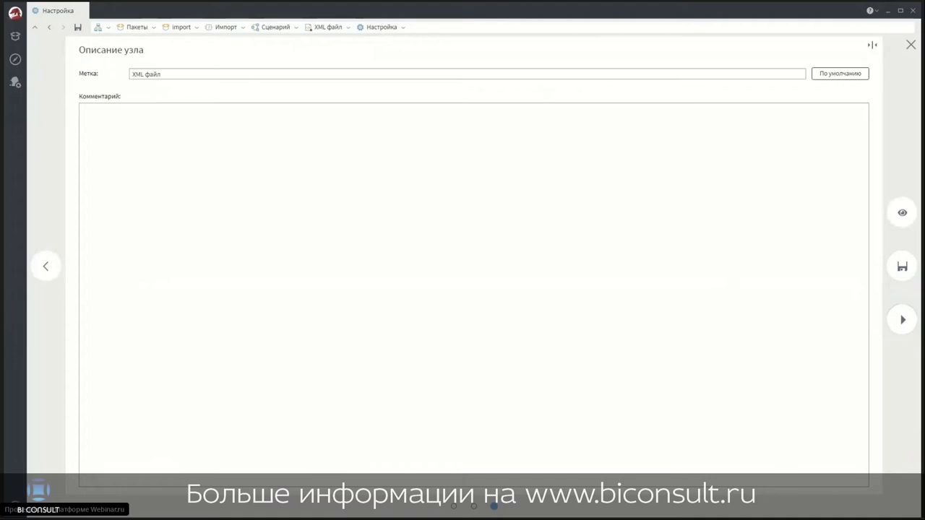
left_click(902, 320)
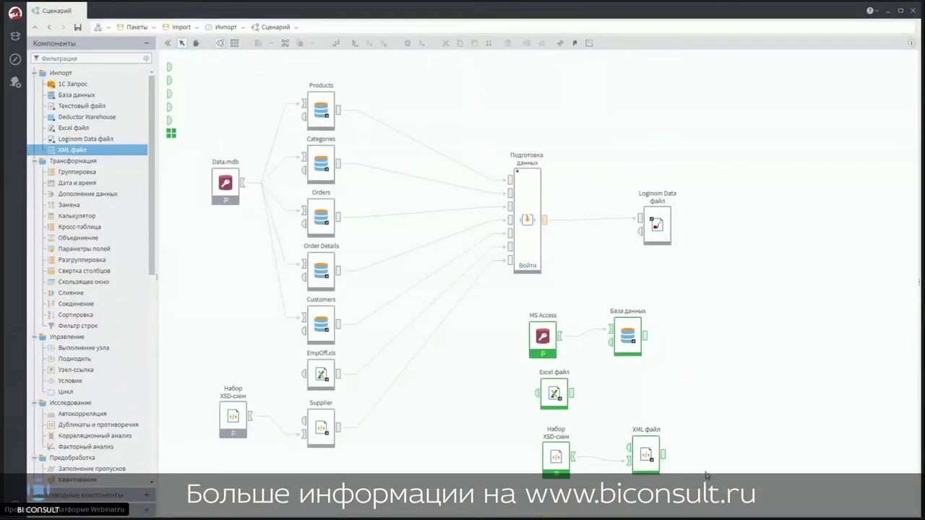
Step: Delete the demonstration nodes MS Access, База данных, Excel файл, Набор XSD-схем and XML файл grouped below the main workflow
left_click_drag(795, 489, 478, 317)
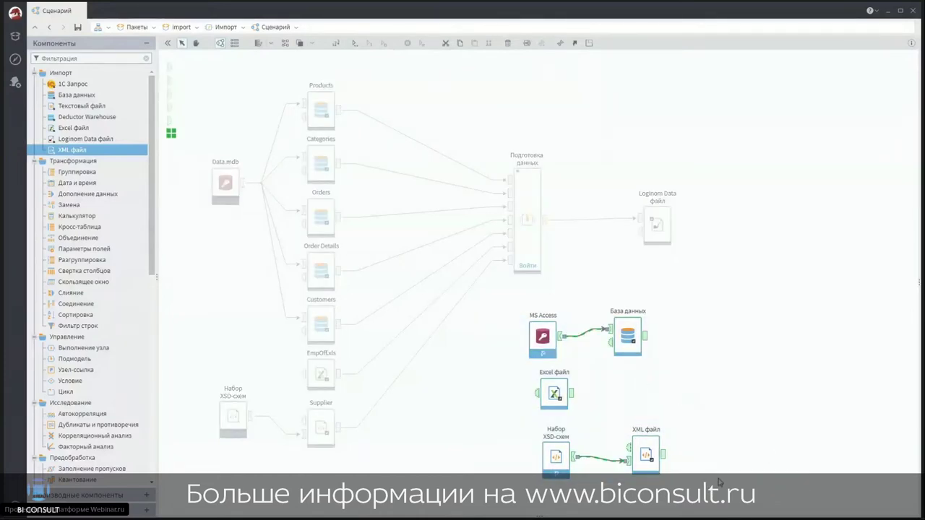
left_click(752, 477)
left_click_drag(751, 477, 496, 311)
right_click(632, 324)
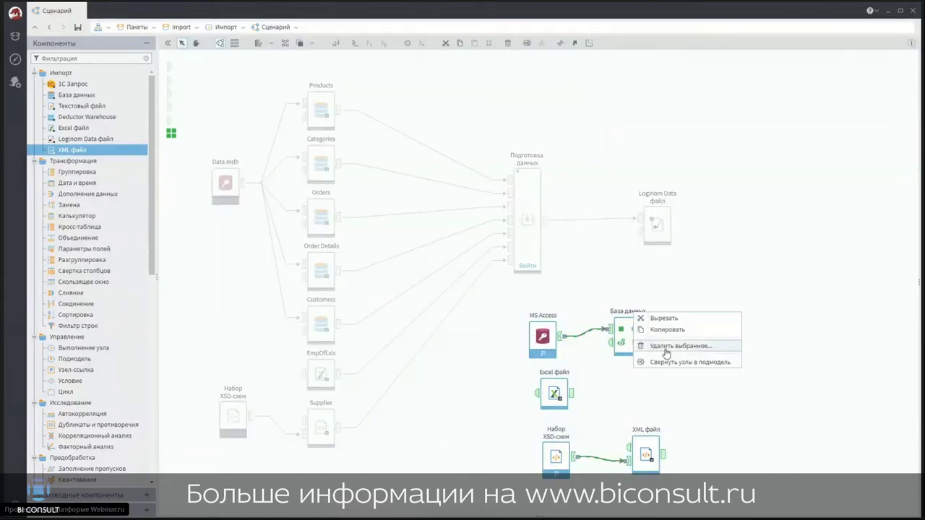
left_click(666, 346)
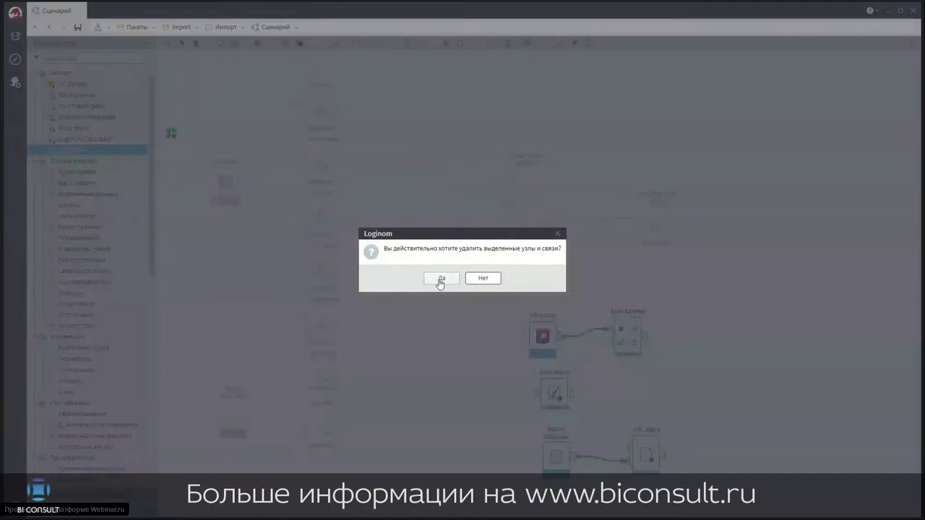
left_click(440, 279)
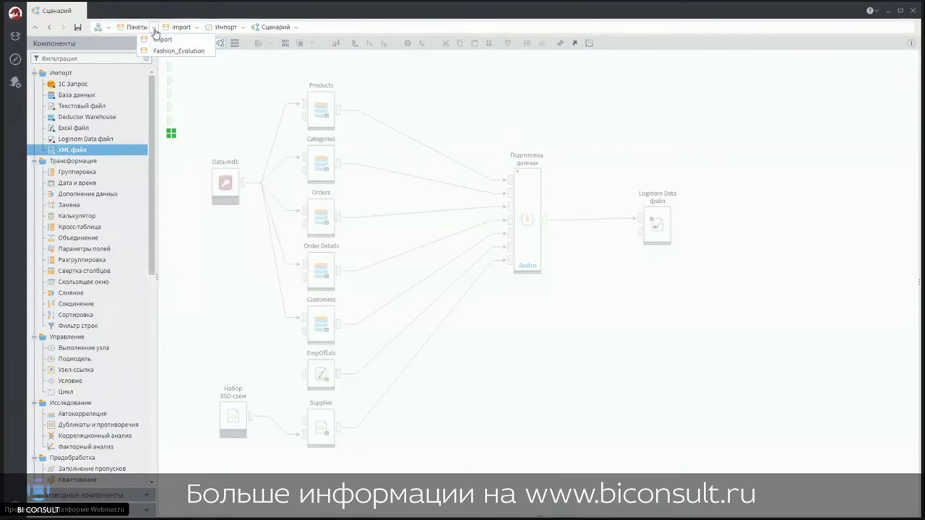
Step: Open the scenario of the Продажи module in the Fashion_Evolution package
left_click(164, 31)
left_click(153, 26)
left_click(180, 45)
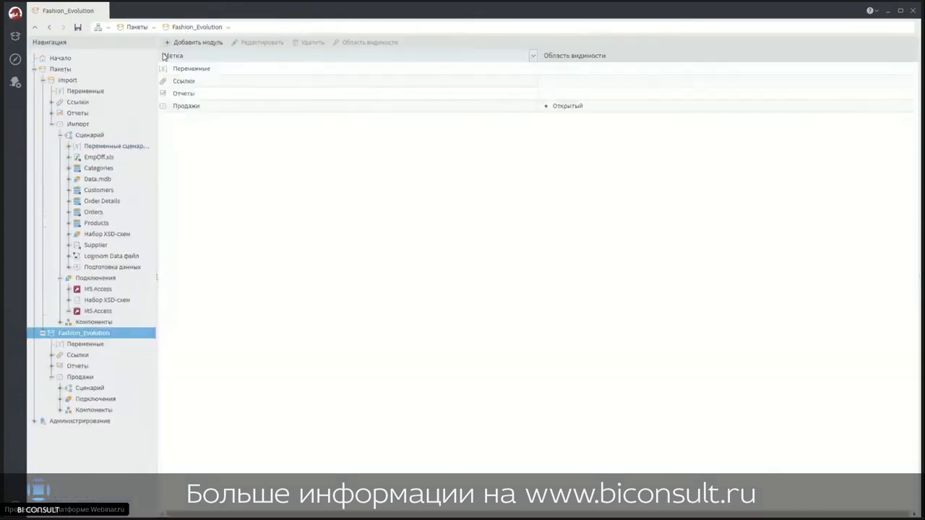
double_click(195, 108)
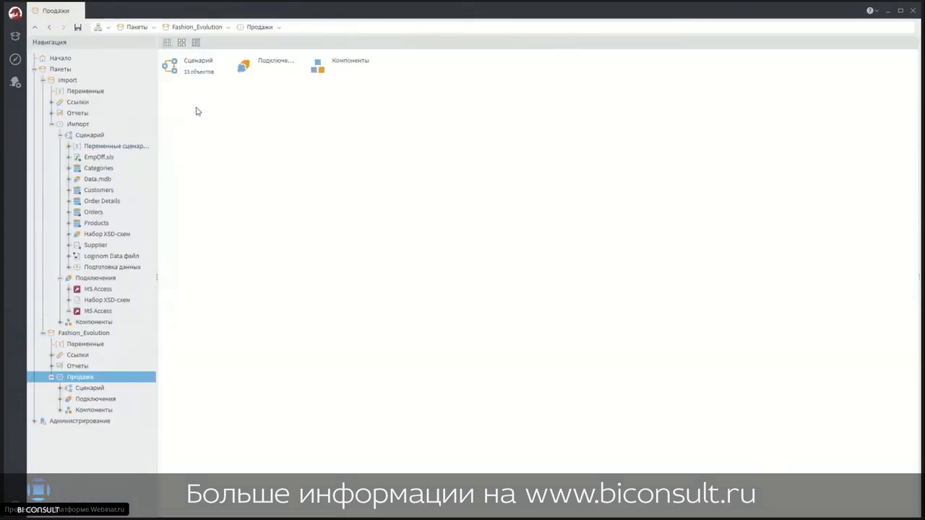
double_click(195, 67)
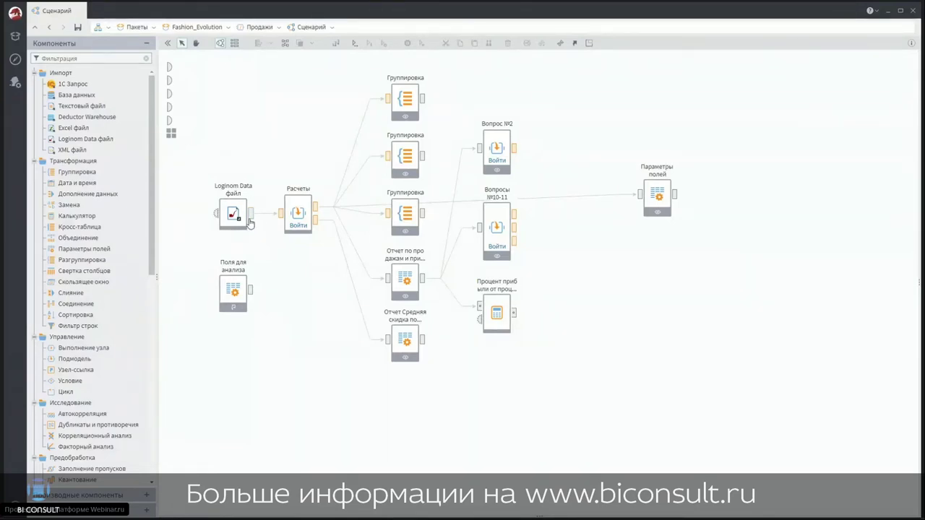
Step: Enter the Расчеты submodel and execute all of its nodes
mouse_move(249, 222)
double_click(297, 223)
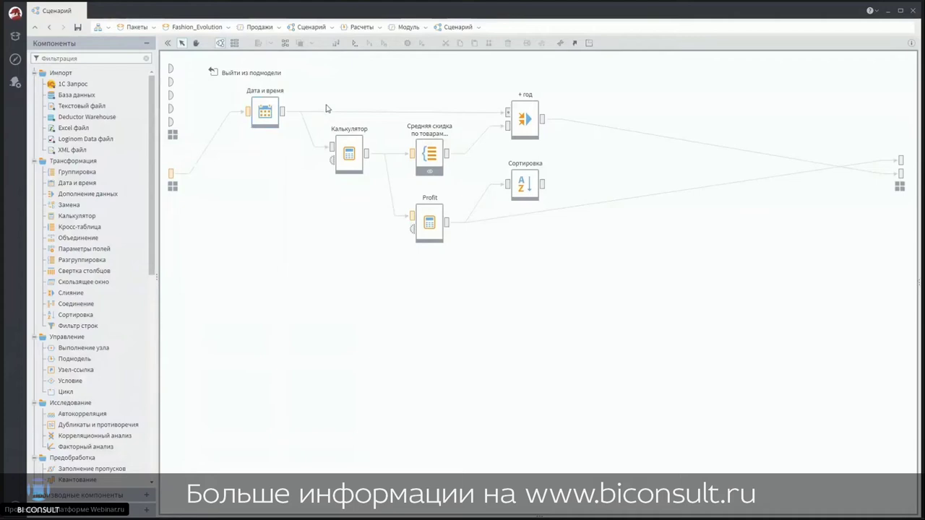
left_click(214, 72)
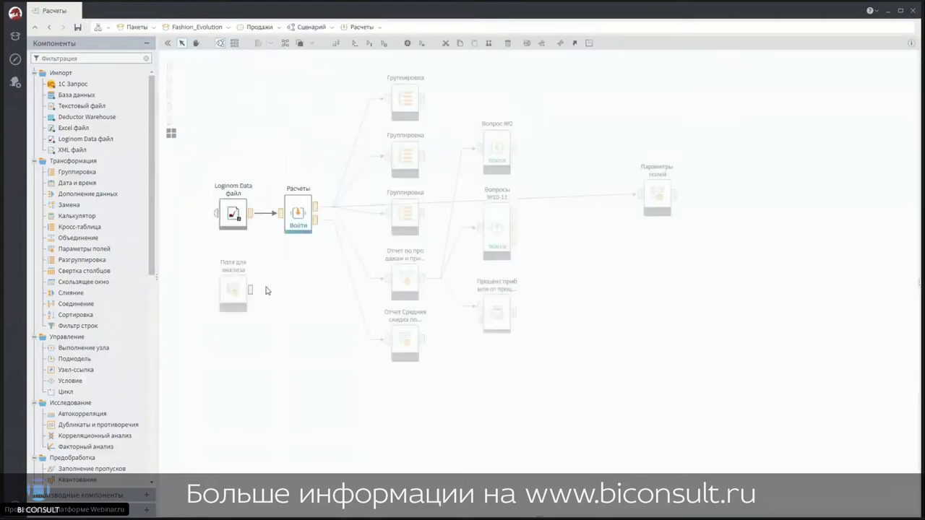
left_click(297, 225)
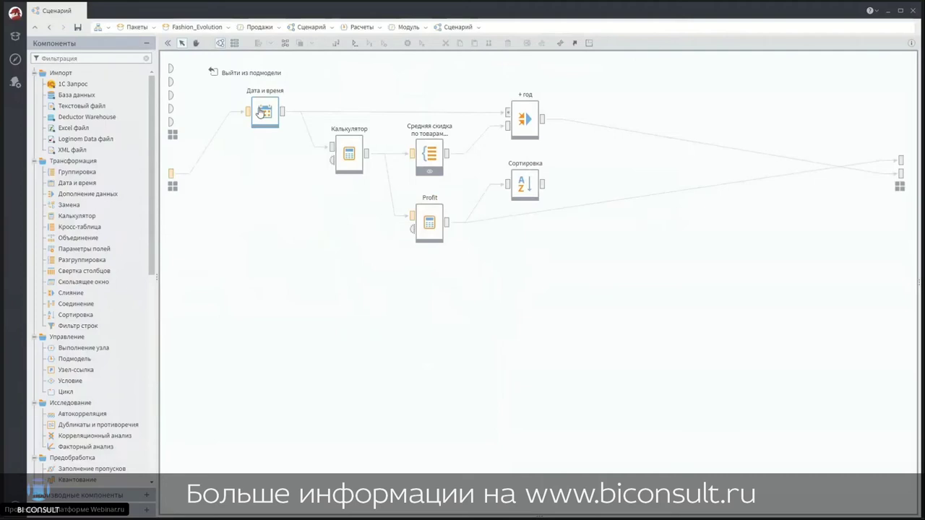
left_click(260, 110)
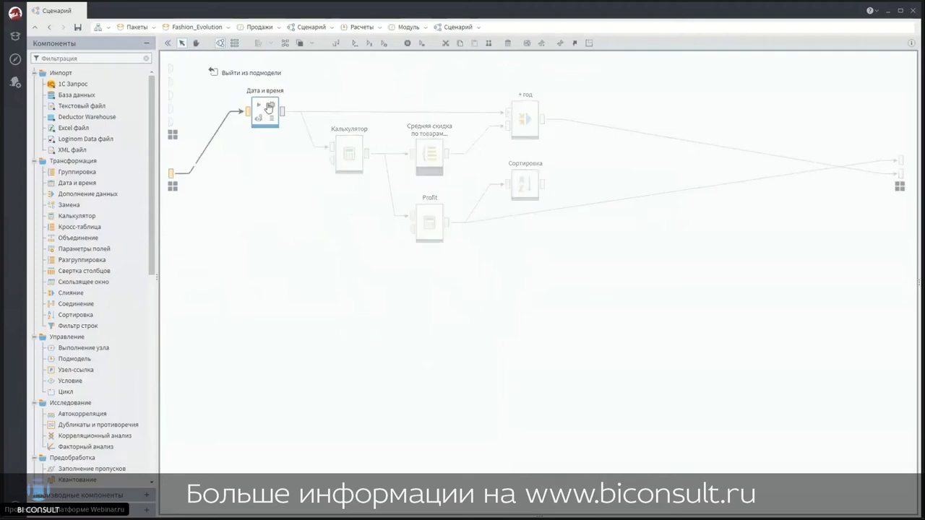
right_click(257, 244)
left_click(340, 323)
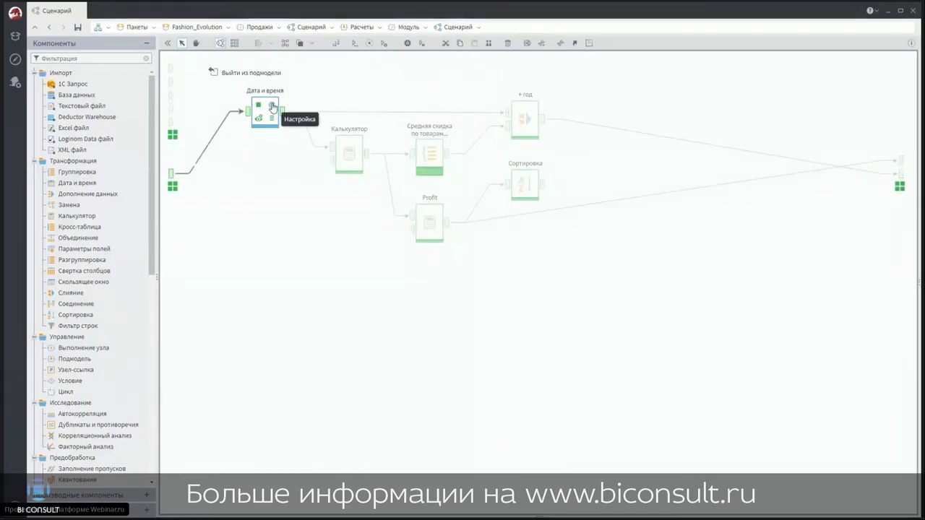
Step: Review how the Дата и время node splits OrderDate in its settings, and execute the node
left_click(272, 107)
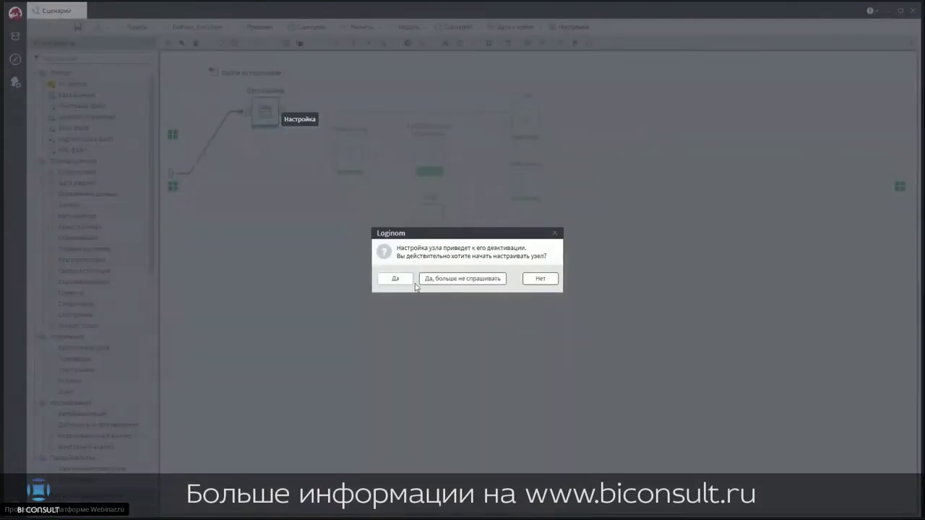
left_click(436, 282)
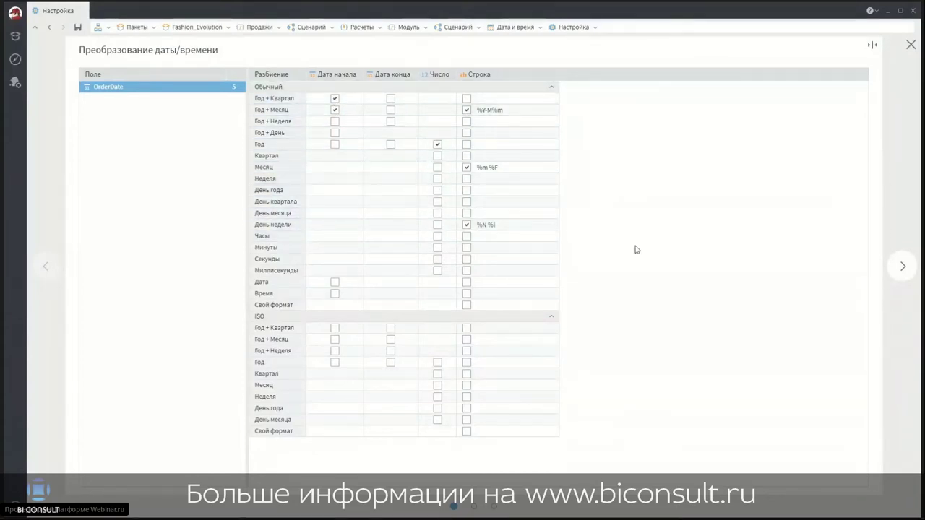
left_click(902, 266)
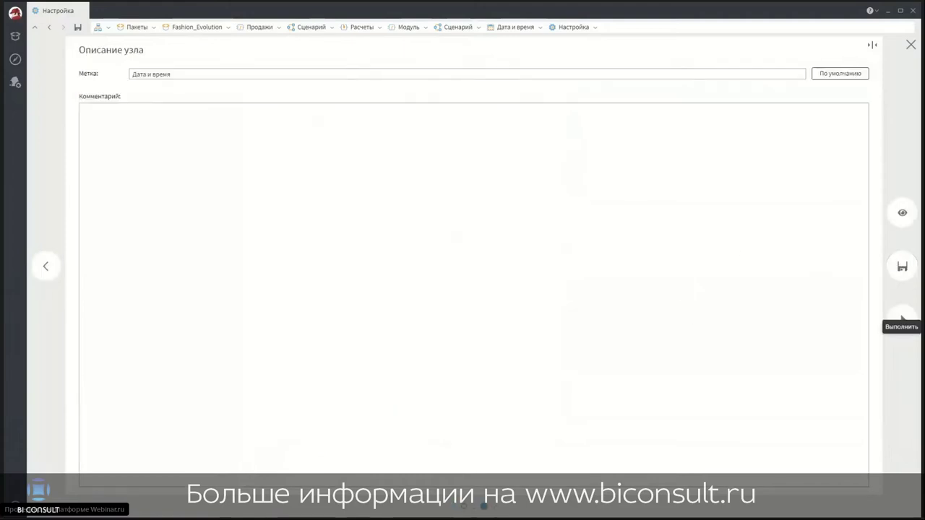
left_click(899, 320)
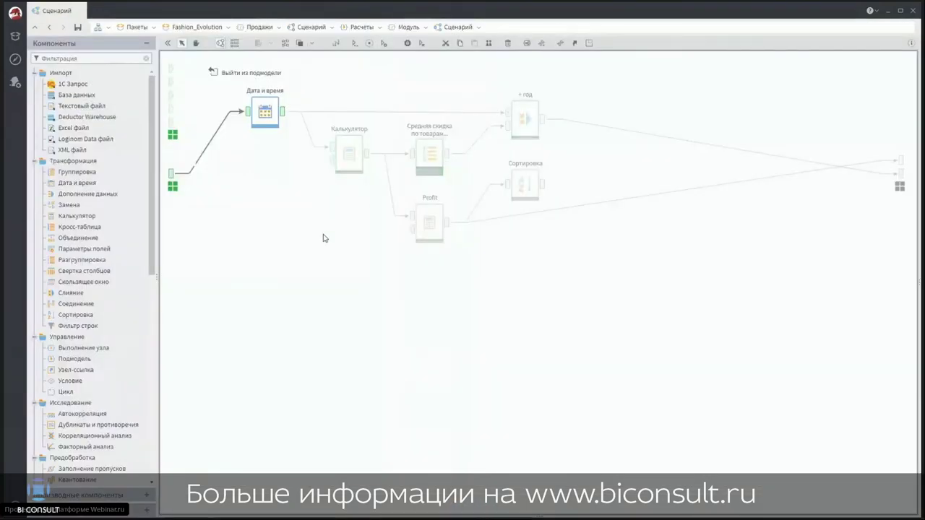
Step: Open the Калькулятор node's settings and examine the descriptions of the AddDay and AutoRegression functions
double_click(344, 148)
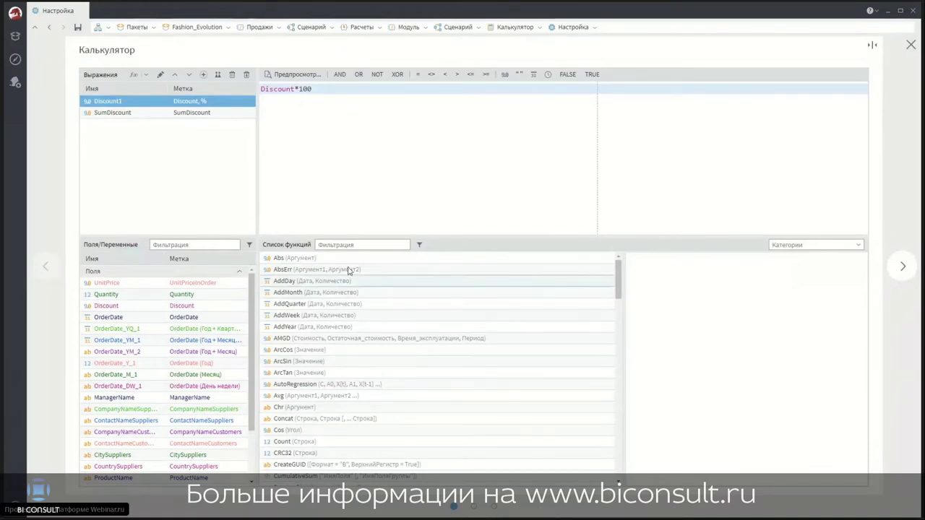
left_click(290, 258)
left_click(313, 284)
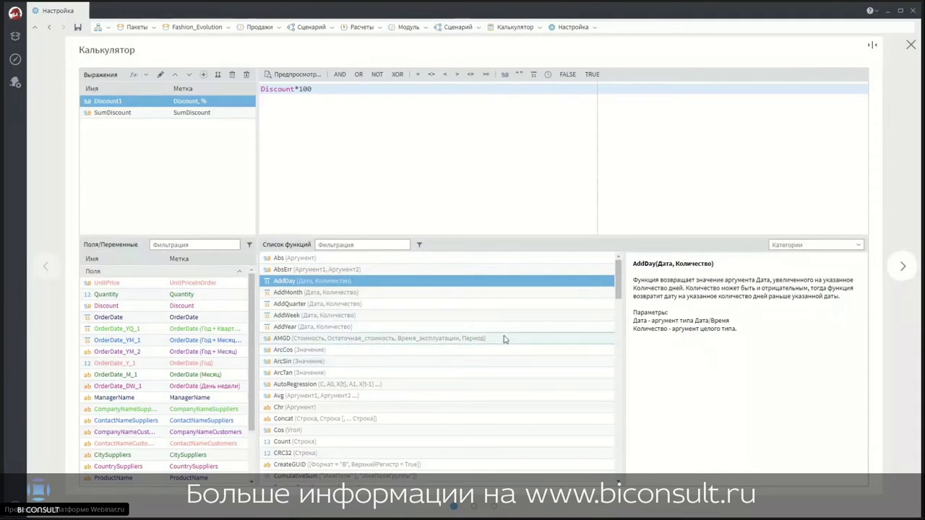
left_click(569, 383)
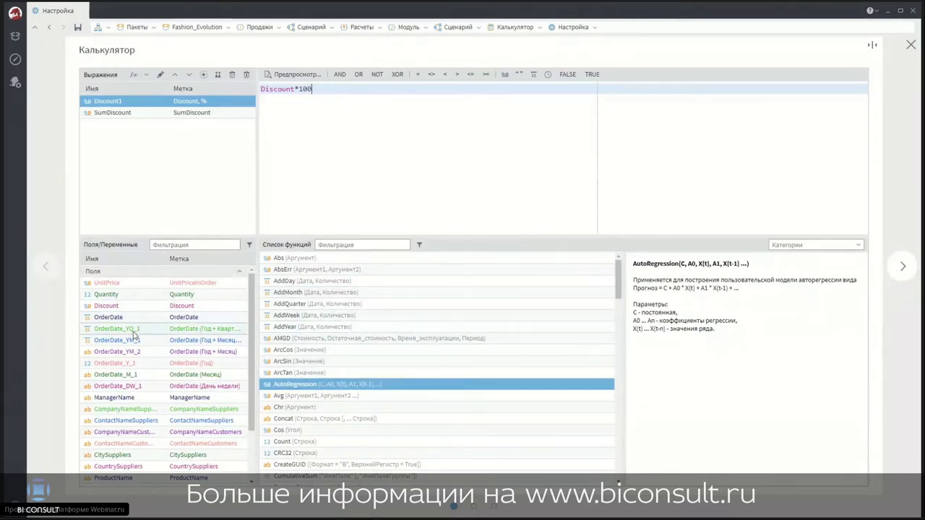
Step: Try inserting fields Discount and OrderDate_Y_1 and functions AMGD and AutoRegression into the Discount1 expression, remove them, and close the settings without saving
double_click(106, 305)
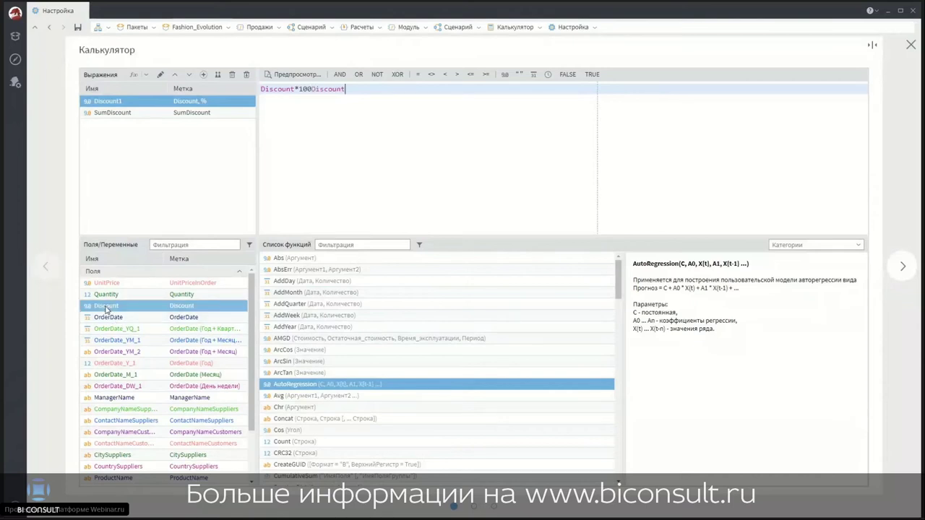
double_click(115, 362)
double_click(390, 339)
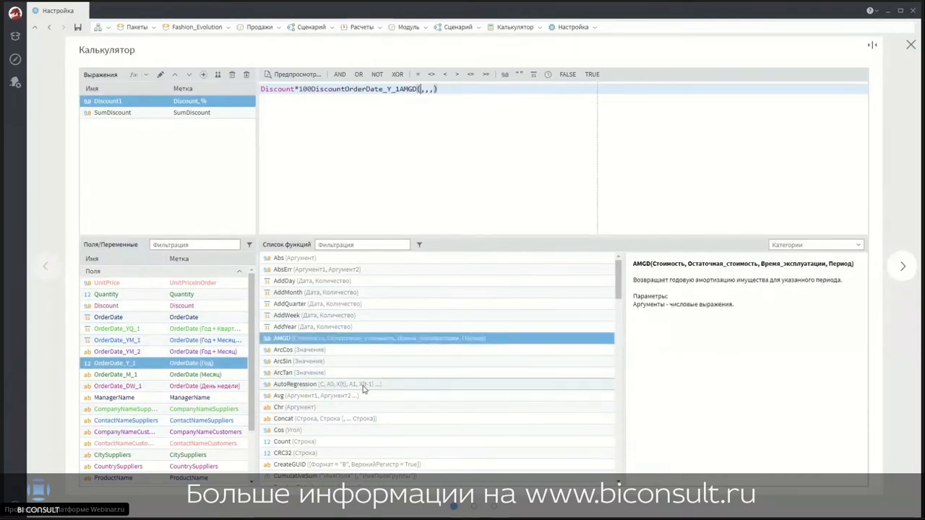
double_click(365, 384)
key("BackSpace")
key("BackSpace")
key("BackSpace")
key("BackSpace")
key("BackSpace")
key("BackSpace")
key("BackSpace")
key("BackSpace")
key("BackSpace")
key("BackSpace")
key("BackSpace")
key("BackSpace")
key("BackSpace")
key("BackSpace")
key("BackSpace")
key("BackSpace")
key("BackSpace")
key("BackSpace")
key("BackSpace")
key("BackSpace")
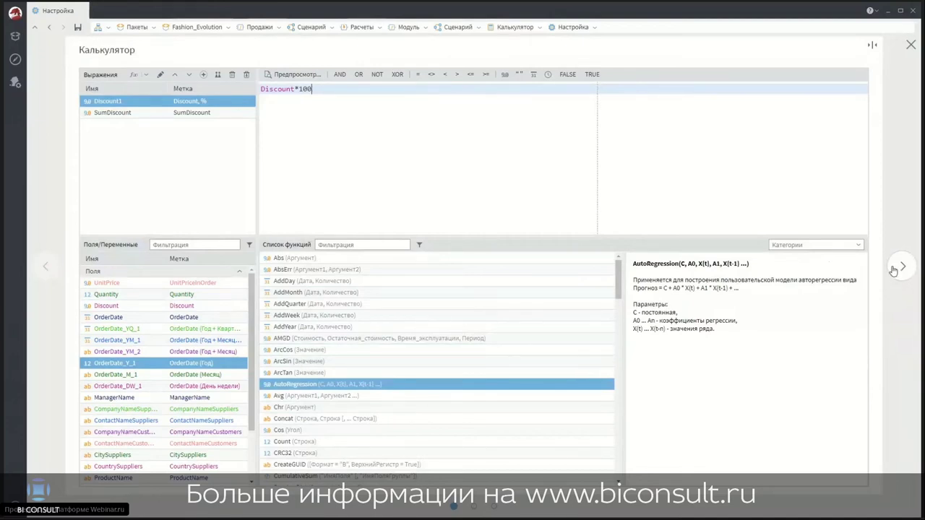
left_click(909, 46)
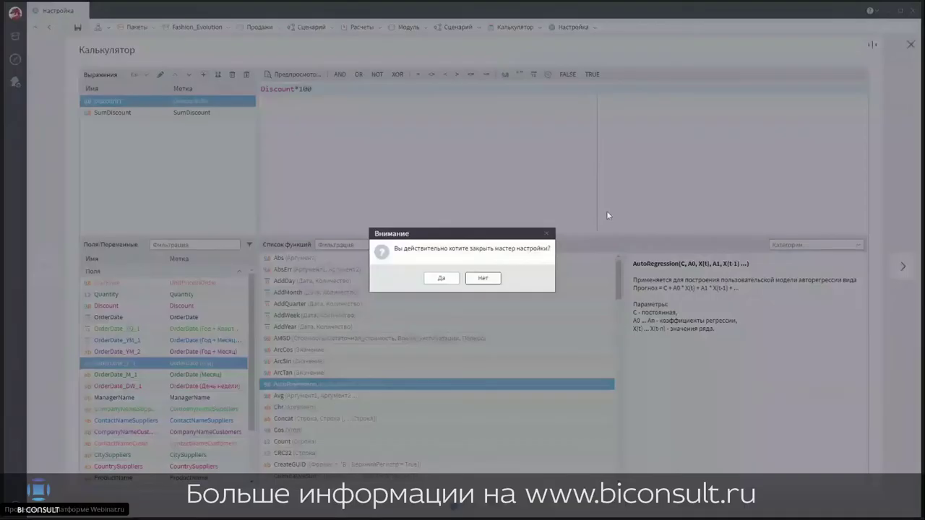
left_click(445, 280)
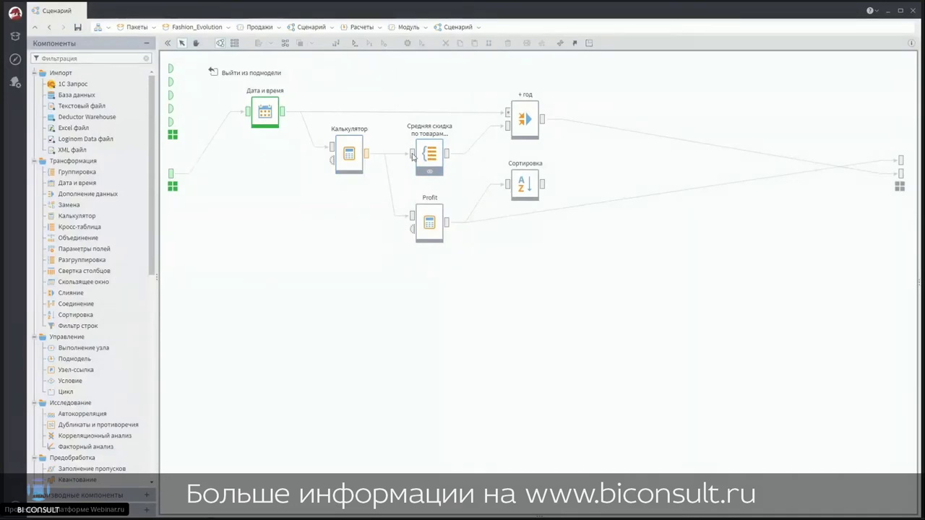
Step: Review the group fields and averaged measures in the settings of the Средняя скидка по товарам на дату node, and execute it
left_click(427, 153)
left_click(437, 150)
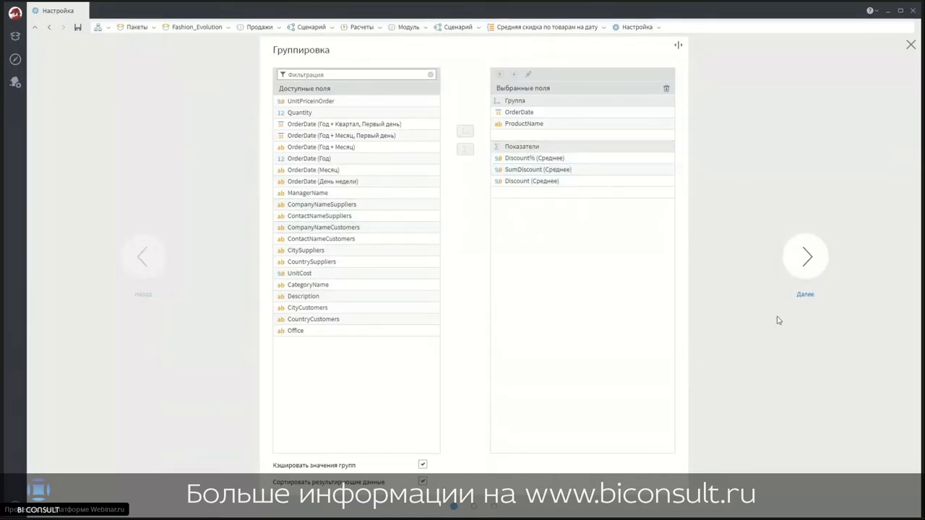
left_click(807, 260)
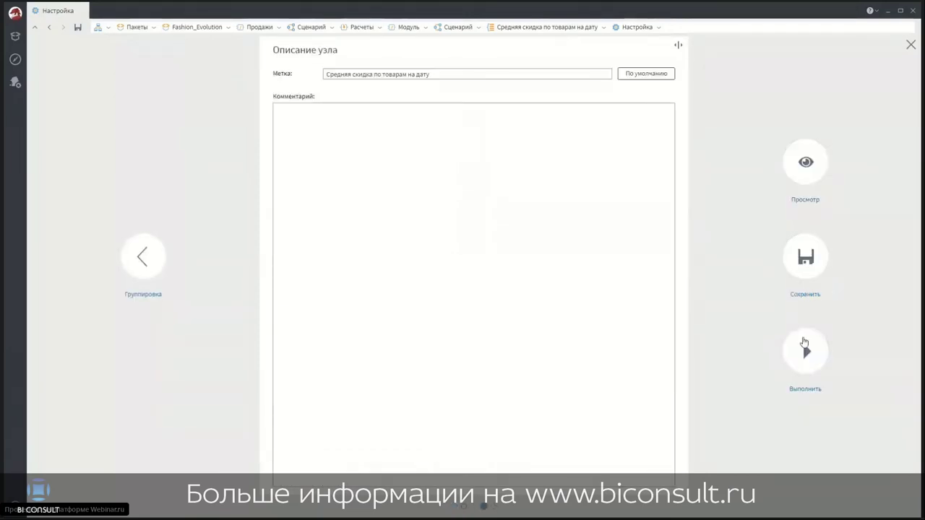
left_click(147, 257)
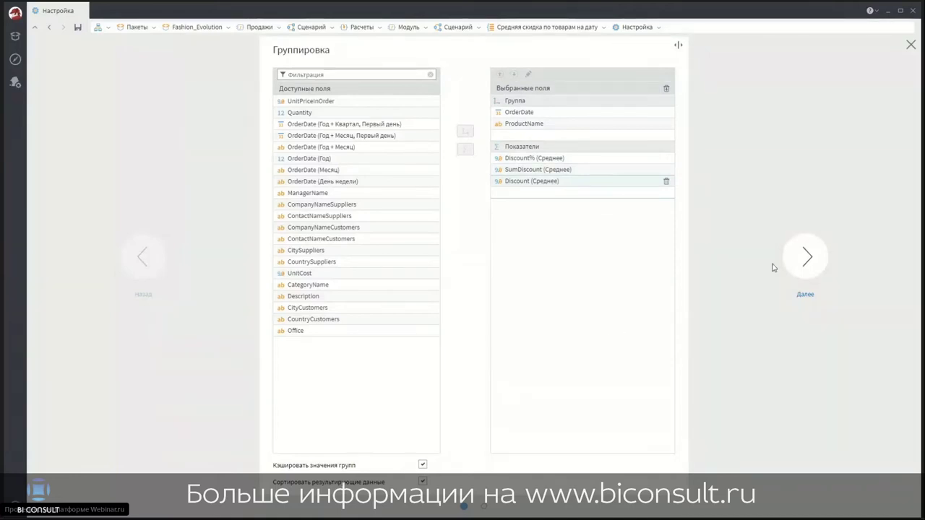
left_click(803, 264)
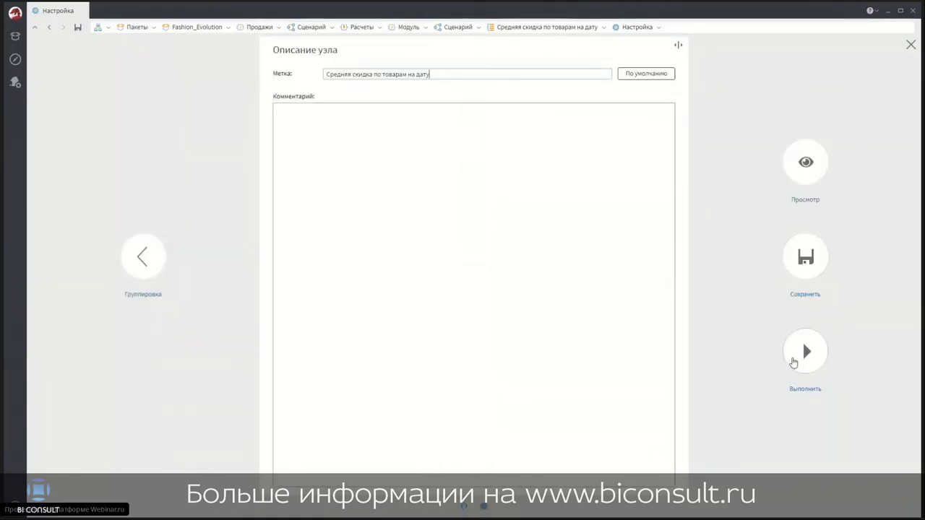
left_click(804, 351)
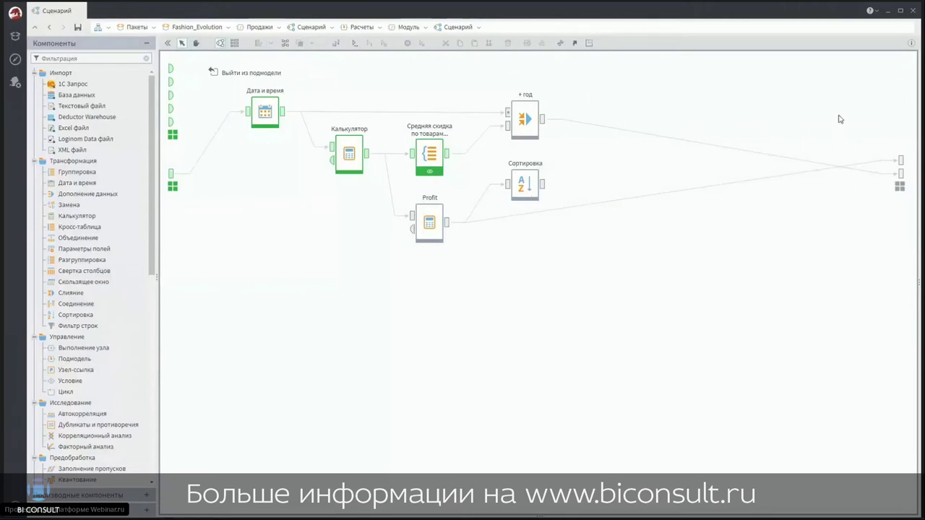
Step: Exit the Расчеты submodel and execute all nodes of the Продажи scenario
left_click(224, 73)
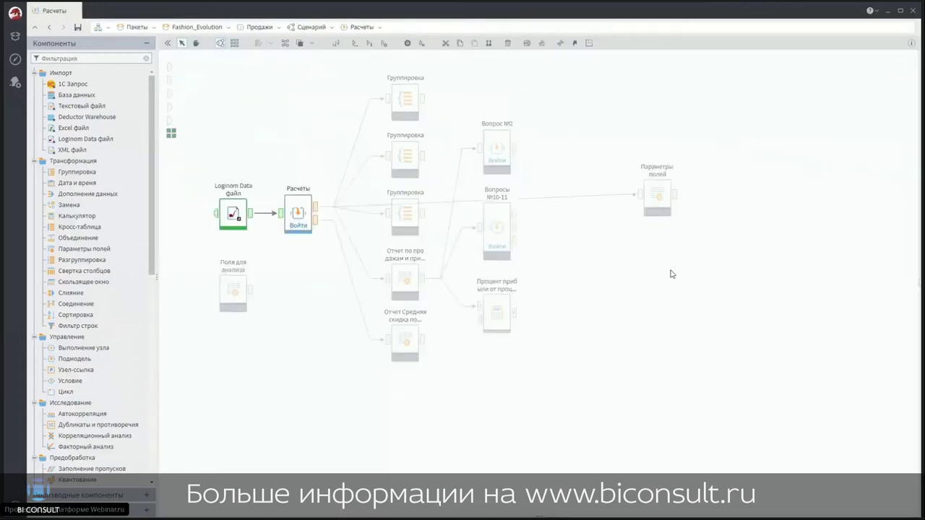
right_click(595, 290)
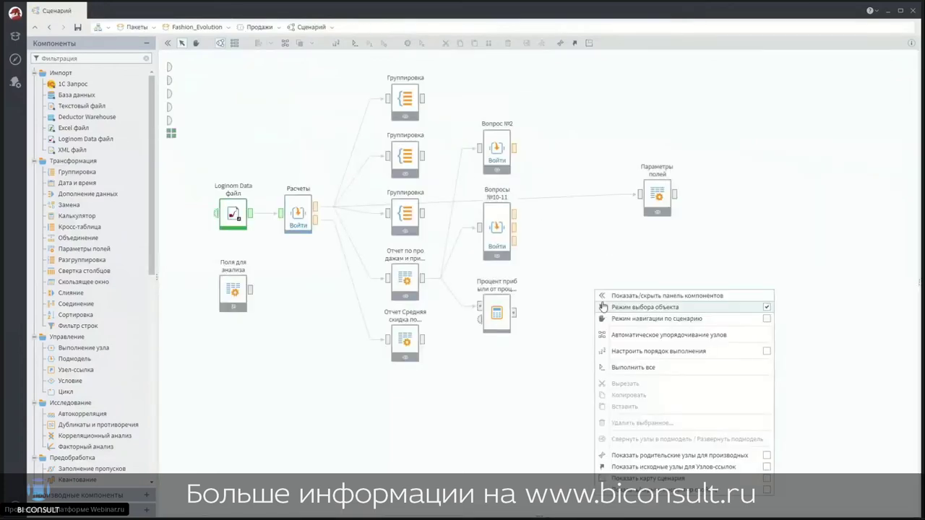
left_click(695, 369)
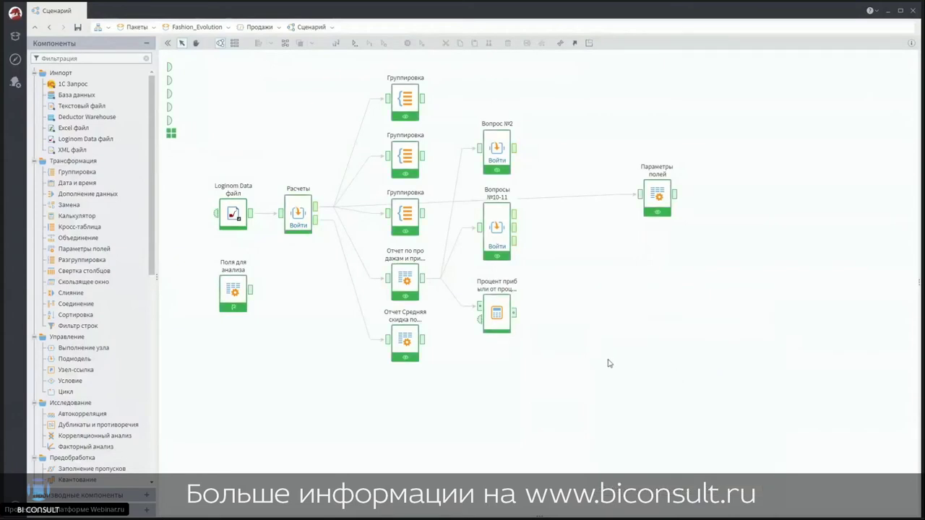
Step: Open the Процент прибыли выбранных компаний visualizer of the Вопросы №10-11 submodel, and show its chart in a widened pane
left_click(496, 246)
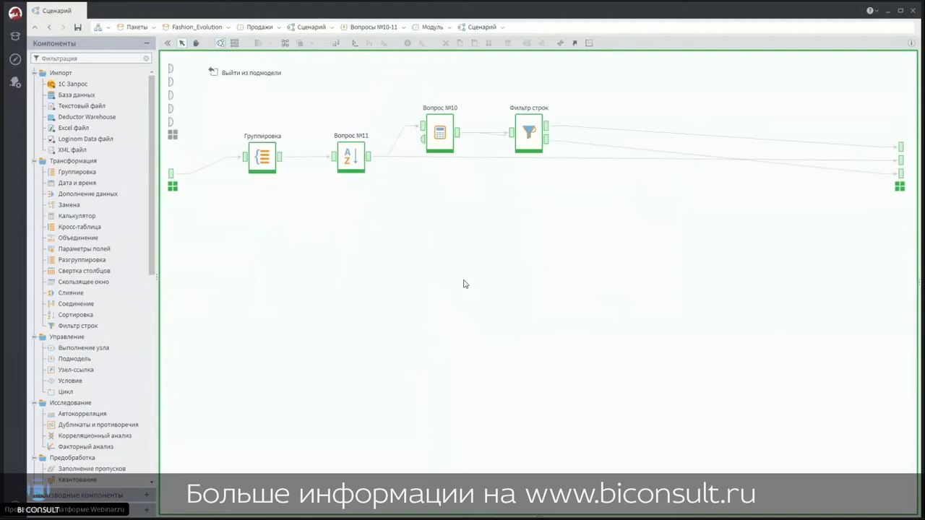
left_click(213, 72)
left_click(496, 249)
left_click(238, 72)
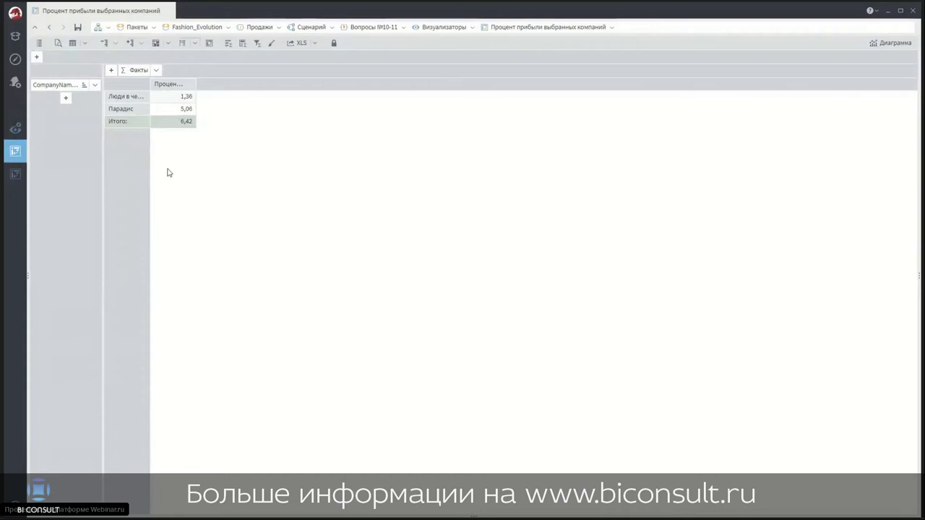
left_click(892, 43)
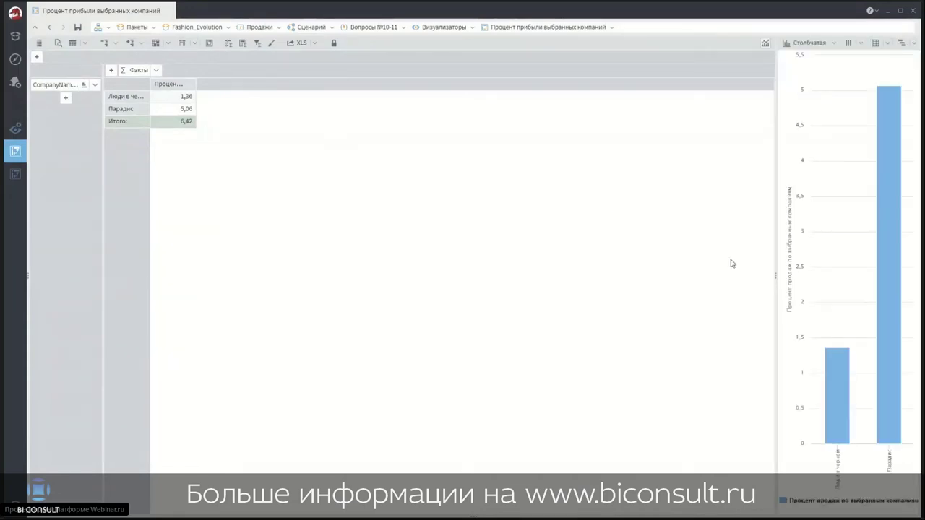
left_click_drag(779, 278, 683, 282)
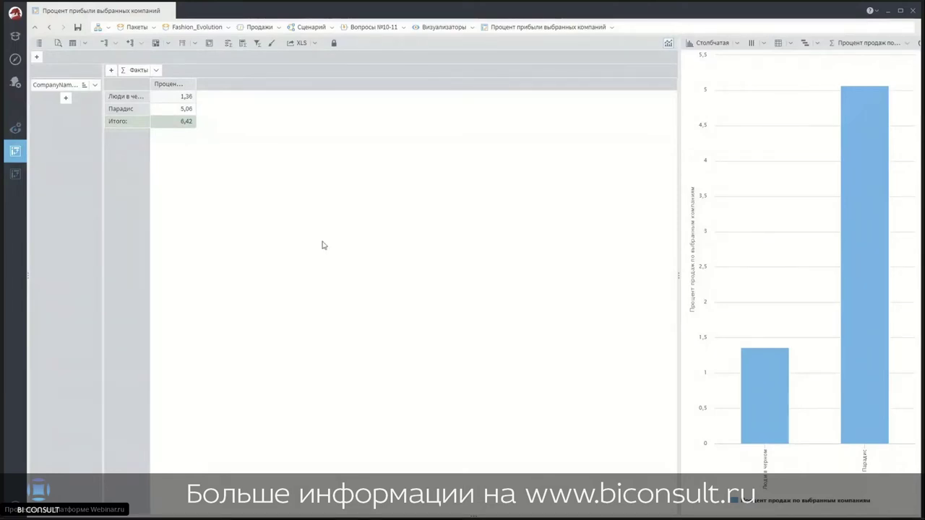
Step: Open the report 20% заказчиков, которые приносят 80 % прибыли from the Анализ продаж group of the Fashion_Evolution reports
left_click(302, 27)
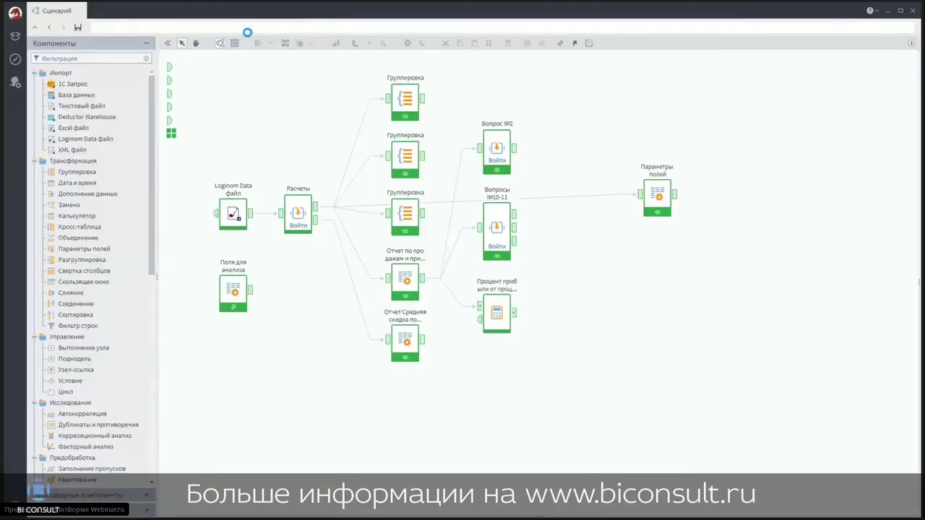
left_click(257, 26)
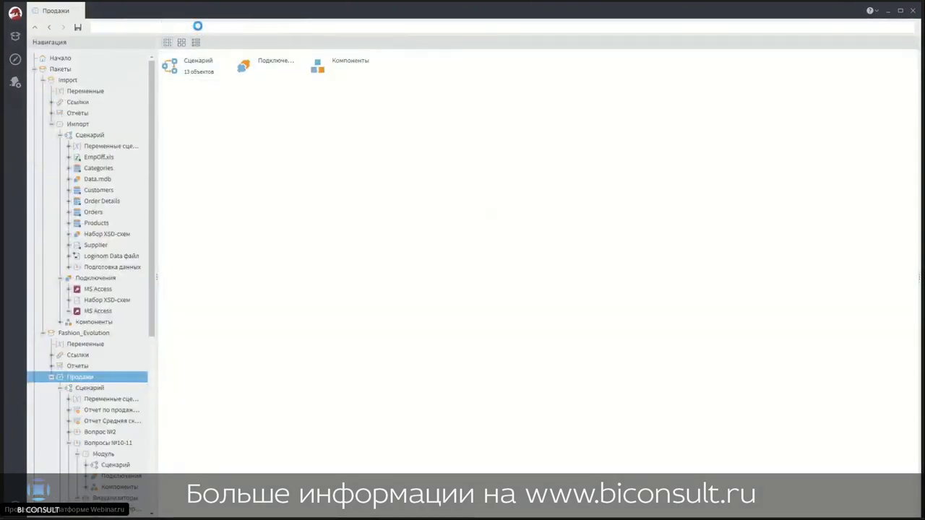
left_click(197, 27)
double_click(204, 93)
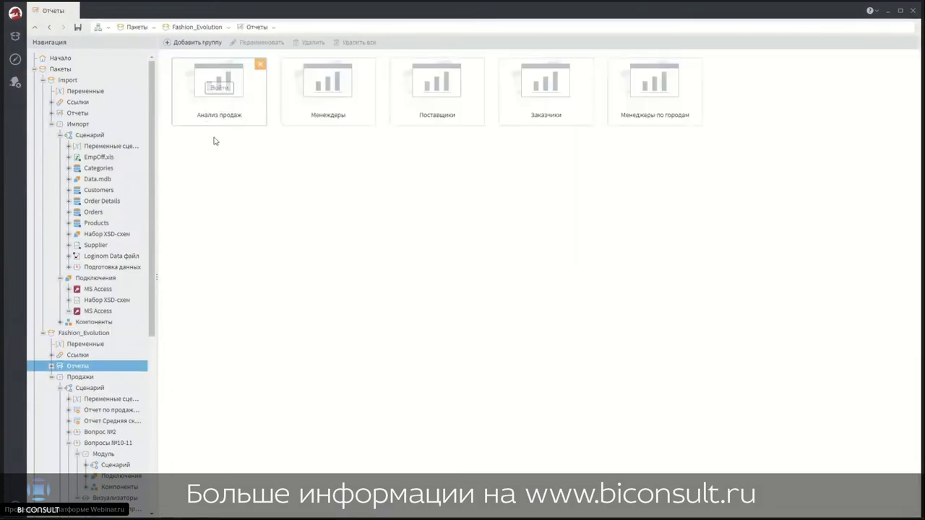
left_click(226, 91)
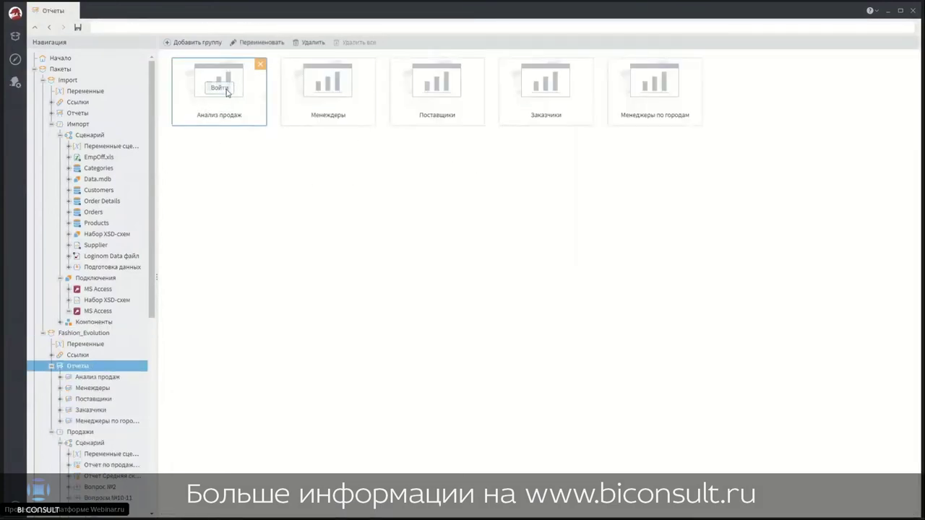
mouse_move(761, 177)
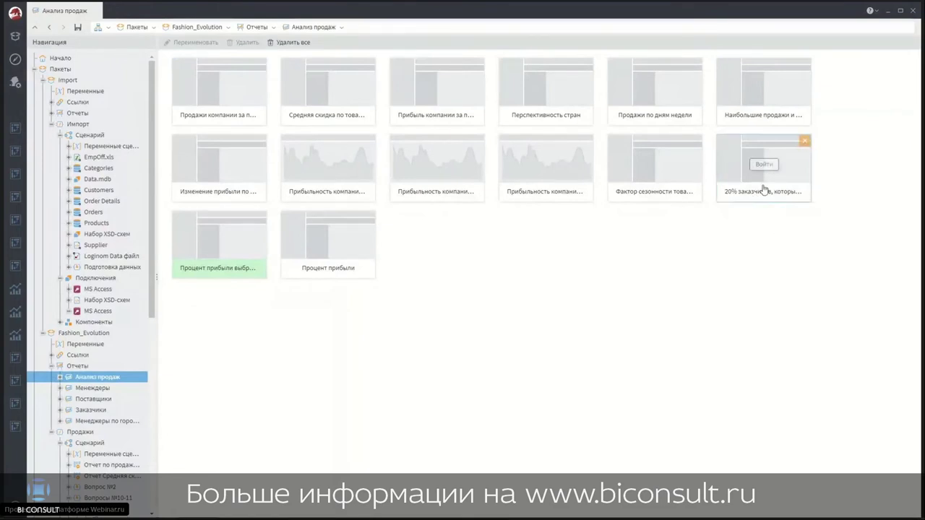
mouse_move(760, 200)
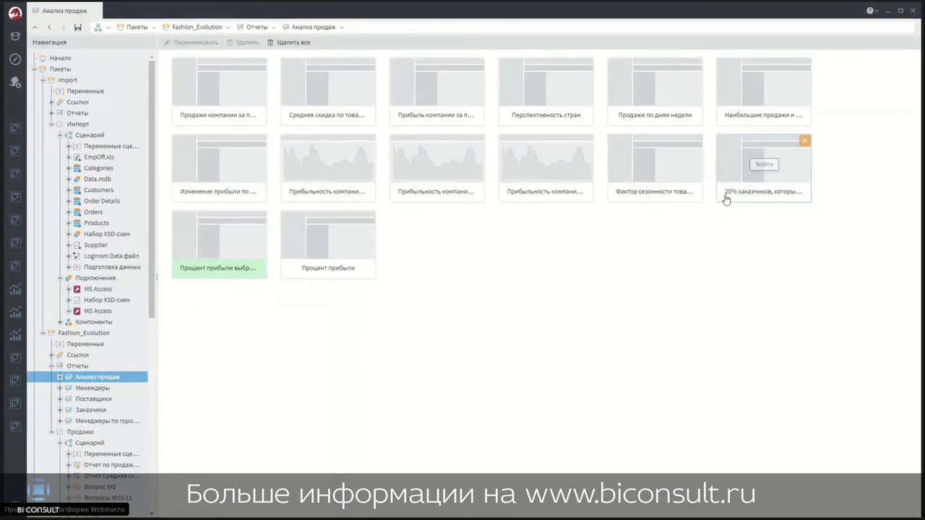
left_click(760, 168)
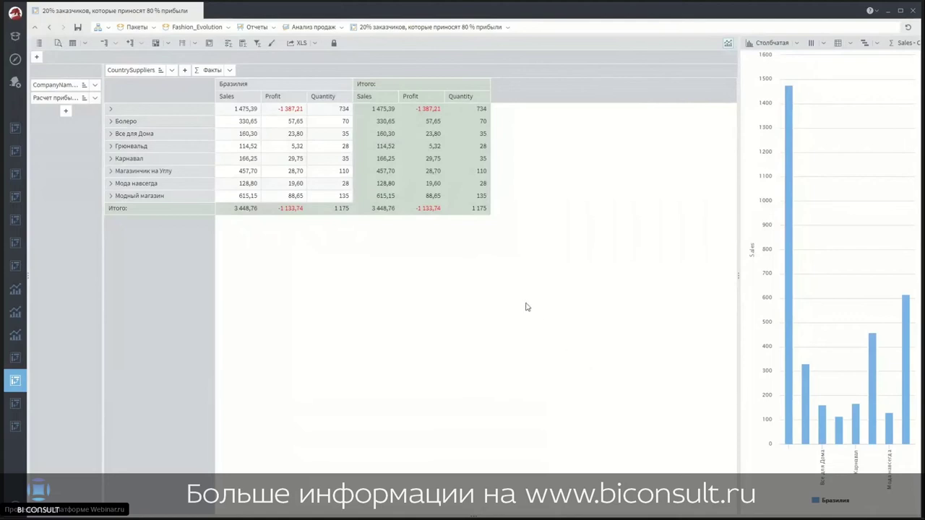
Step: Filter the facts by the CompanyNameCustomer_20 dimension on the Сумма of Sales, using the доля от общего condition
left_click(257, 45)
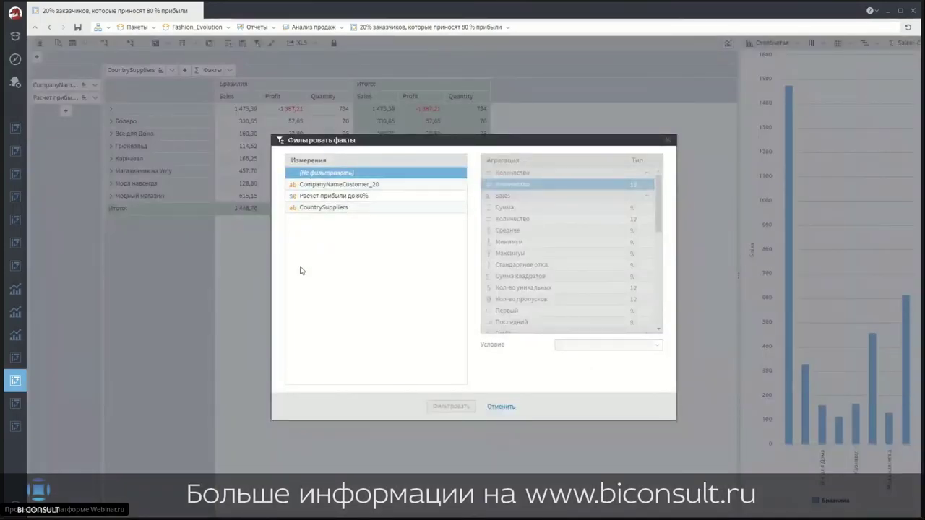
left_click(334, 189)
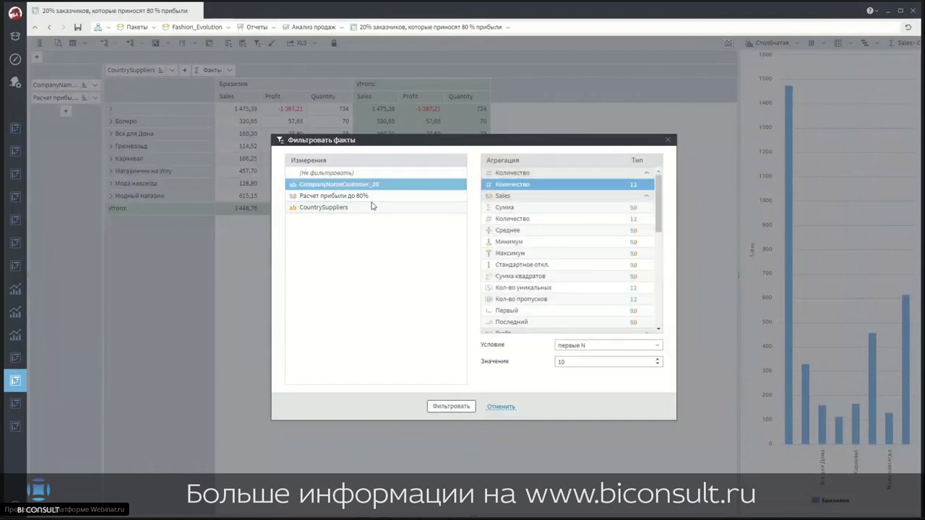
left_click(513, 209)
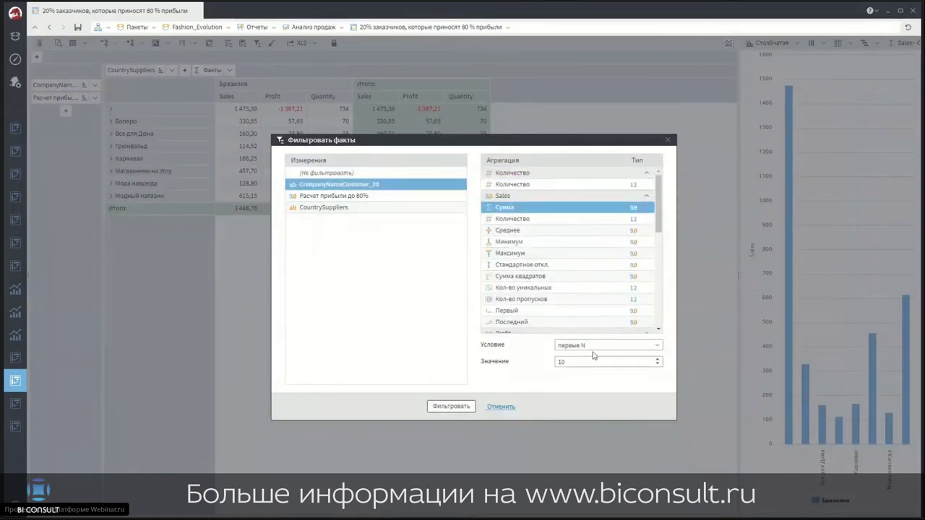
left_click(656, 346)
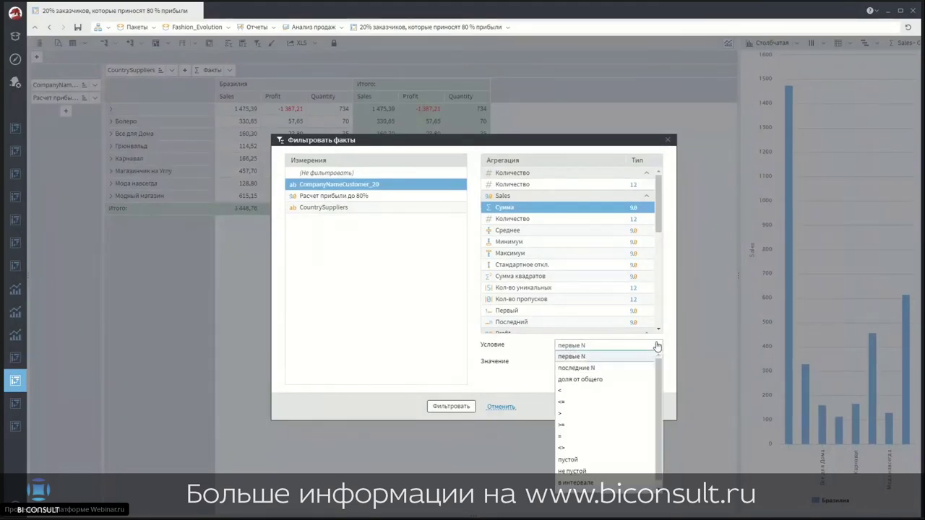
left_click(602, 380)
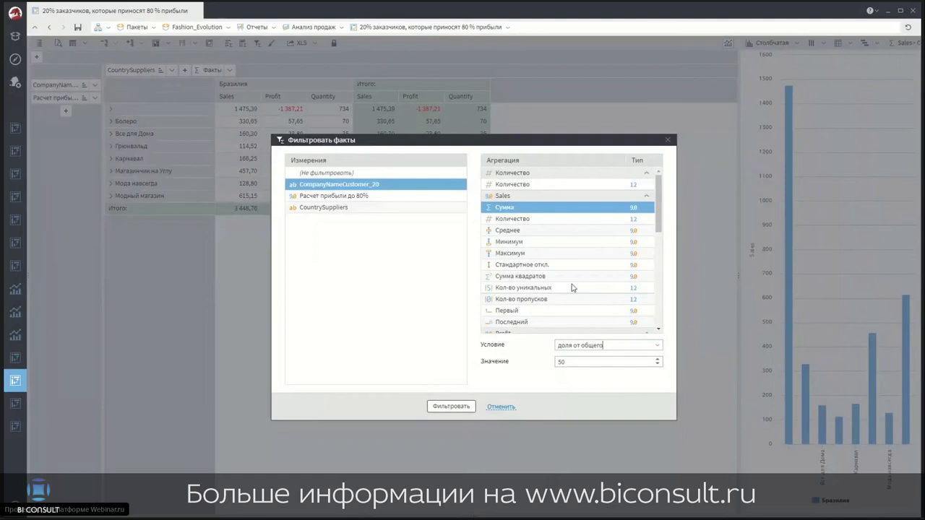
double_click(561, 362)
left_click(452, 407)
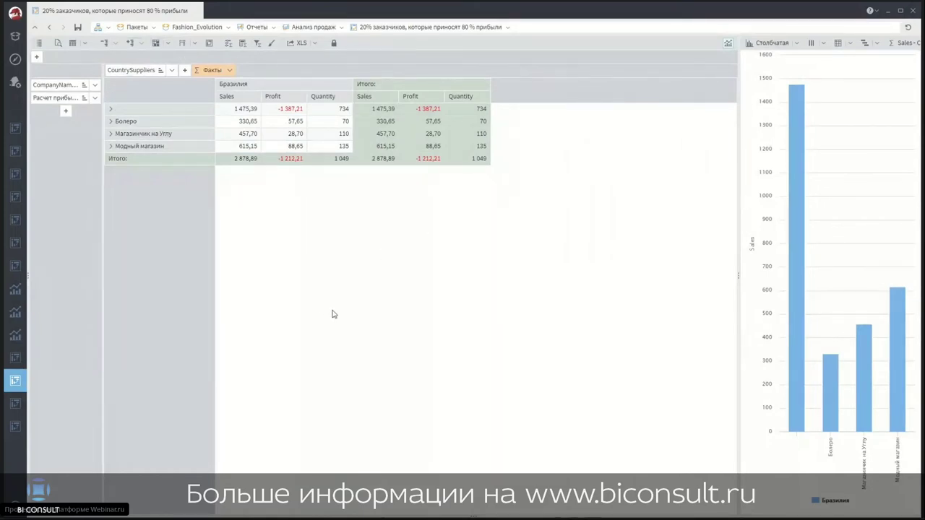
Step: Expand the unnamed company row, and exclude the blank value from the CompanyName dimension filter
left_click(111, 108)
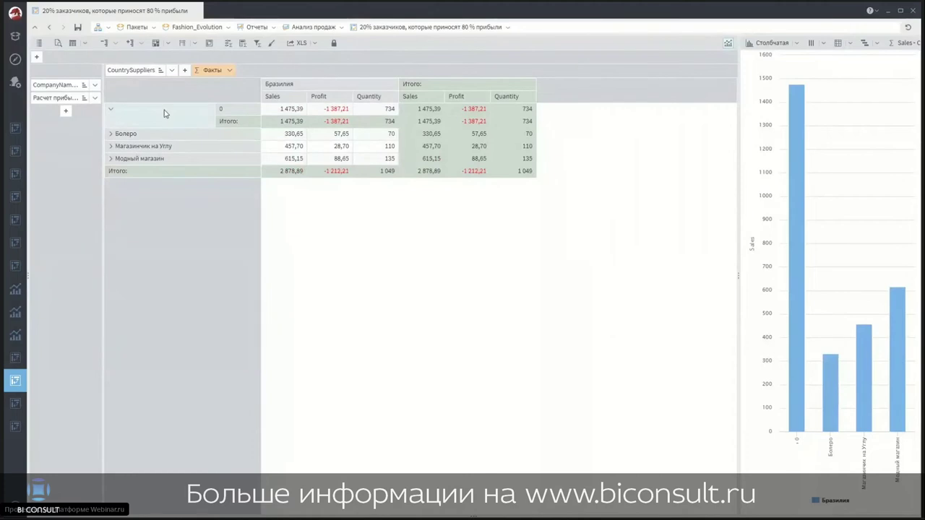
left_click(67, 86)
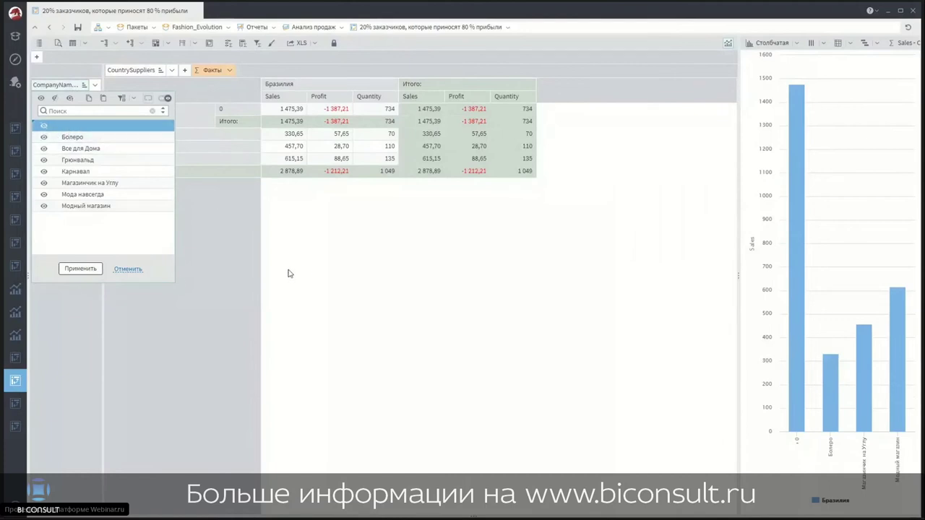
left_click(65, 270)
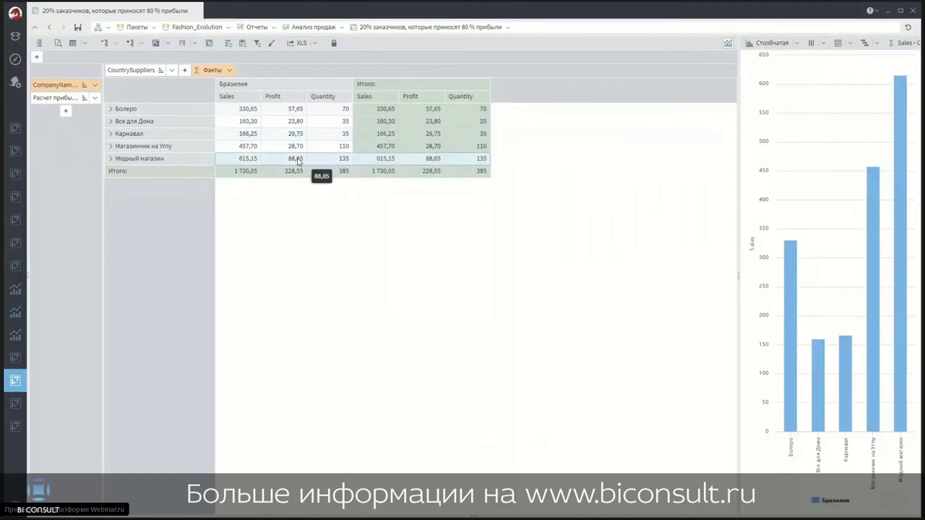
Step: Try the Сглаженные области, Линии, Области and Сплайны chart types, and return the chart to Столбчатая
left_click(770, 44)
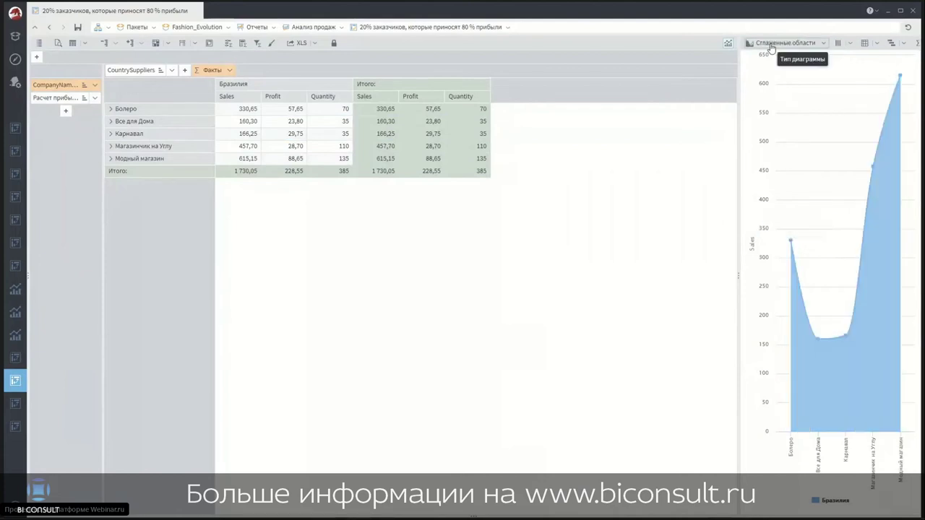
left_click(771, 45)
left_click(769, 45)
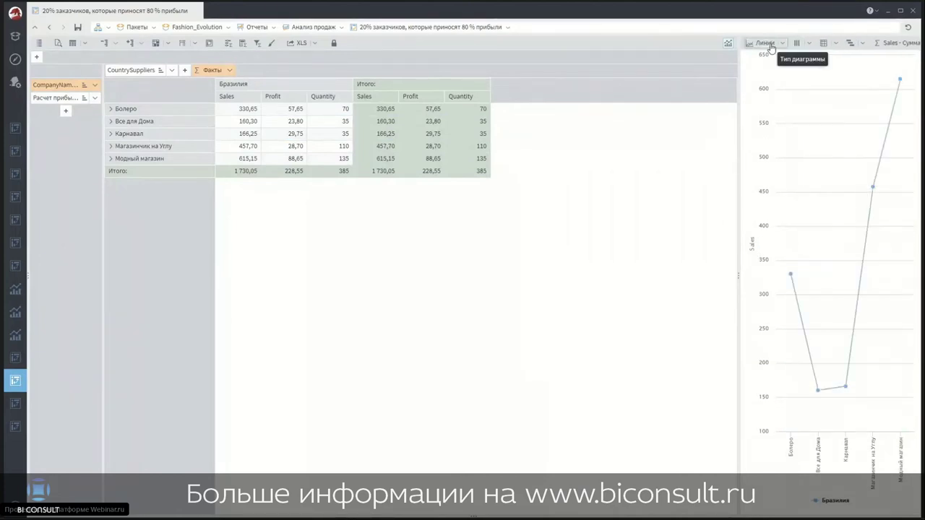
left_click(760, 46)
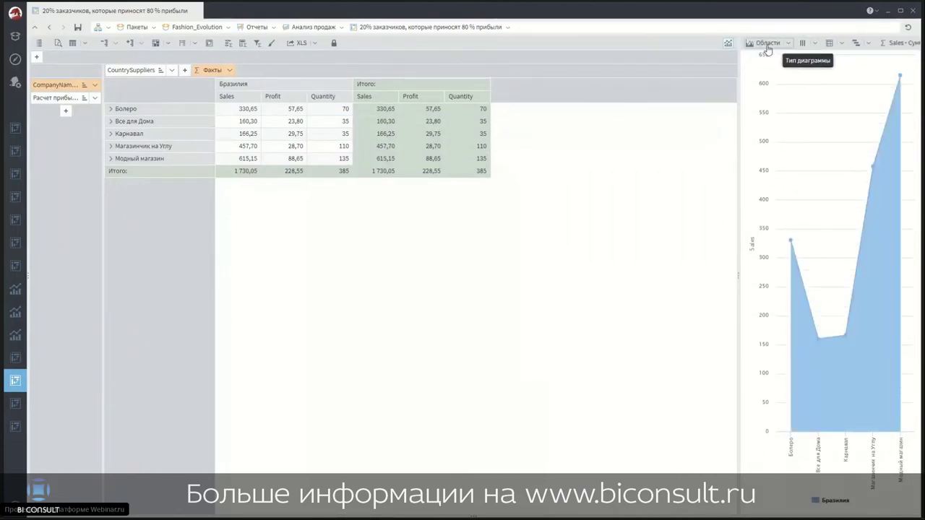
left_click(760, 46)
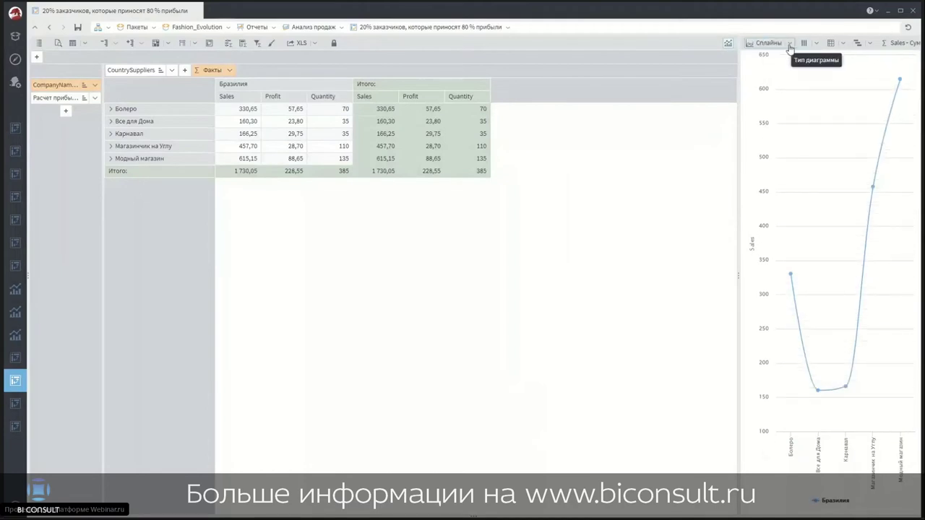
left_click(786, 46)
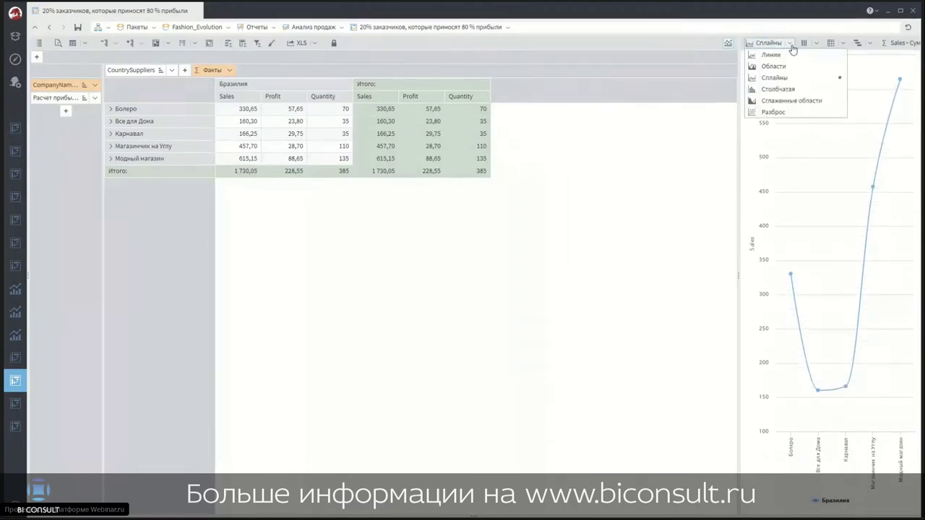
left_click(783, 89)
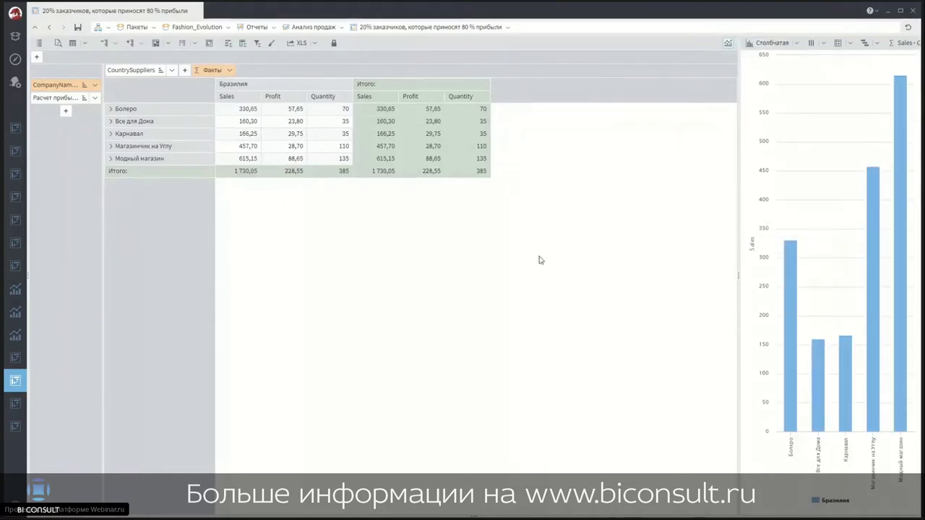
Step: Open the report Продажи компании за период from the Анализ продаж group, and widen its chart area
left_click(302, 26)
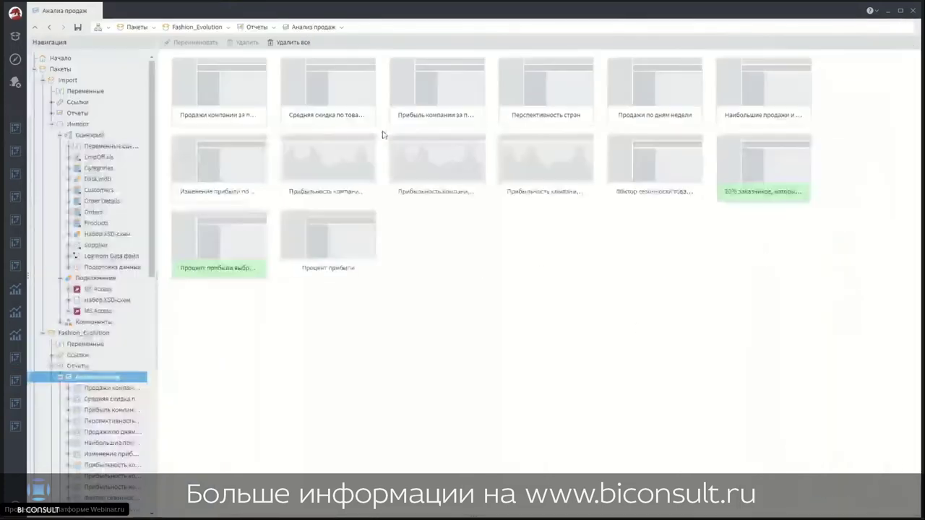
mouse_move(220, 88)
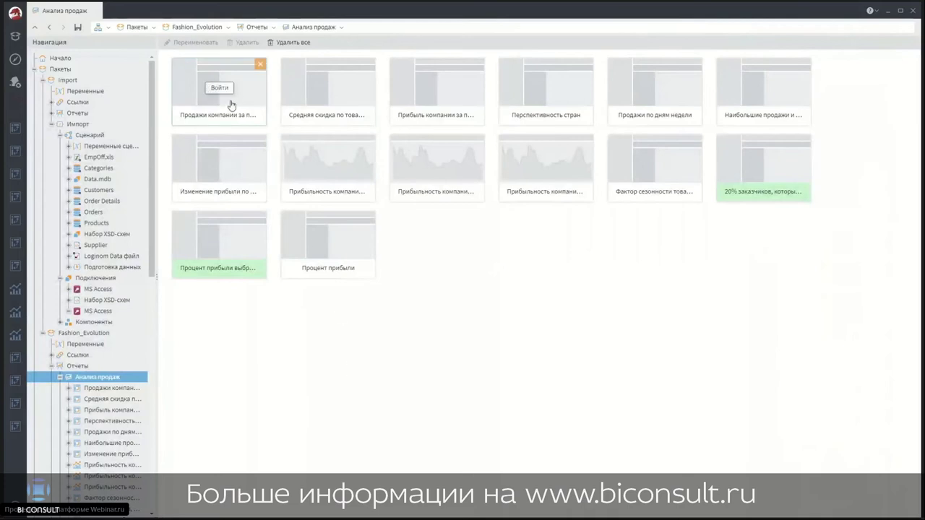
left_click(220, 89)
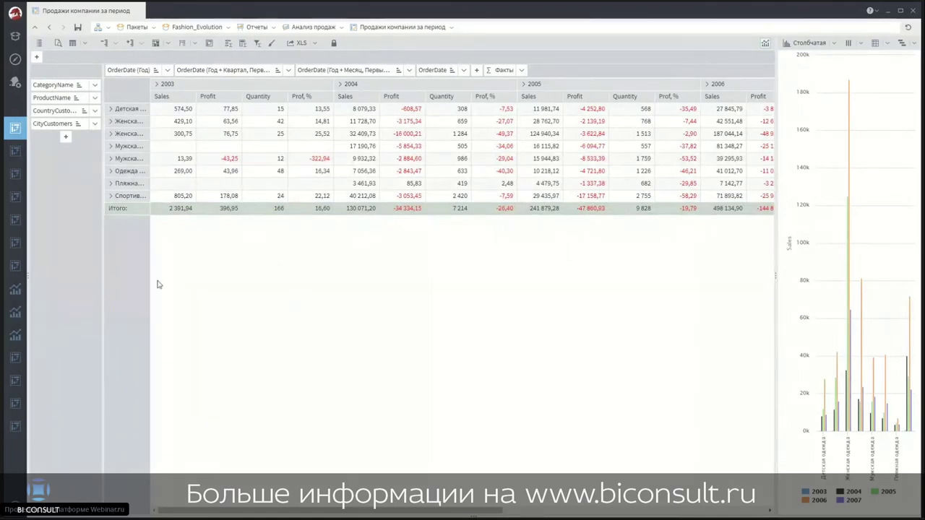
left_click_drag(775, 281, 676, 289)
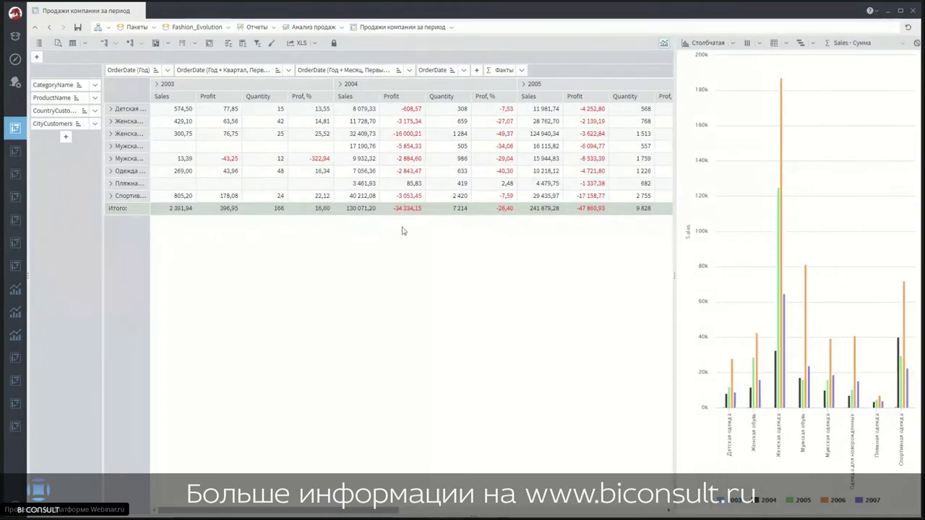
Step: Expand the Спортивная одежда, Пляжная одежда and Одежда для новорожденных categories to review their sales by product
left_click(111, 196)
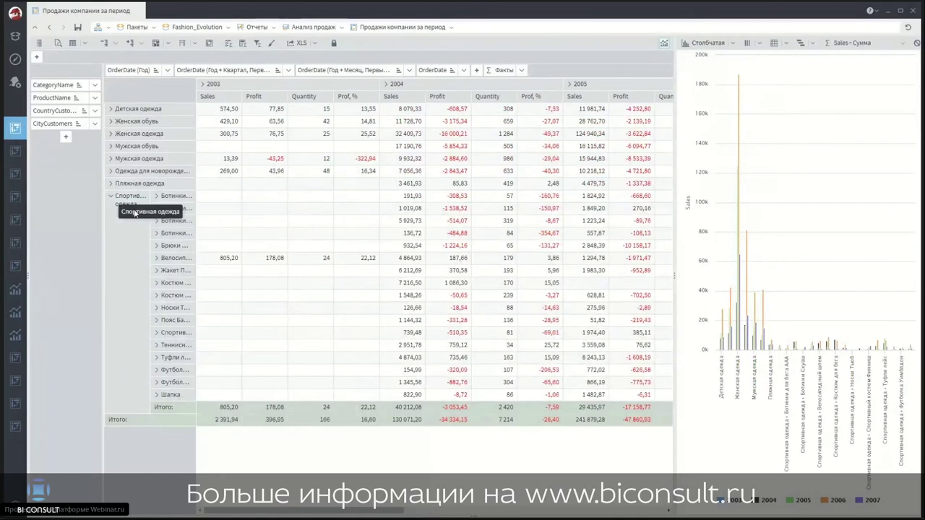
left_click(111, 184)
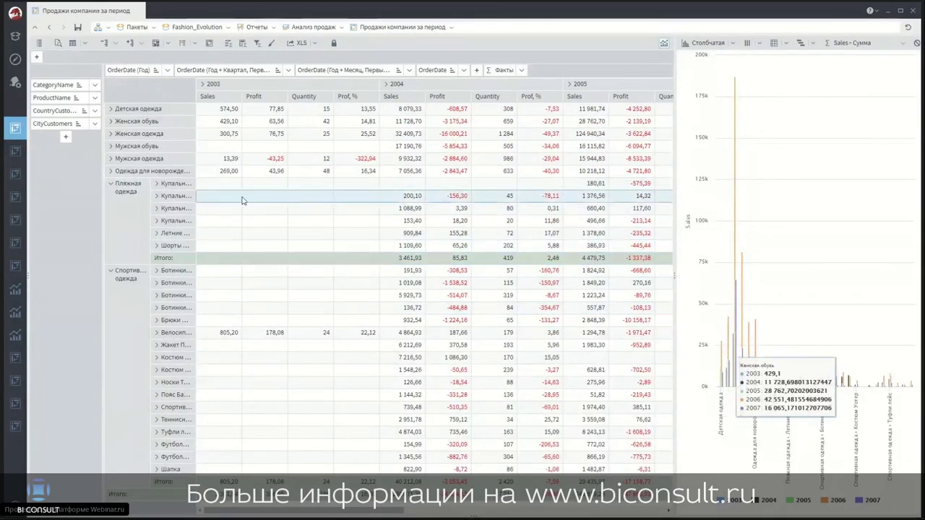
left_click(110, 171)
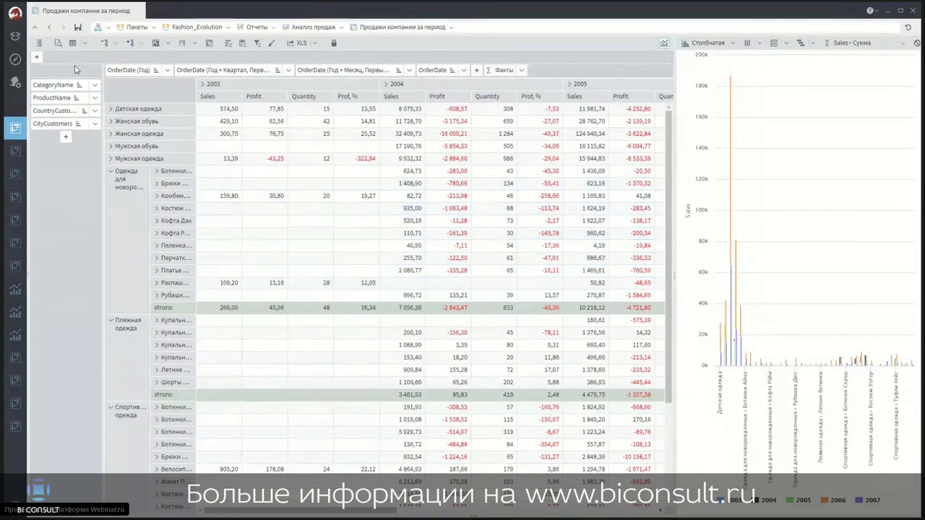
scroll(404, 368, "down", 1)
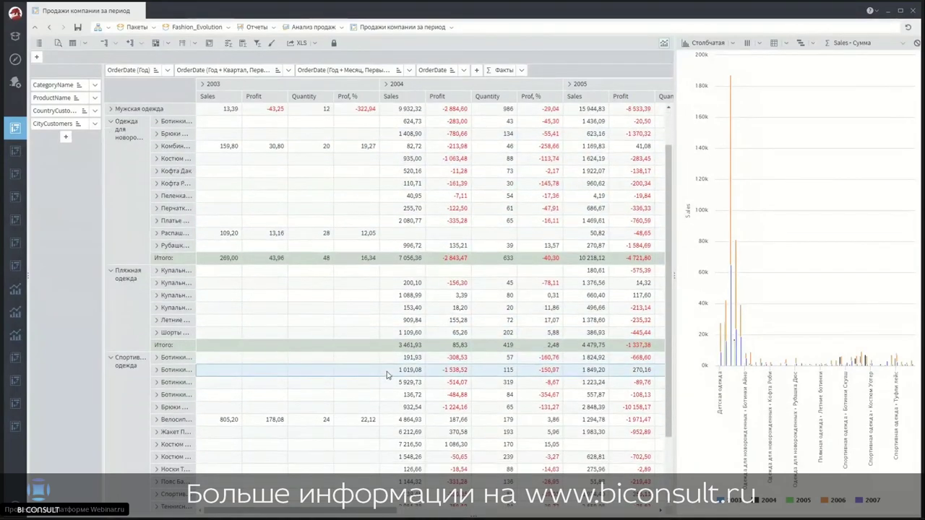
scroll(426, 375, "up", 1)
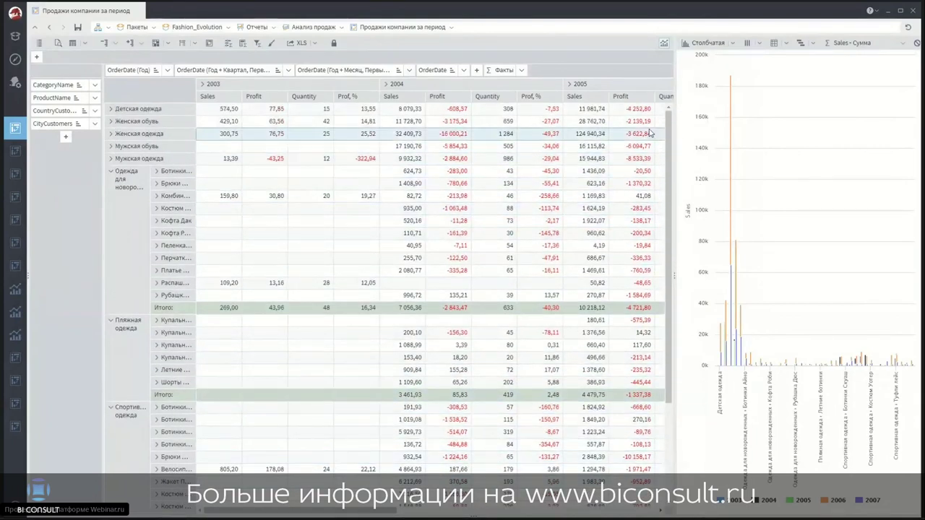
Step: Show the detail records behind the 2005 Profit of Детская одежда in an enlarged detail area
left_click(635, 111)
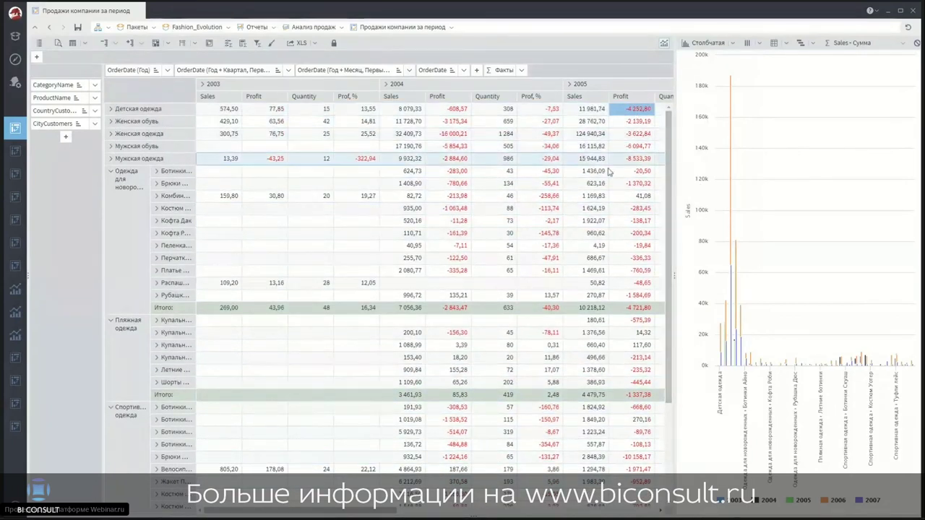
left_click(58, 45)
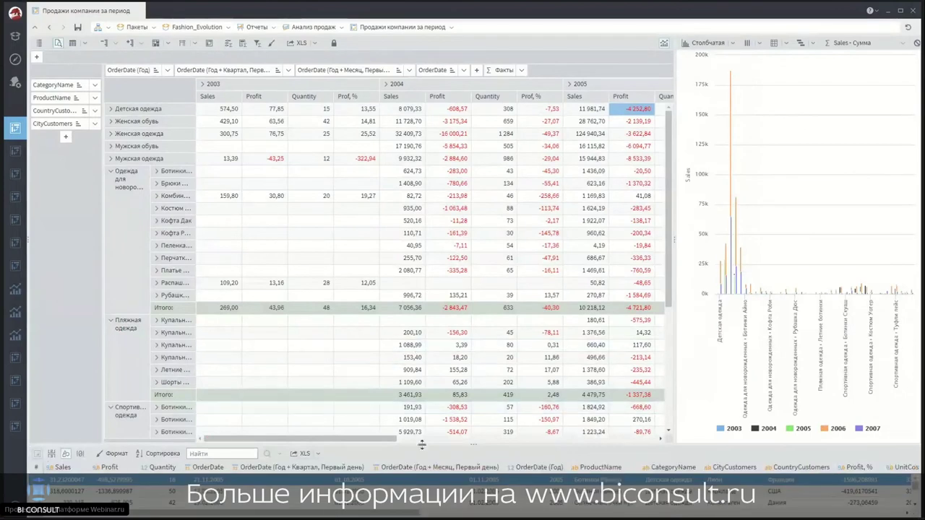
left_click_drag(433, 382, 438, 352)
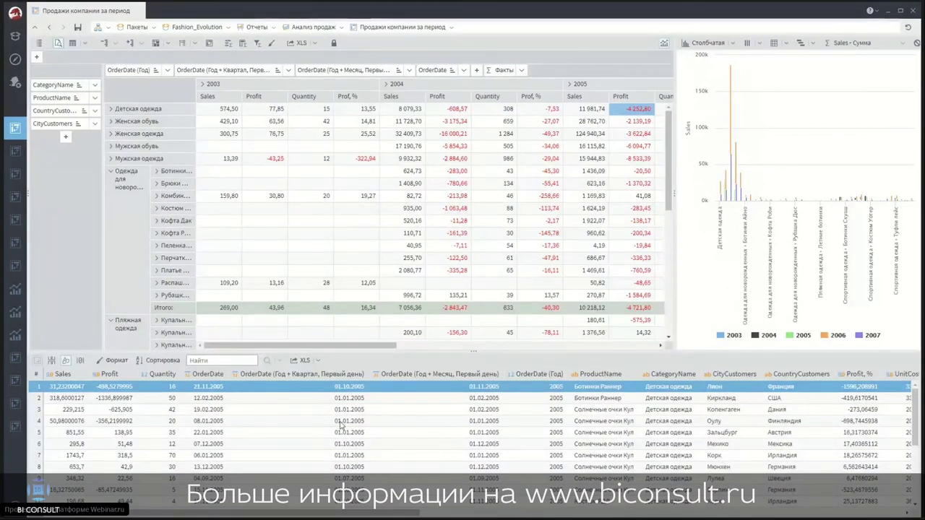
Step: Sort the detail records by Profit, % in descending order, and return them to ascending order
left_click(854, 375)
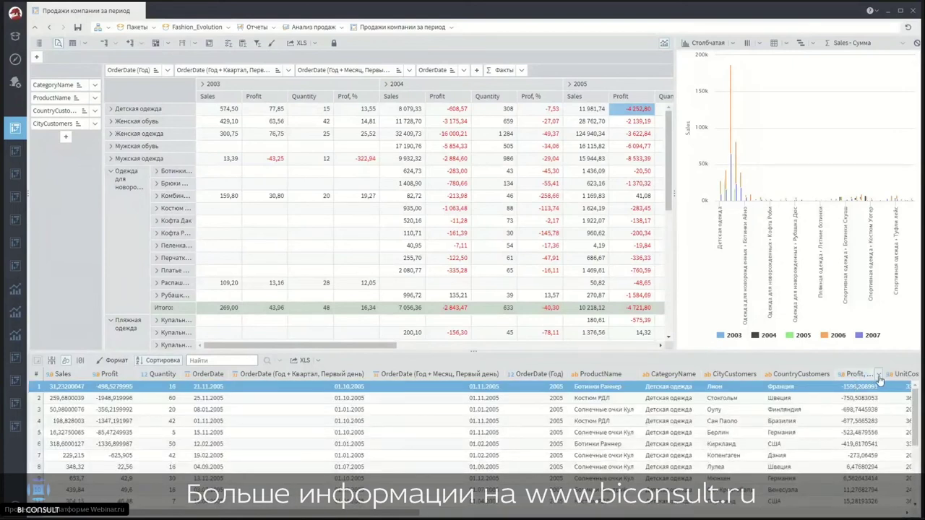
left_click(878, 377)
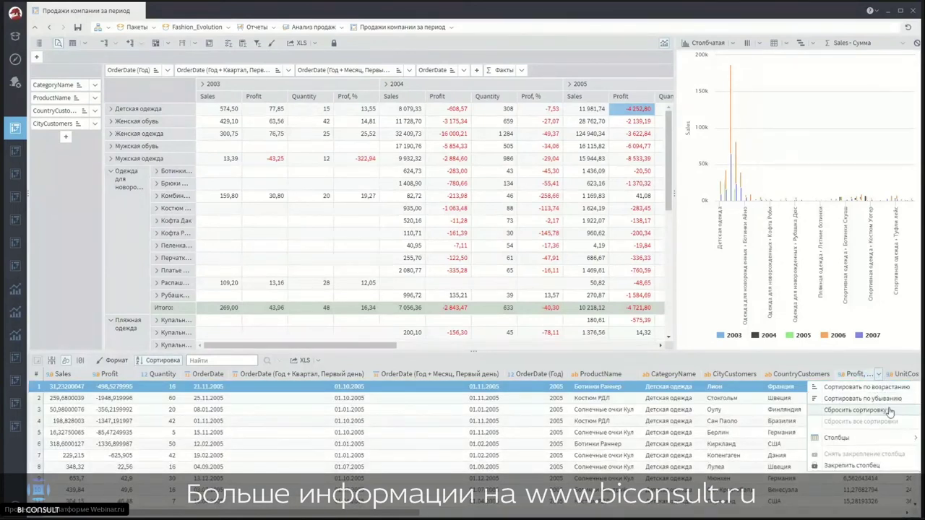
left_click(878, 398)
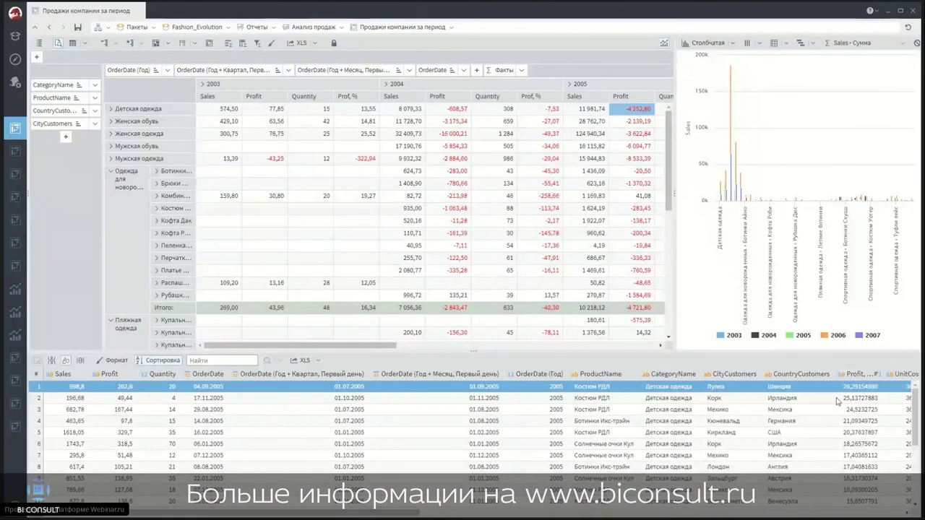
left_click(880, 376)
left_click(883, 393)
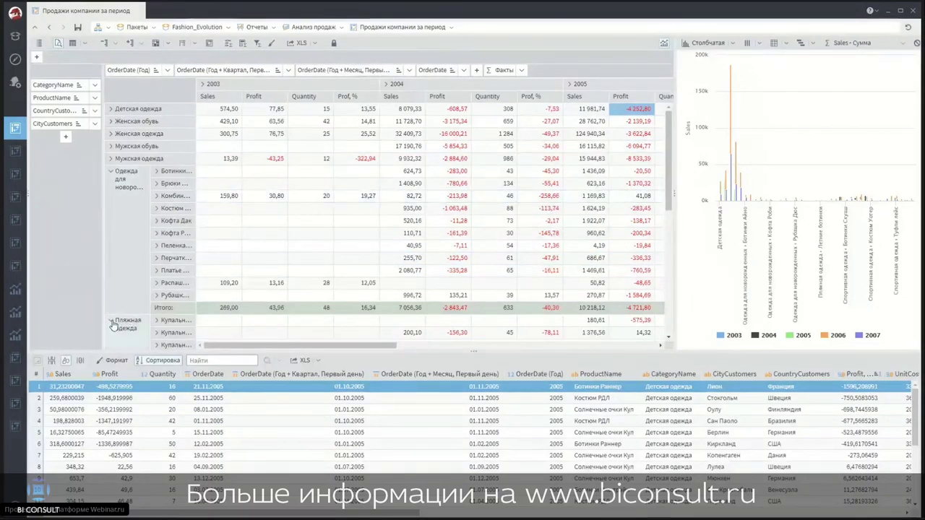
Step: Collapse the Одежда для новорожденных, Пляжная одежда and Спортивная одежда categories in the cross table
left_click(108, 171)
left_click(110, 183)
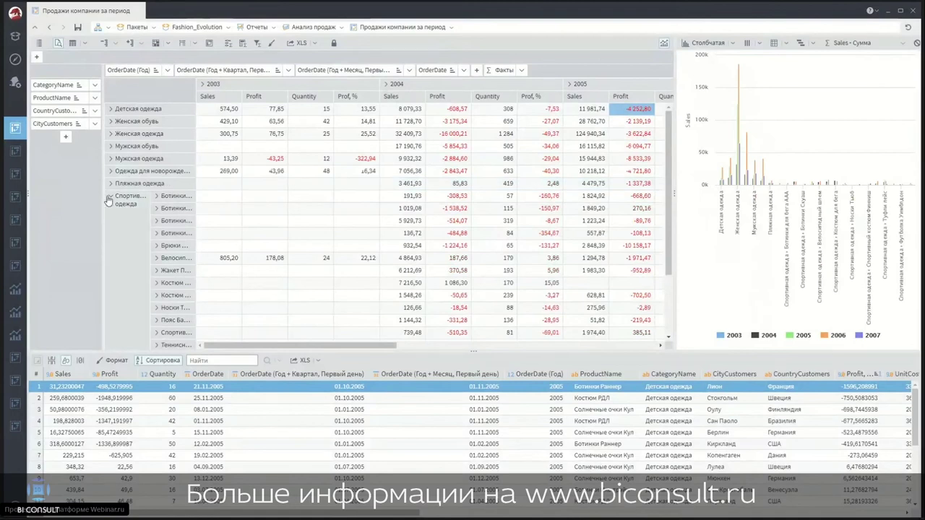
left_click(109, 197)
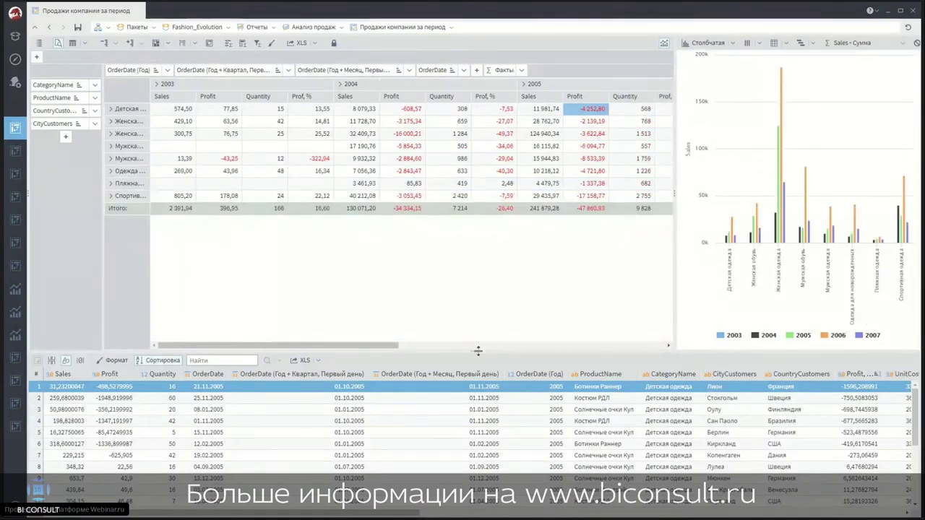
Step: Shrink the detail area to give the cross table more height, and expand the Спортивная одежда category
left_click_drag(478, 350, 474, 453)
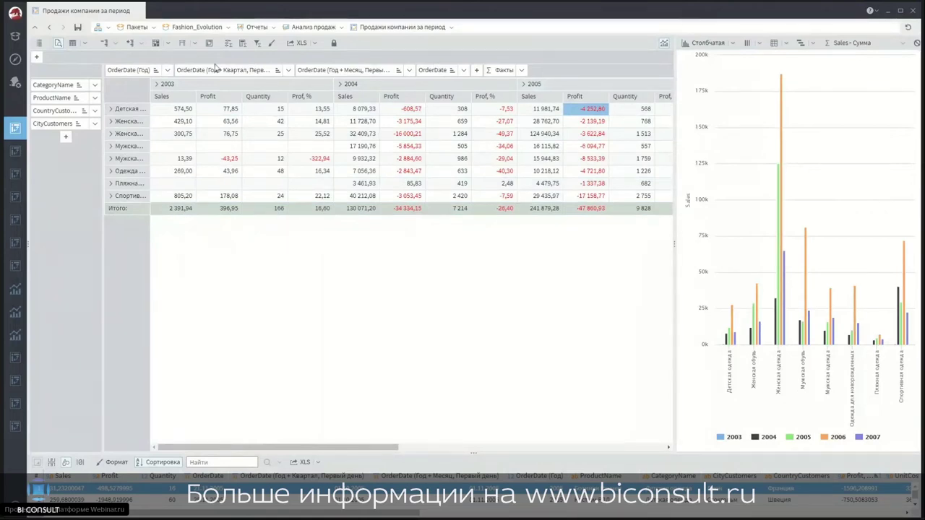
left_click(110, 197)
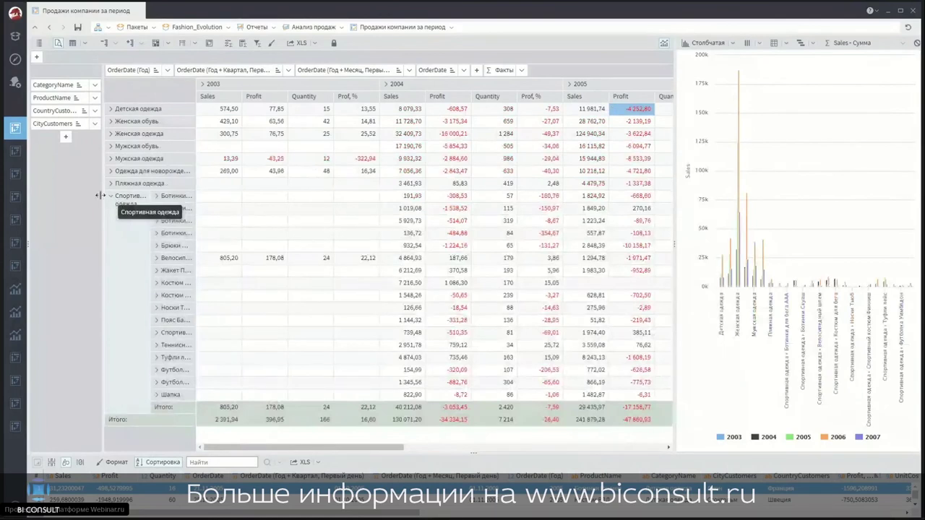
Step: Collapse Спортивная одежда, expand Одежда для новорожденных, and export the cross table as the Excel file Продажи компании за период
left_click(110, 196)
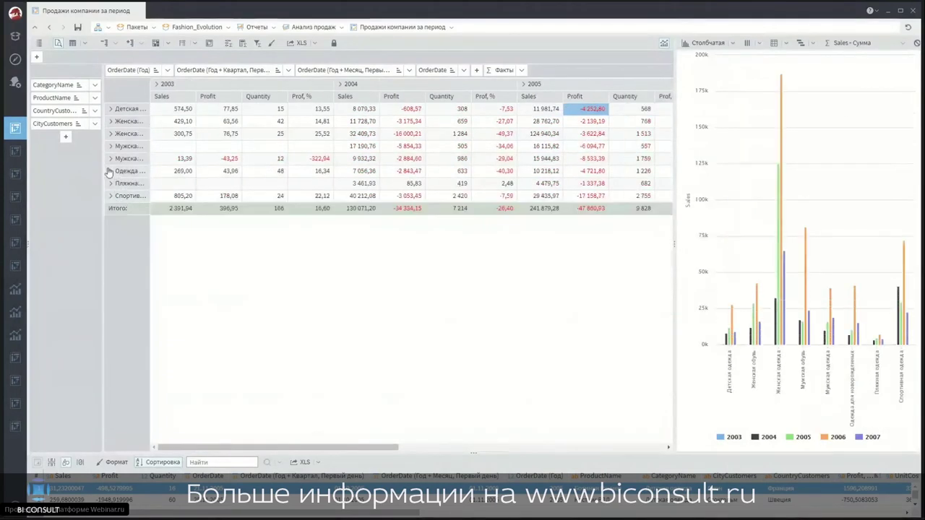
left_click(111, 172)
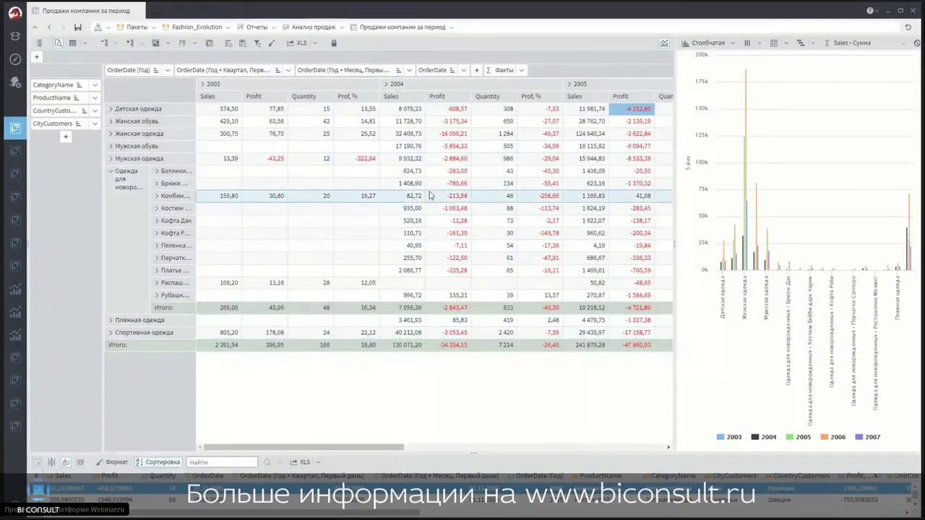
left_click(309, 44)
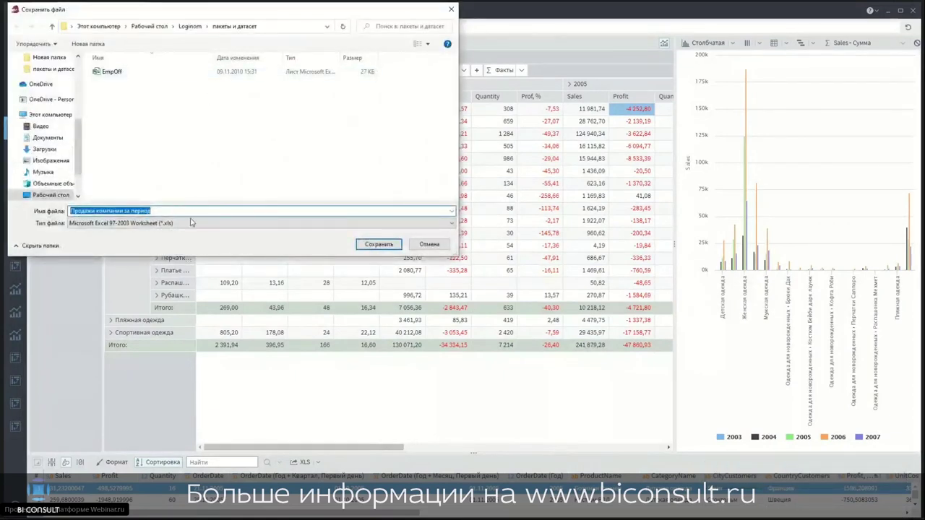
left_click(379, 244)
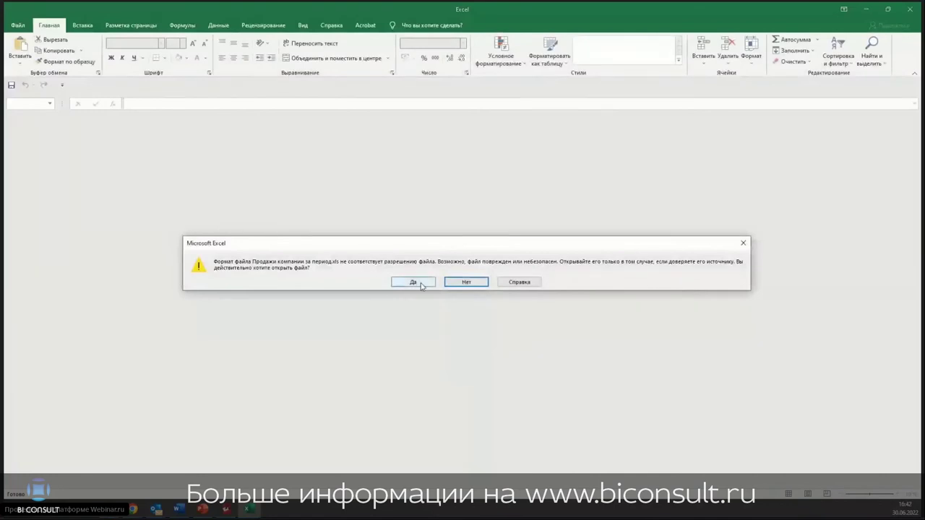
Step: View the exported workbook in Excel with a widened ProductName column, and close it
left_click(422, 286)
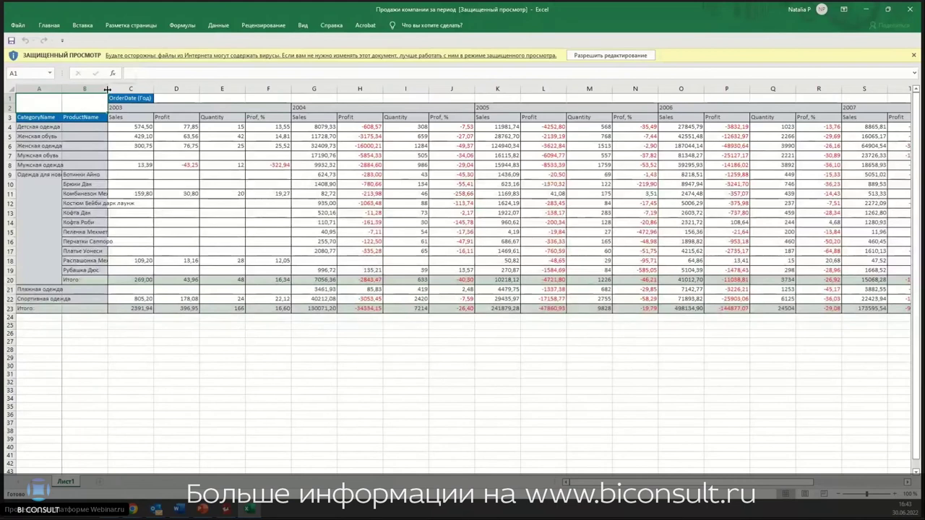
left_click_drag(107, 88, 173, 88)
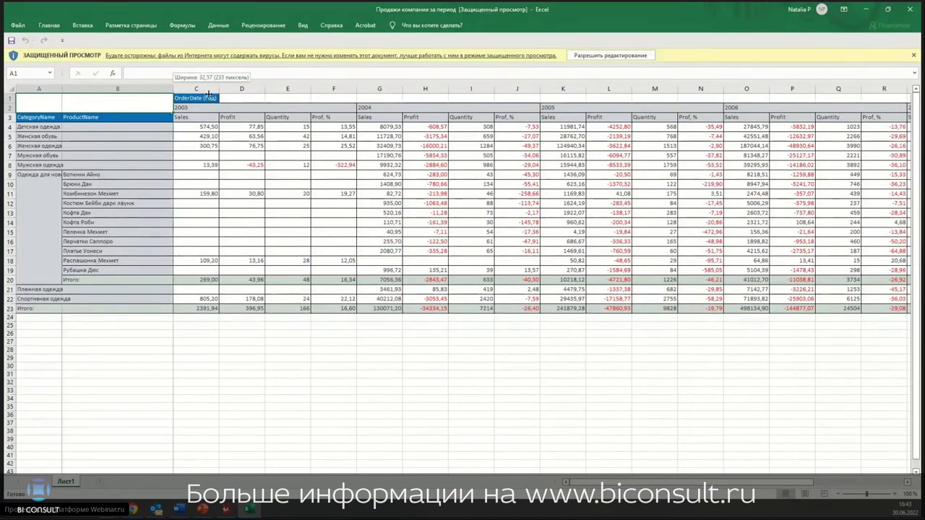
left_click_drag(174, 88, 209, 88)
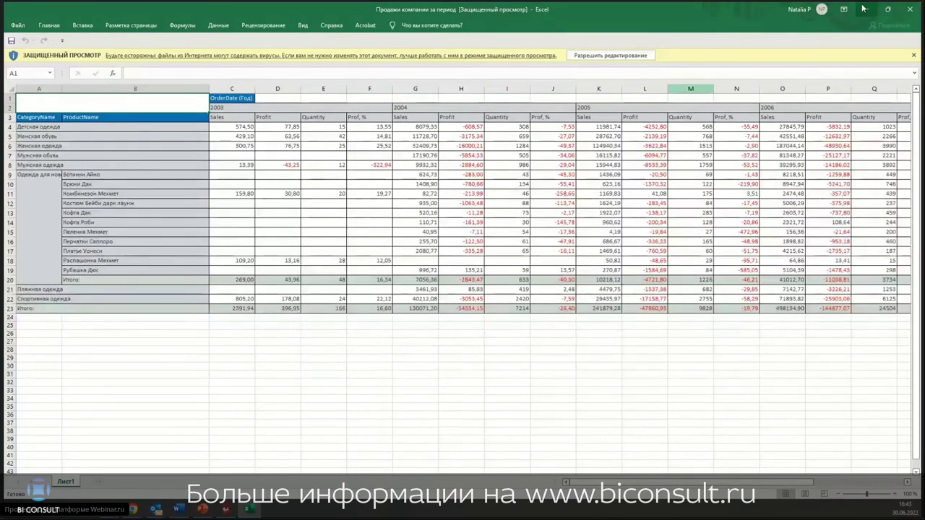
left_click(909, 10)
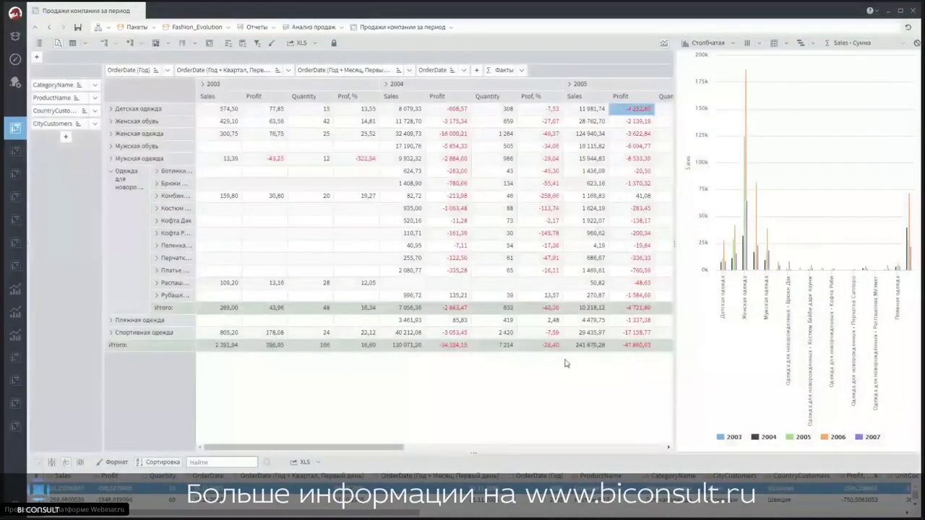
Step: Leave the report and open the scenario of the Продажи module in the Fashion_Evolution package
left_click(528, 384)
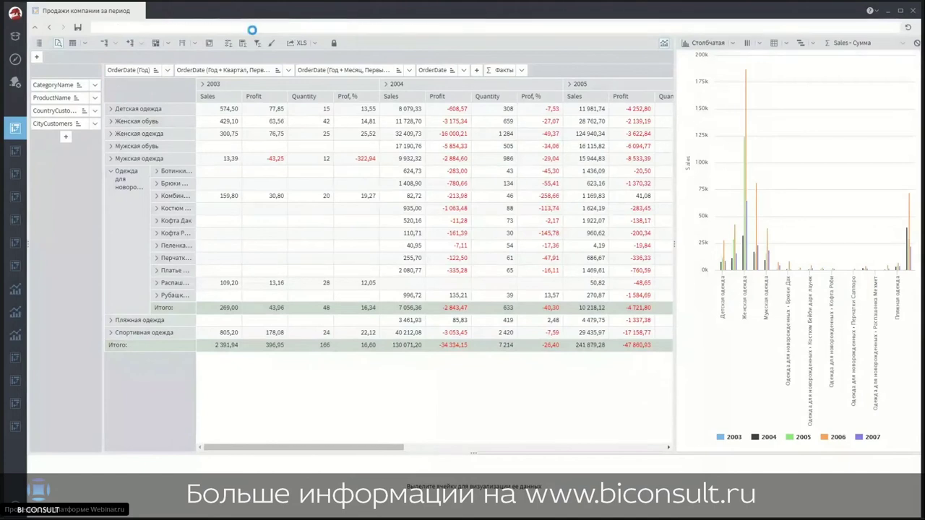
left_click(256, 27)
left_click(205, 28)
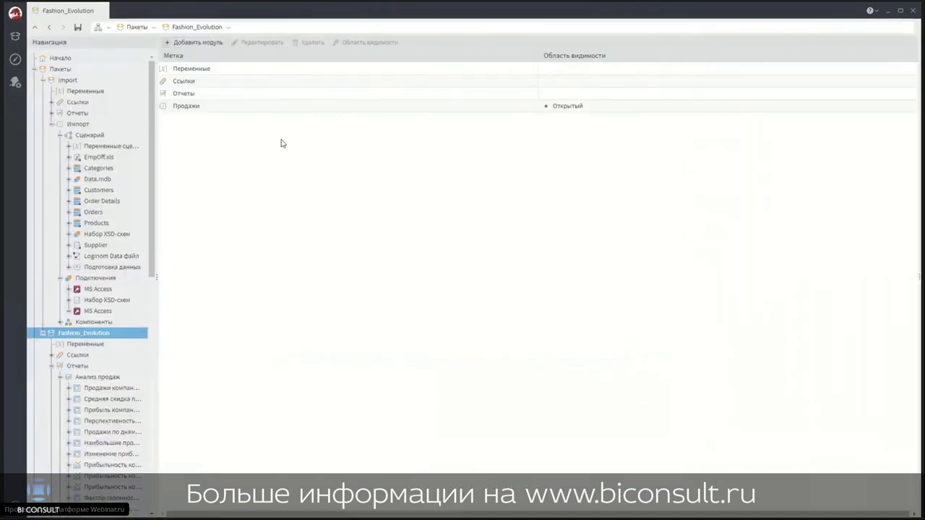
double_click(190, 106)
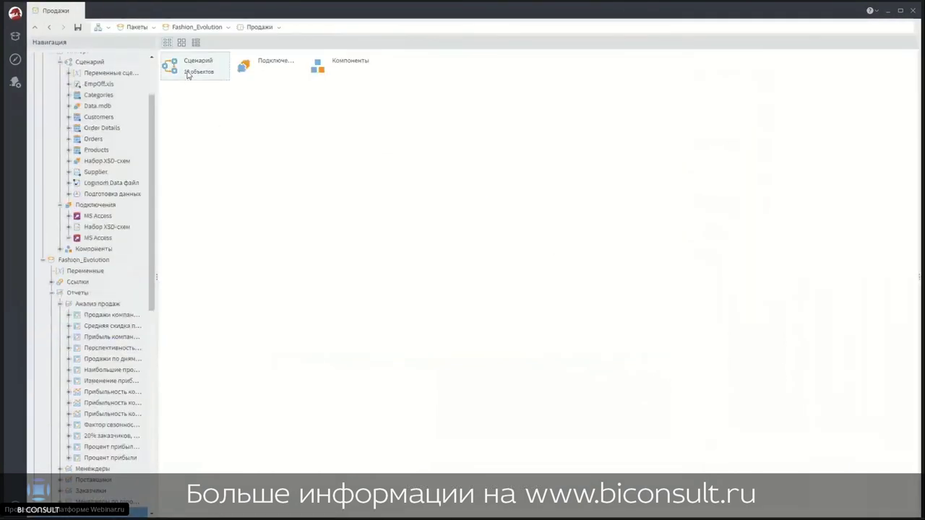
left_click(199, 66)
double_click(199, 65)
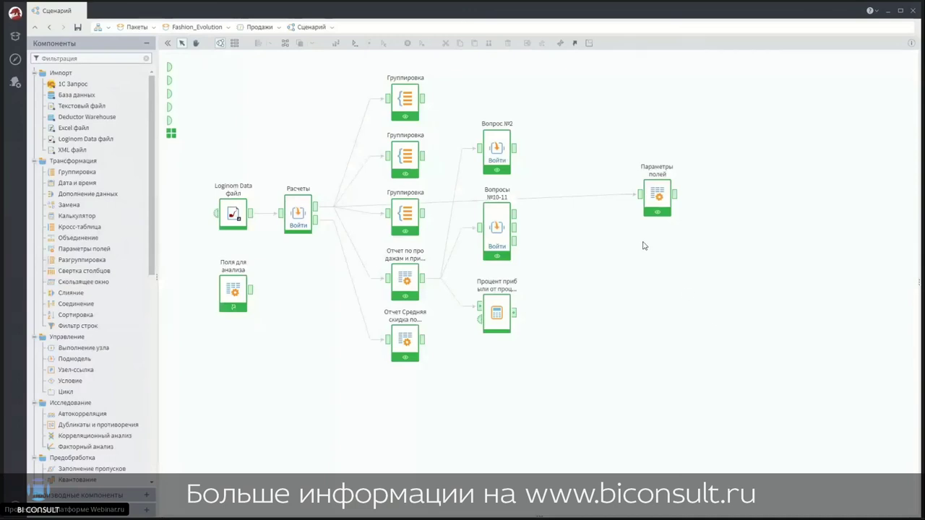
Step: View the existing cube of the Параметры полей node with its area chart, and return to the node's visualizers
left_click(658, 213)
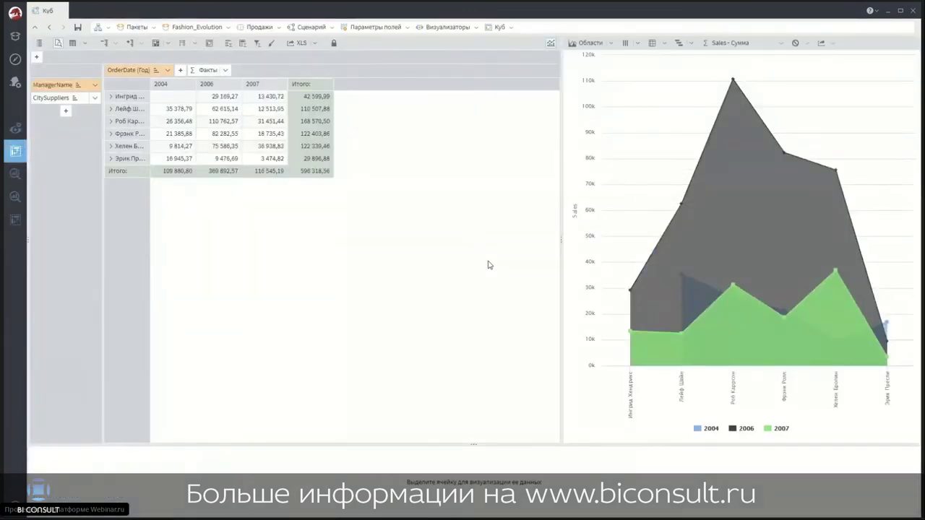
mouse_move(644, 183)
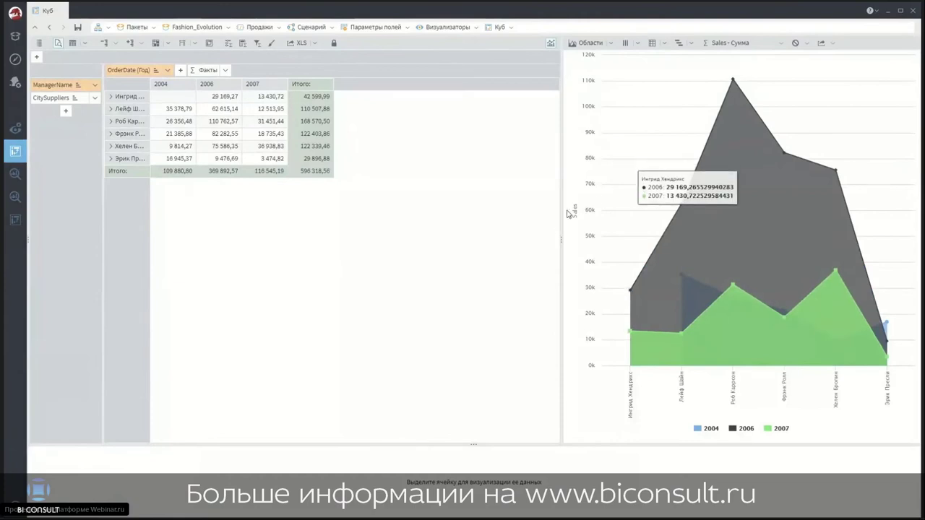
left_click(449, 28)
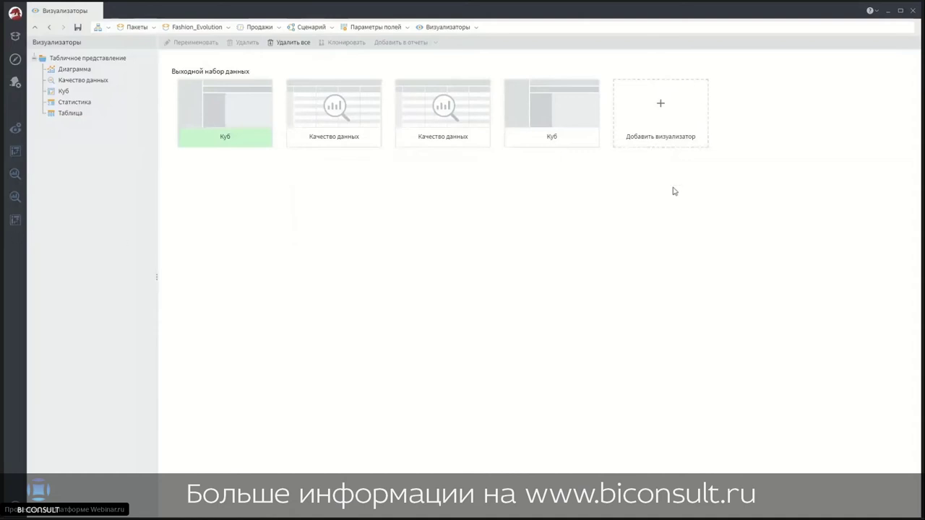
Step: Add a new Куб visualizer to the output data set of Параметры полей and open it
left_click(64, 91)
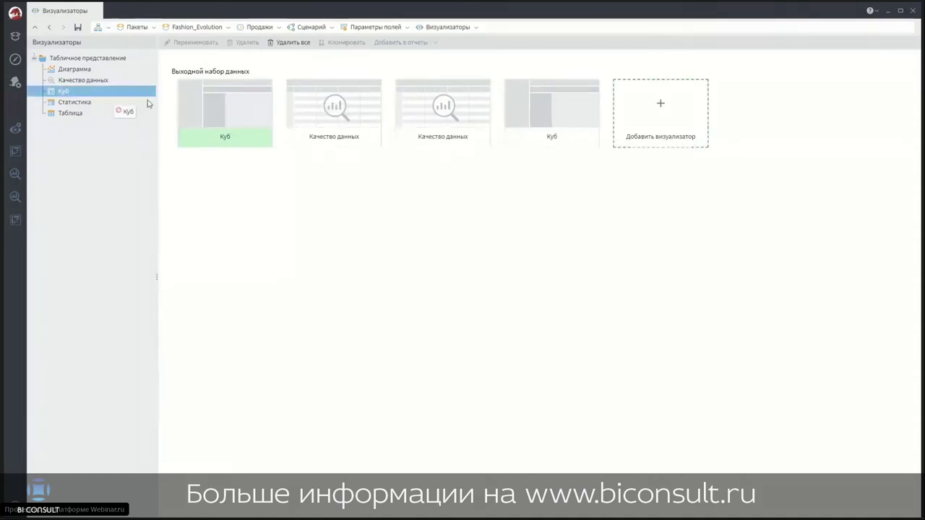
left_click(616, 123)
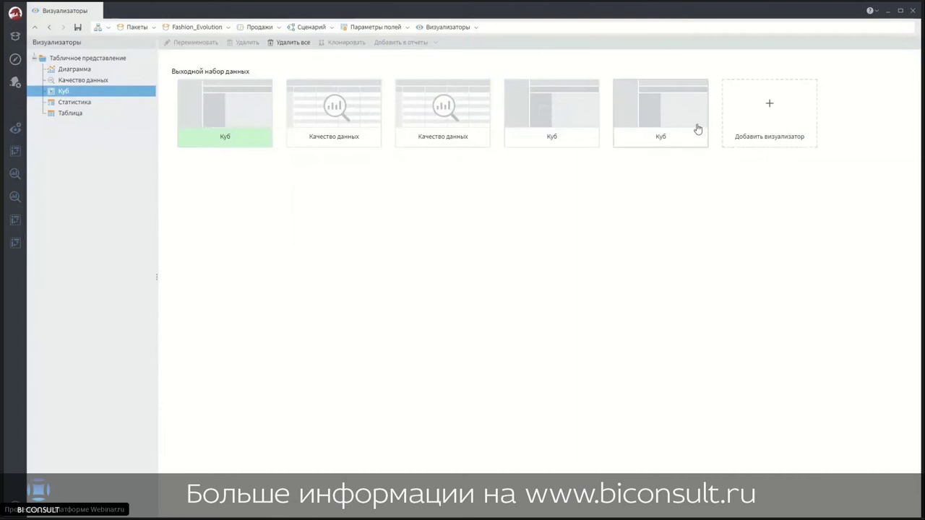
mouse_move(661, 113)
left_click(667, 143)
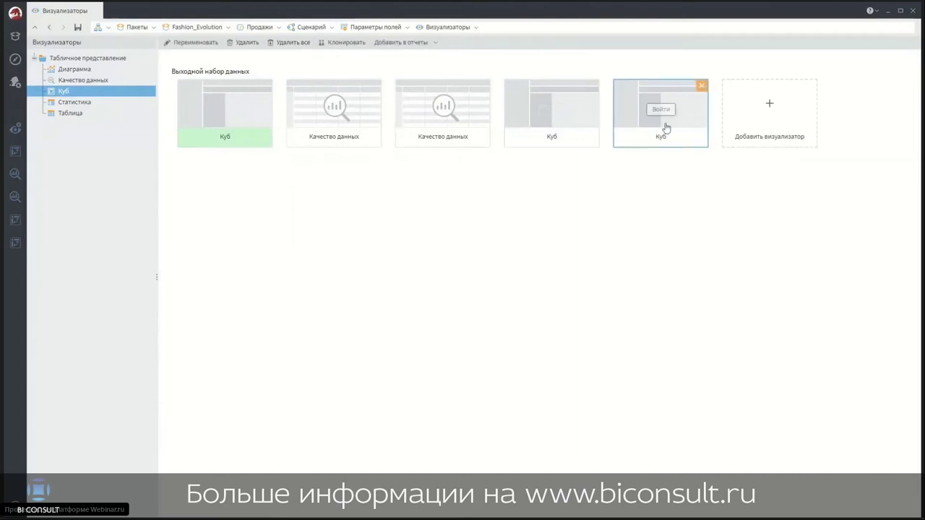
left_click(660, 110)
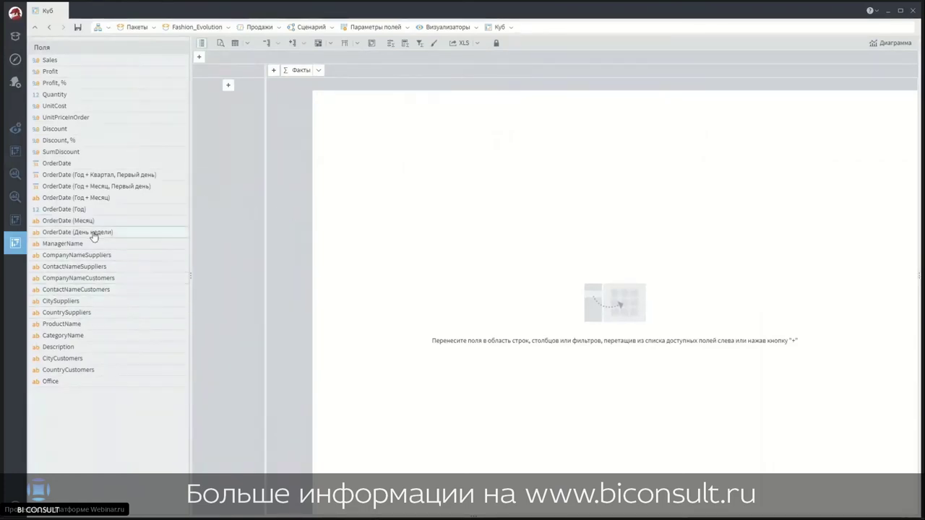
Step: Place ManagerName and CountrySuppliers in the cube's rows and OrderDate (Год) in its columns
left_click_drag(94, 243, 231, 99)
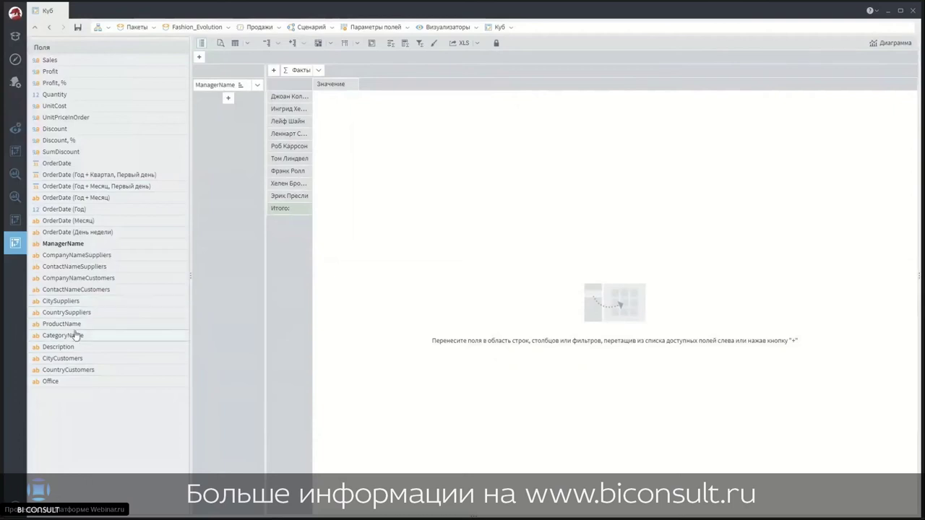
left_click_drag(73, 313, 234, 155)
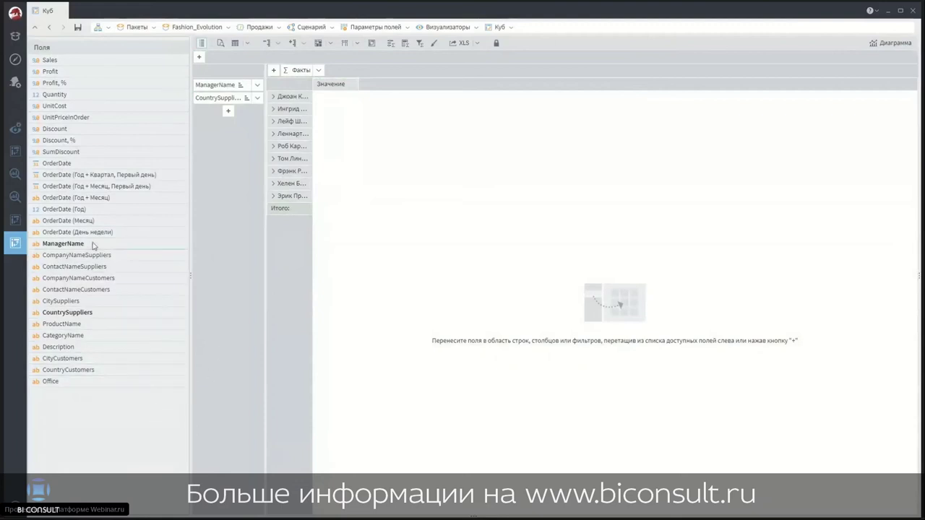
left_click_drag(59, 211, 288, 73)
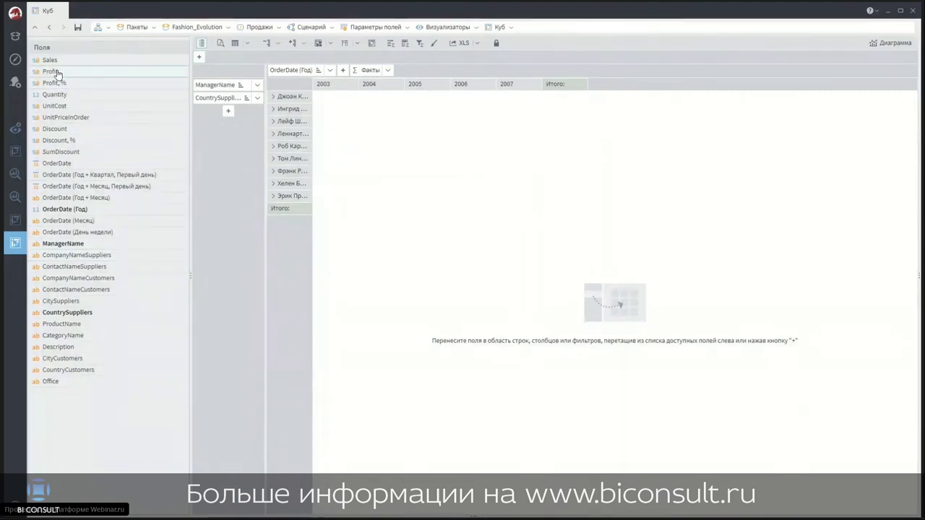
Step: Add Profit as a fact aggregated by Сумма, and show a widened chart beside the cross table
left_click_drag(57, 74, 591, 306)
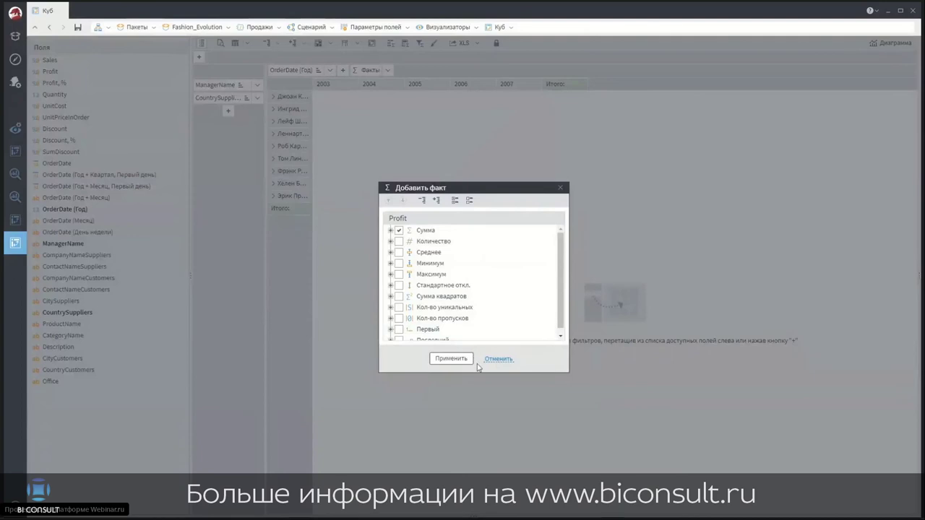
scroll(497, 297, "down", 1)
scroll(498, 319, "up", 1)
left_click(461, 358)
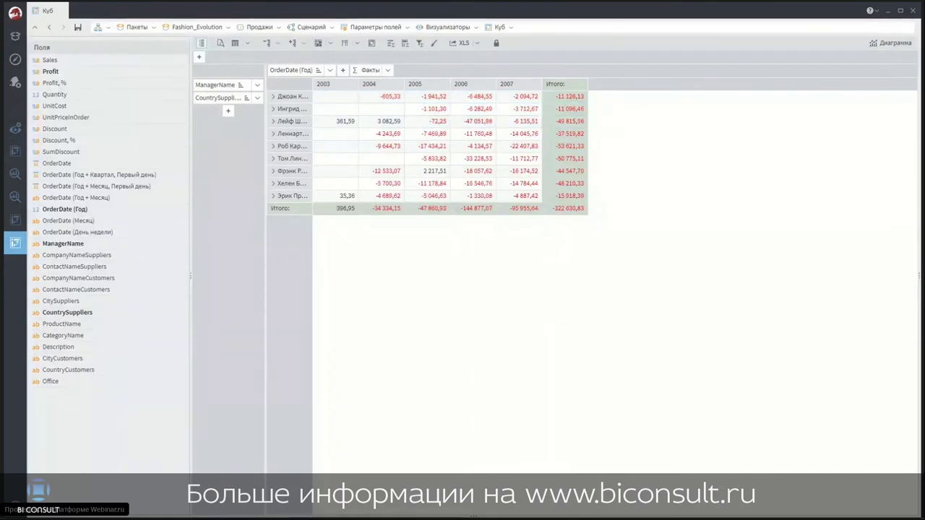
left_click(881, 45)
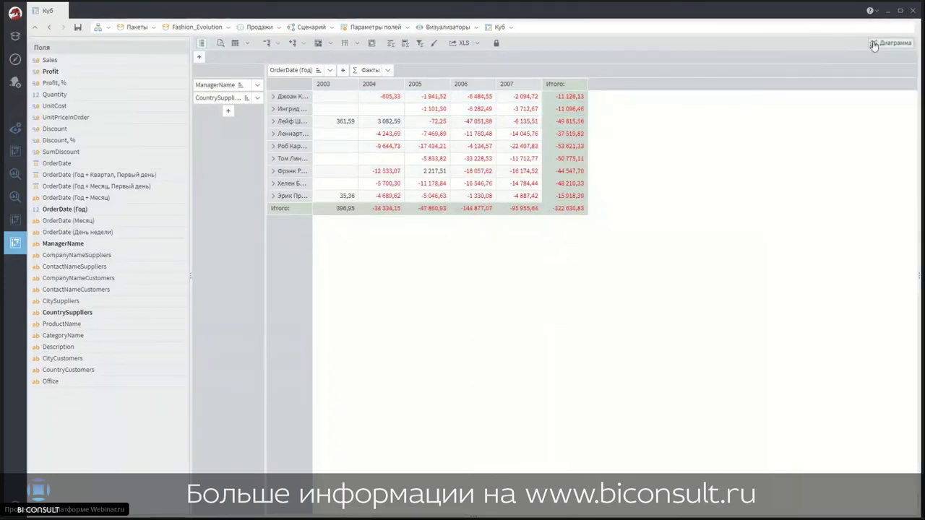
left_click_drag(776, 282, 706, 284)
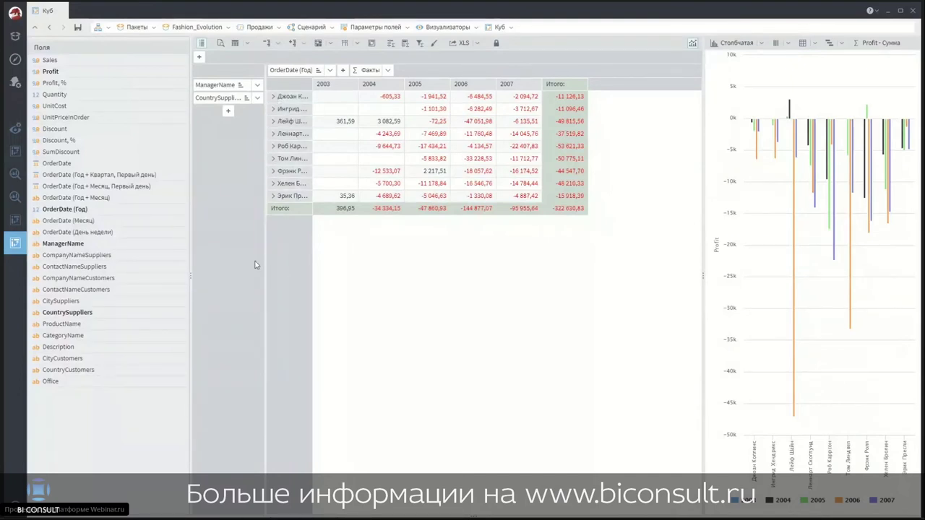
Step: Expand the first manager, move CountrySuppliers above ManagerName in the rows, and expand Австралия
left_click(273, 97)
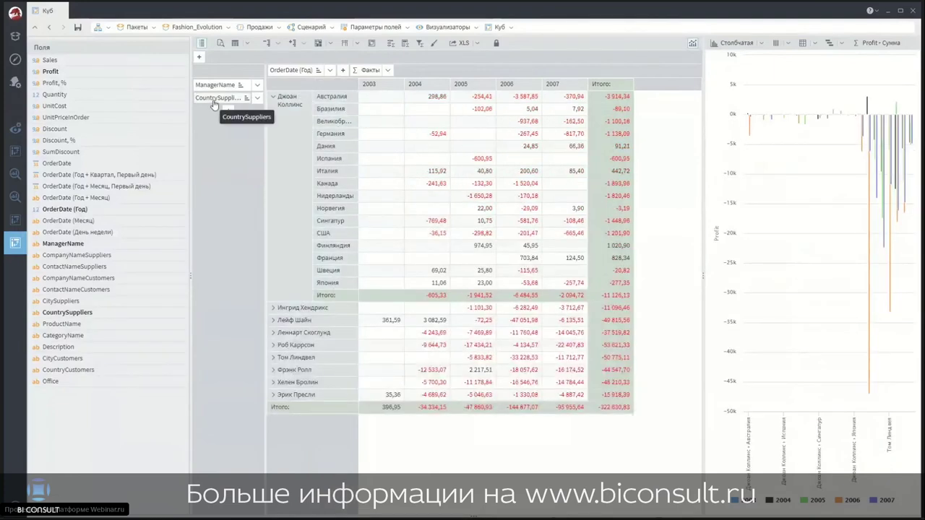
left_click_drag(213, 107, 222, 89)
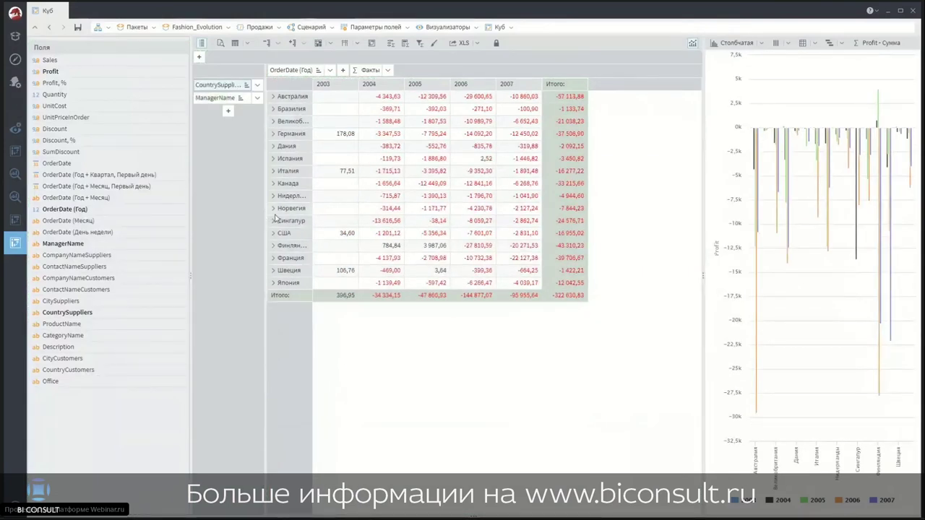
left_click(274, 97)
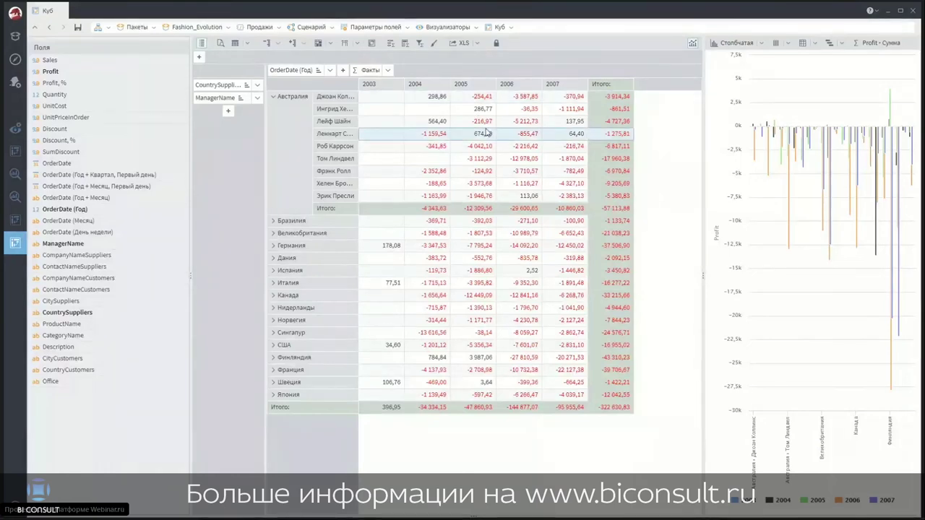
Step: Calculate statistics for all fields in the first Качество данных visualizer, and examine the problem types of Quantity and UnitPriceInOrder
left_click(444, 26)
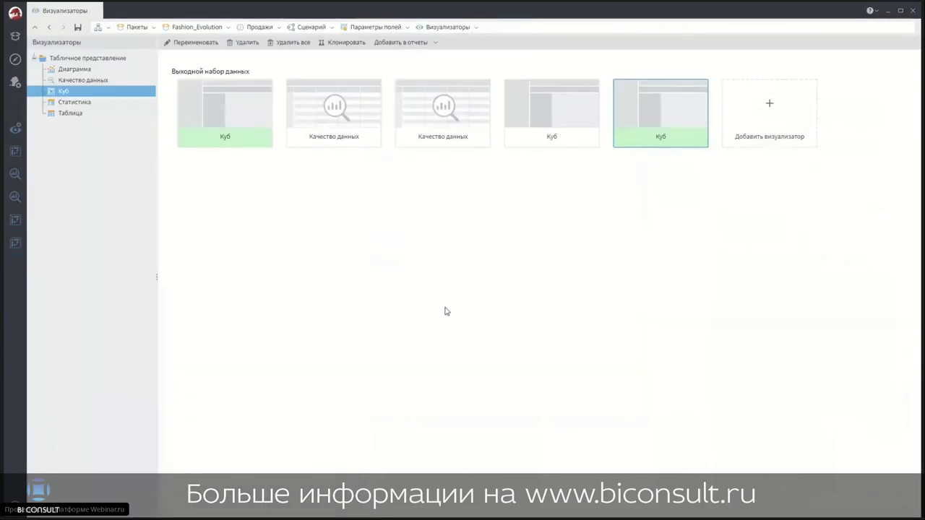
mouse_move(338, 114)
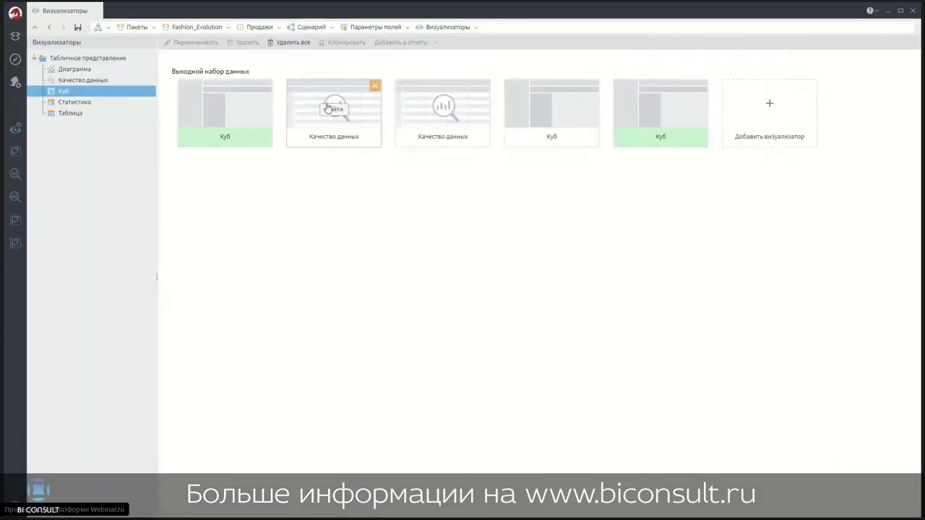
left_click(333, 110)
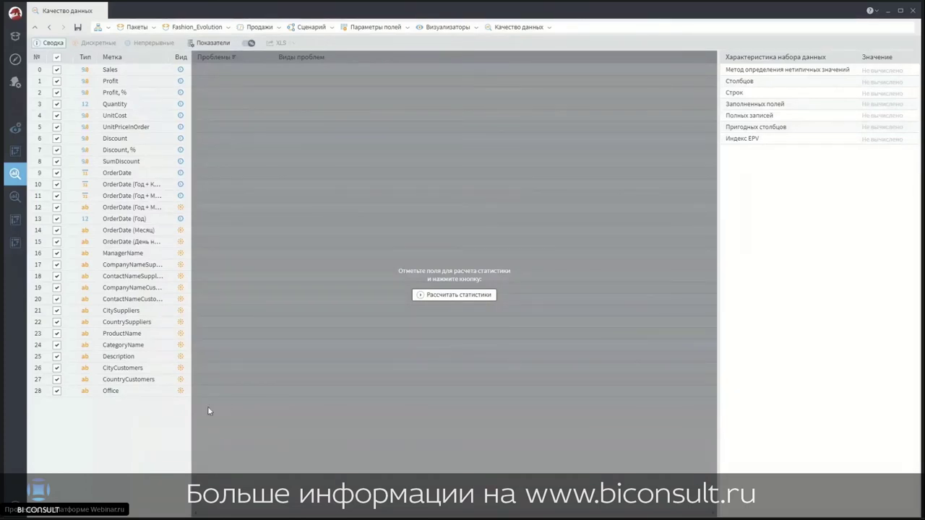
left_click(462, 296)
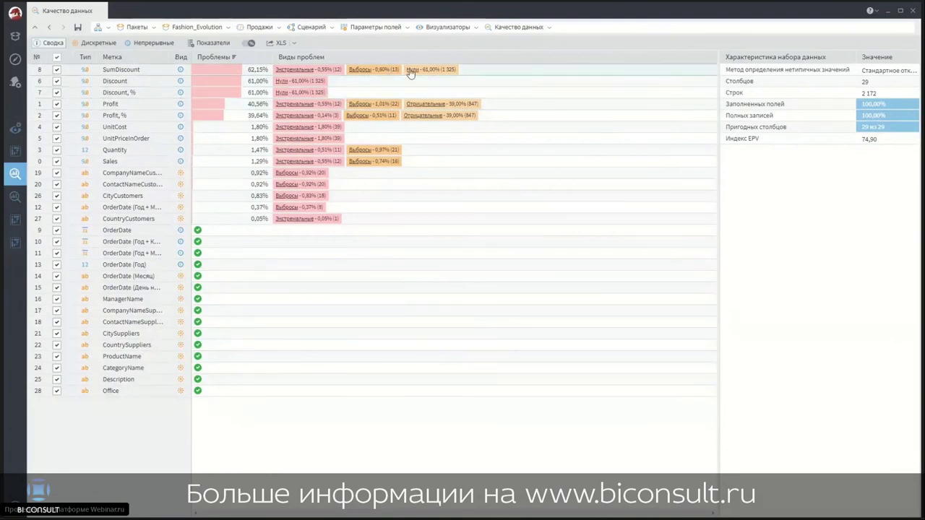
left_click(316, 153)
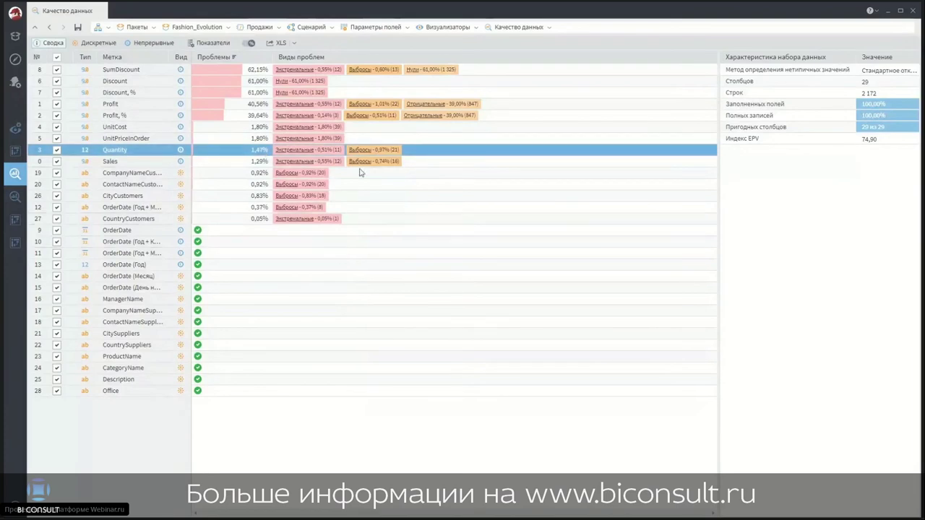
left_click(289, 138)
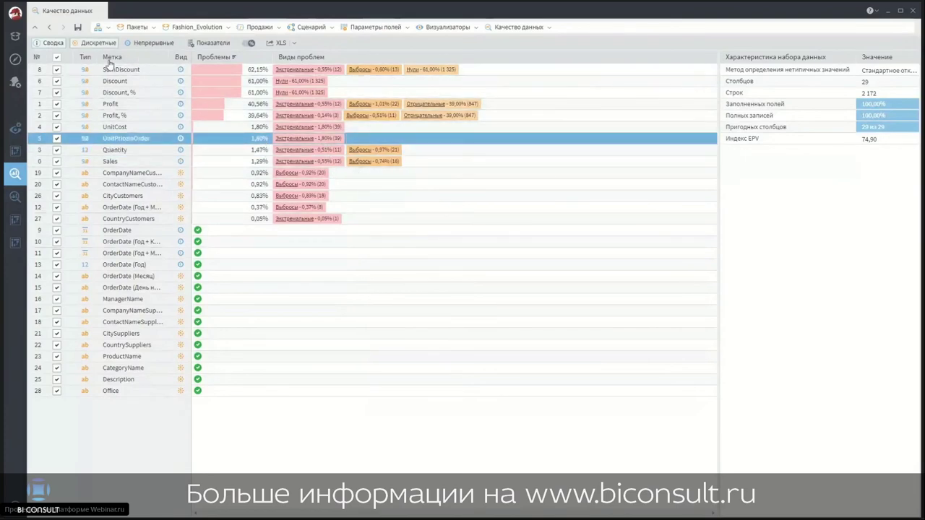
Step: Sort the discrete fields by Выбросы in ascending order and show the outlier records of OrderDate (Год + Месяц) in an enlarged detail table
left_click(87, 44)
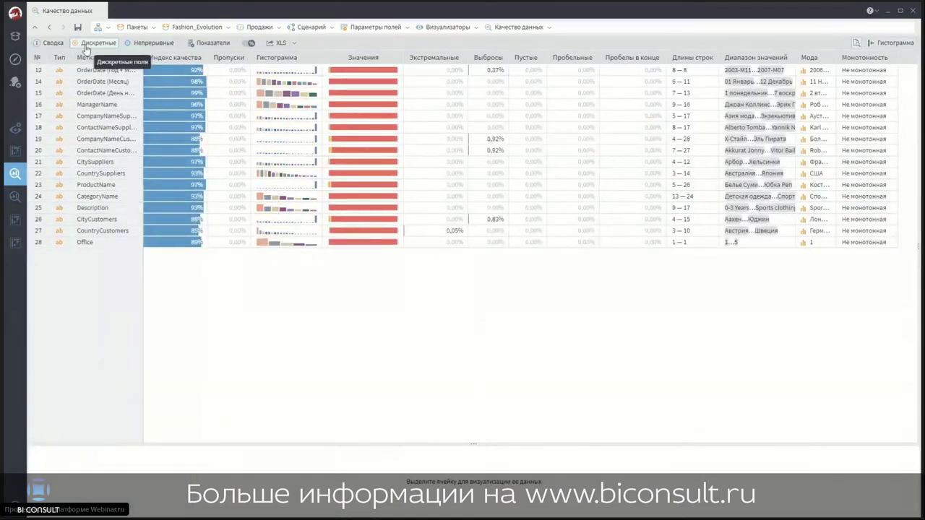
left_click(502, 59)
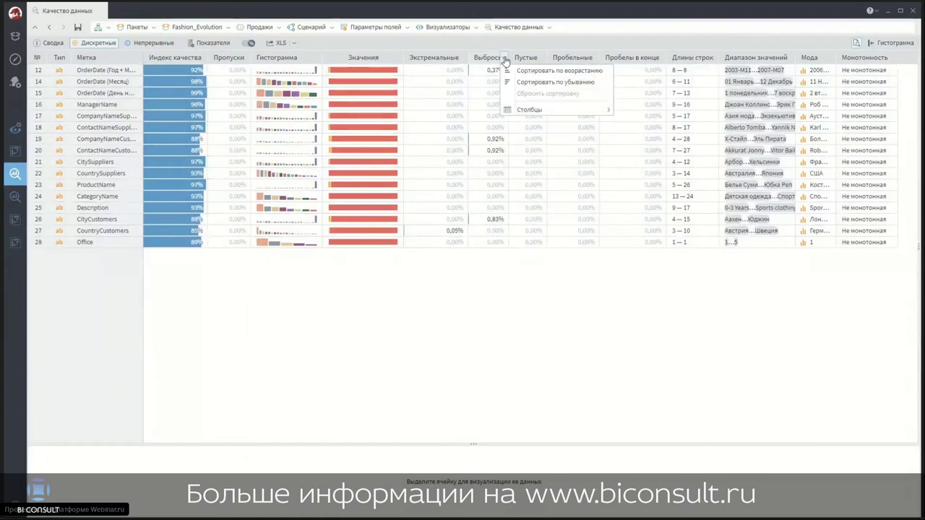
left_click(539, 72)
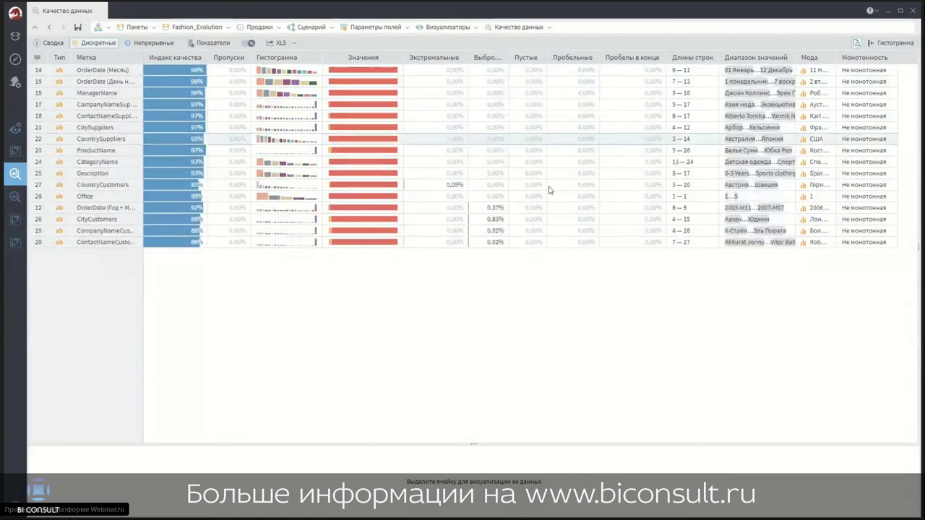
left_click(486, 209)
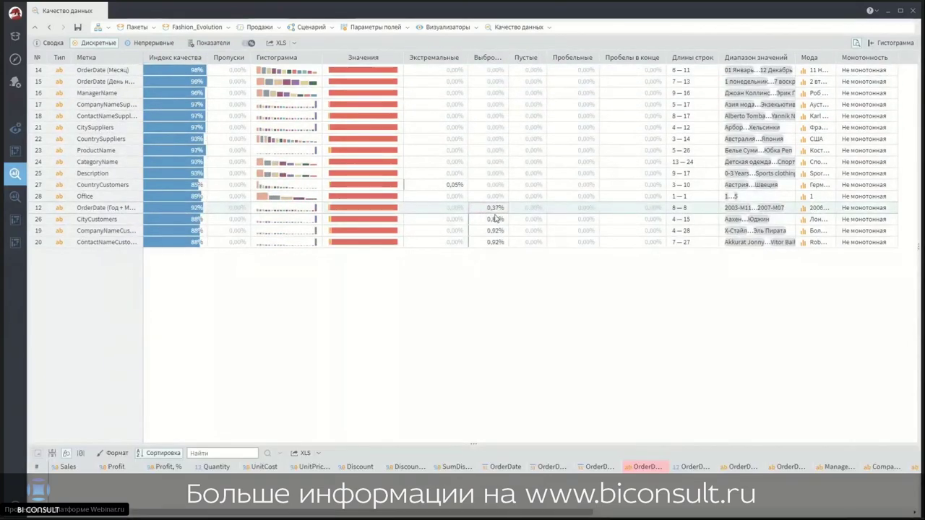
left_click(476, 450)
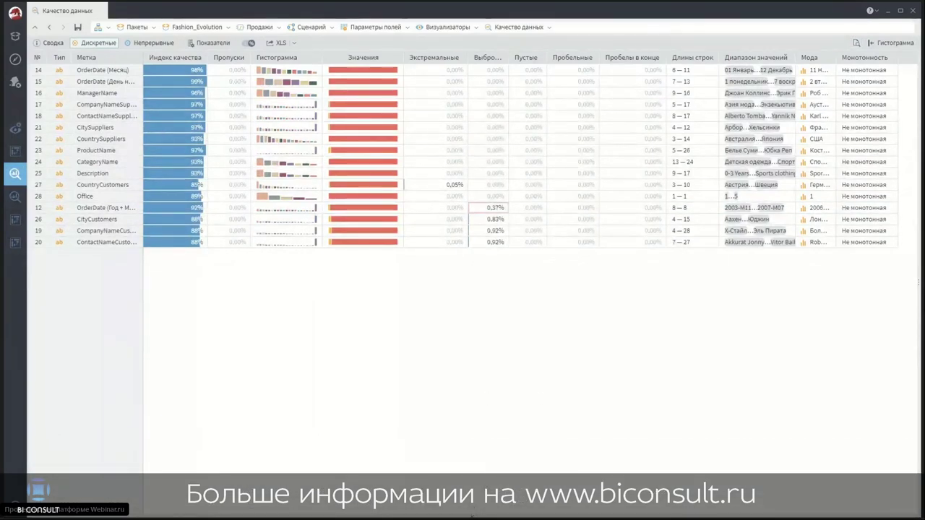
left_click(471, 518)
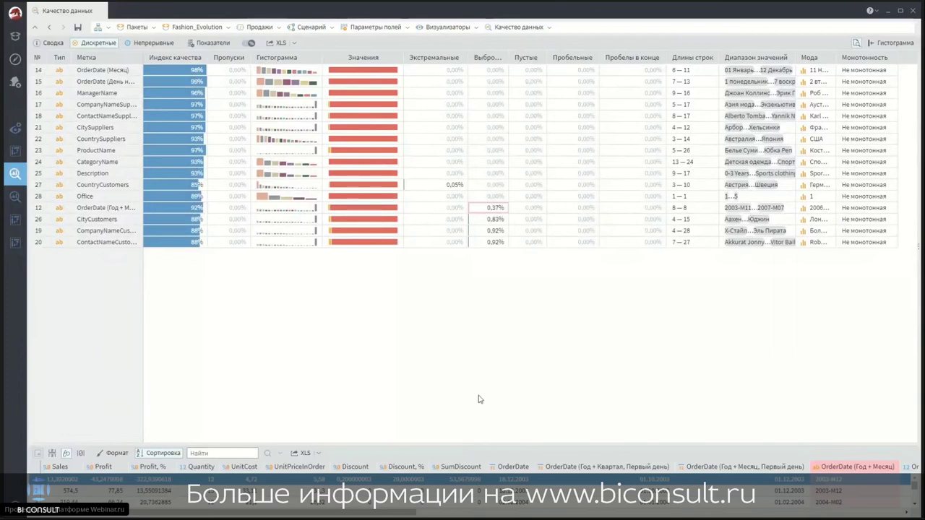
left_click_drag(477, 444, 479, 355)
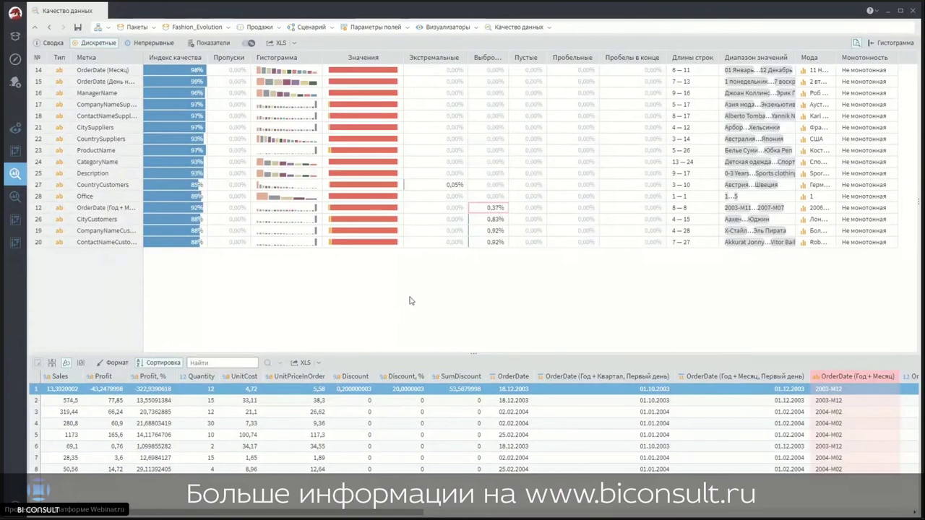
Step: Sort the discrete fields by Выбросы in descending order
left_click(504, 58)
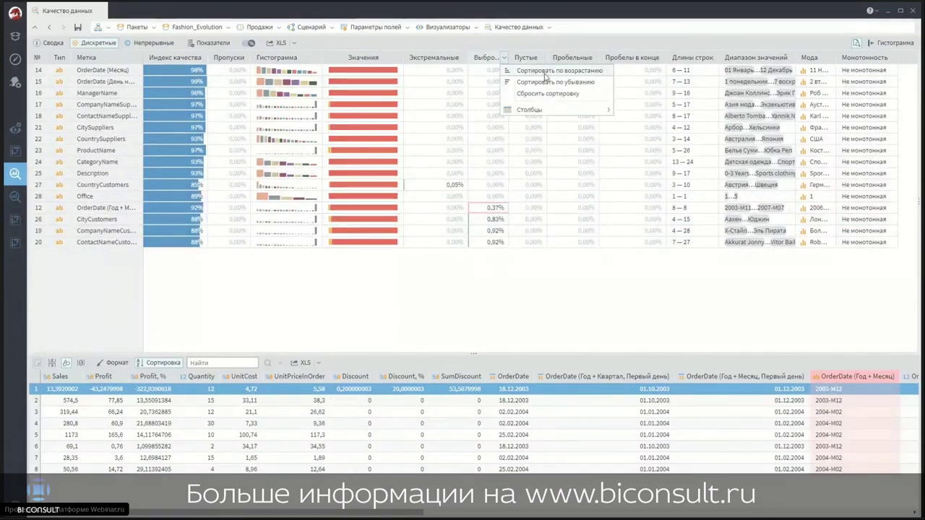
left_click(545, 77)
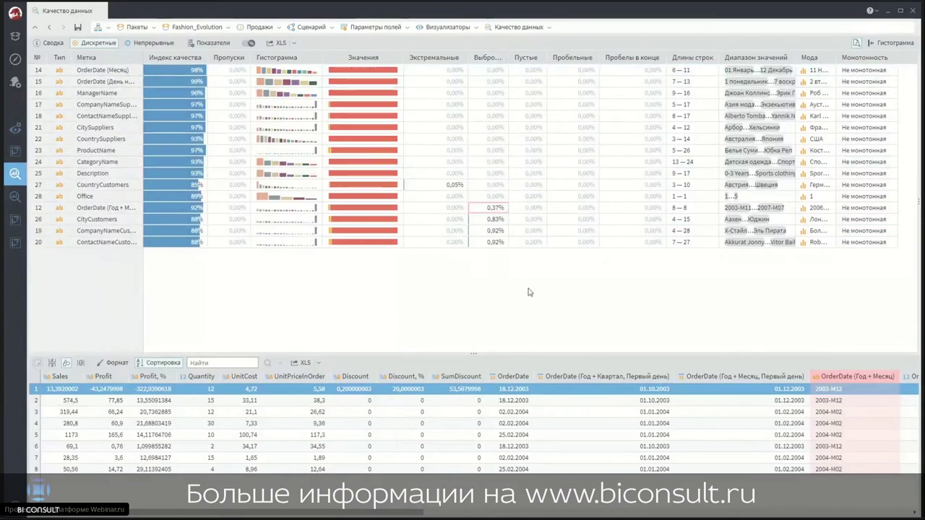
left_click(504, 58)
left_click(538, 70)
left_click(504, 57)
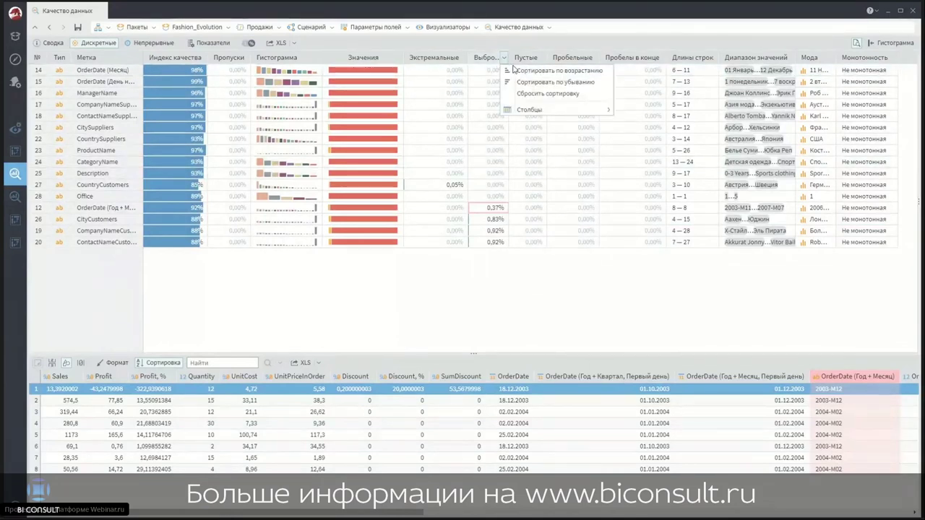
left_click(540, 81)
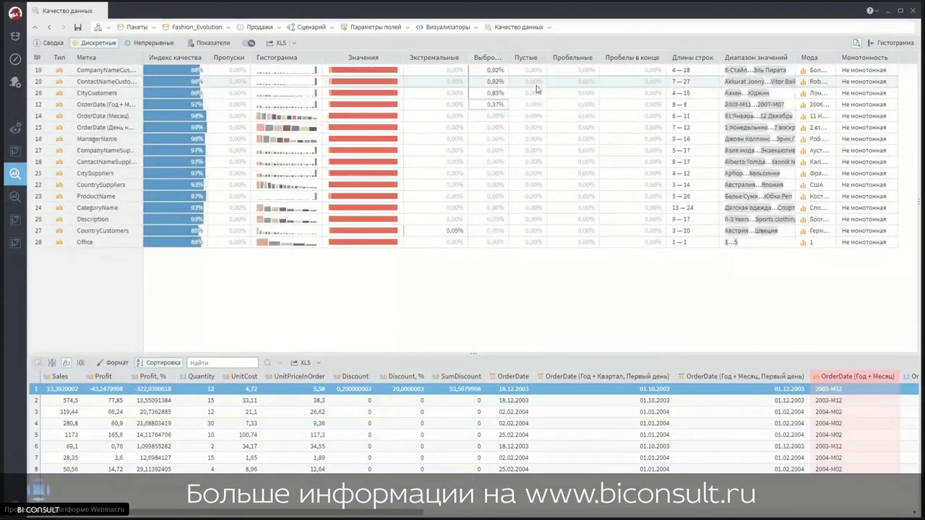
Step: Show the outlier records of CompanyNameCustomers and examine the value histograms of ContactNameCustomers and OrderDate (Месяц)
left_click(485, 72)
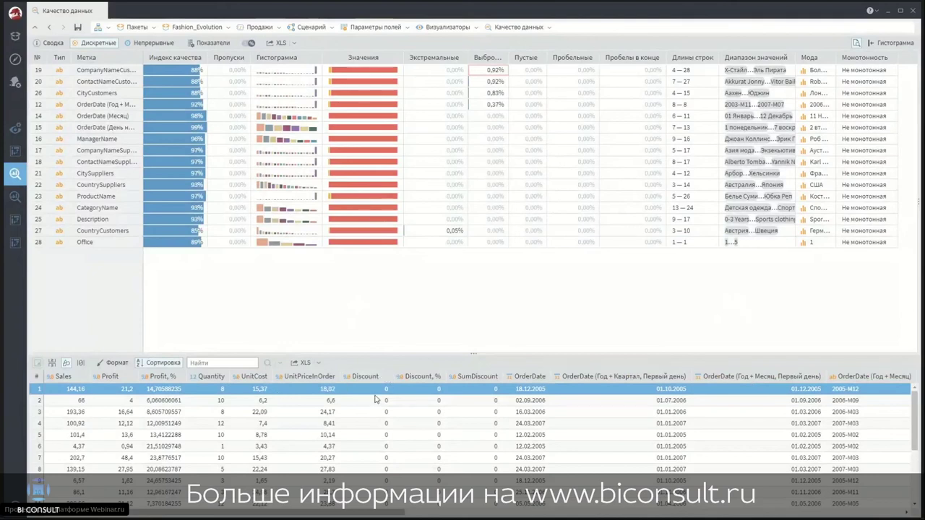
left_click(389, 377)
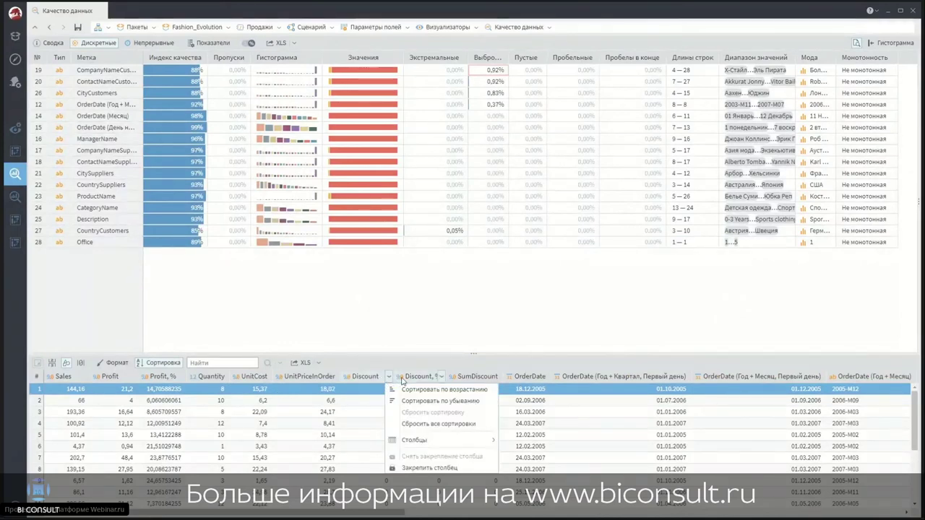
left_click(367, 326)
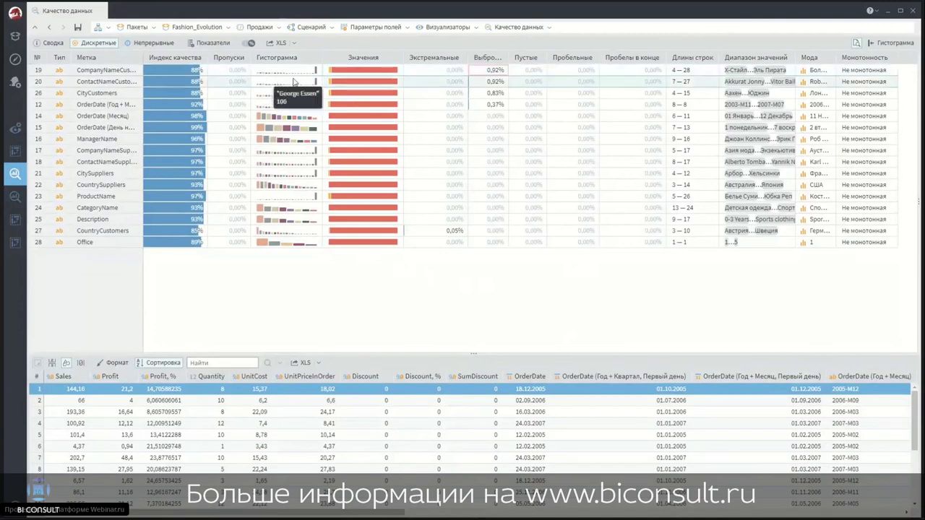
mouse_move(316, 74)
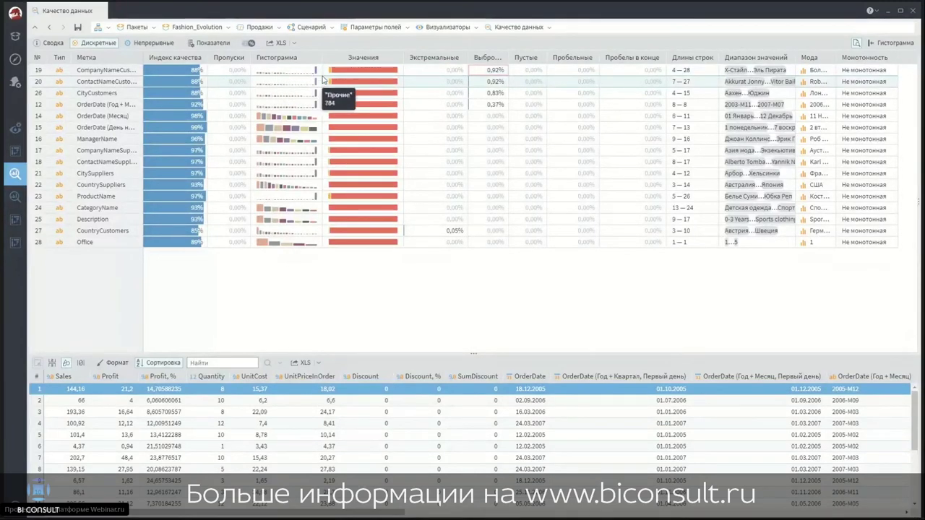
mouse_move(264, 117)
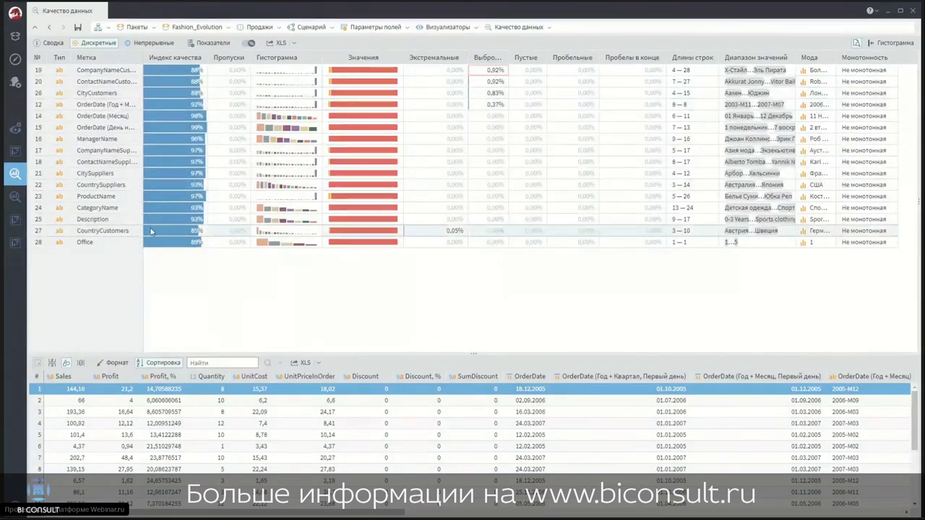
Step: Show the continuous fields' quality indicators, widen the Выбросы column and list the outlier records of Profit
left_click(153, 45)
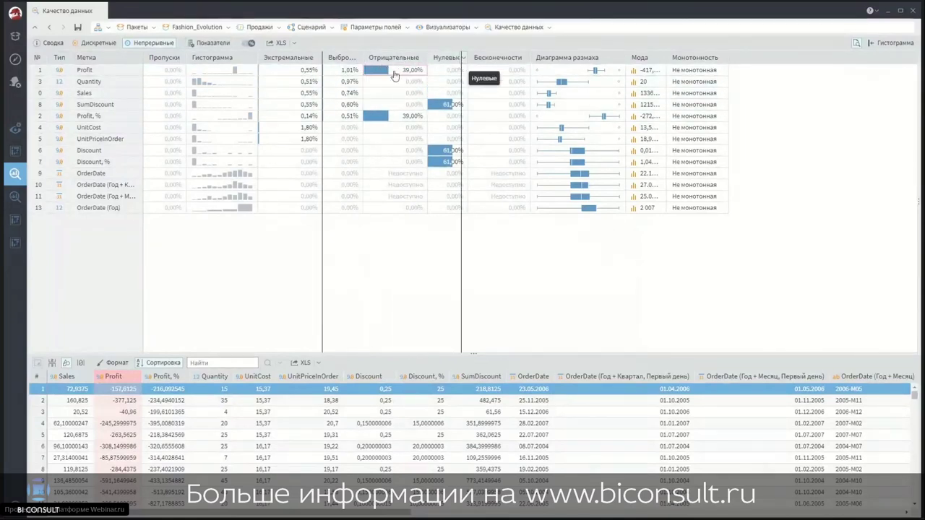
left_click_drag(363, 70, 415, 92)
left_click(447, 73)
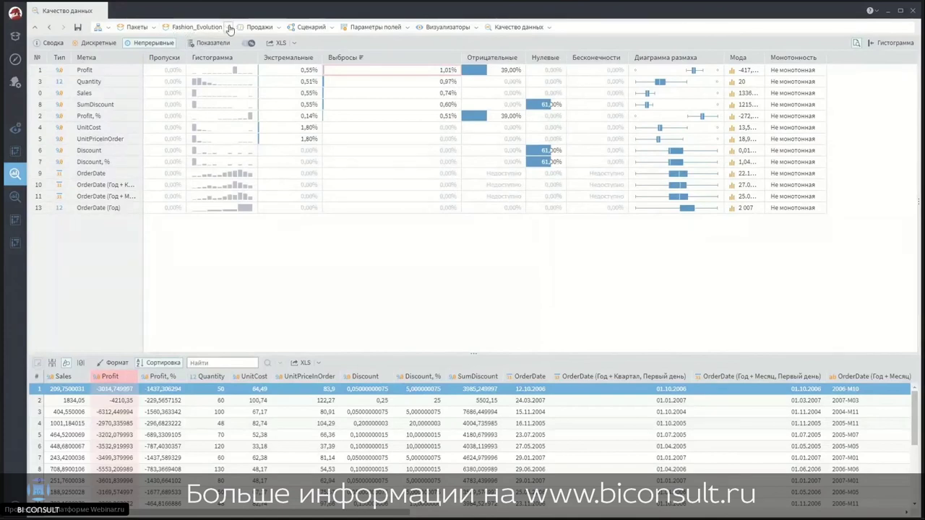
Step: Open the Менеджеры по городам report group in the reports of the Fashion_Evolution package
left_click(187, 43)
left_click(189, 28)
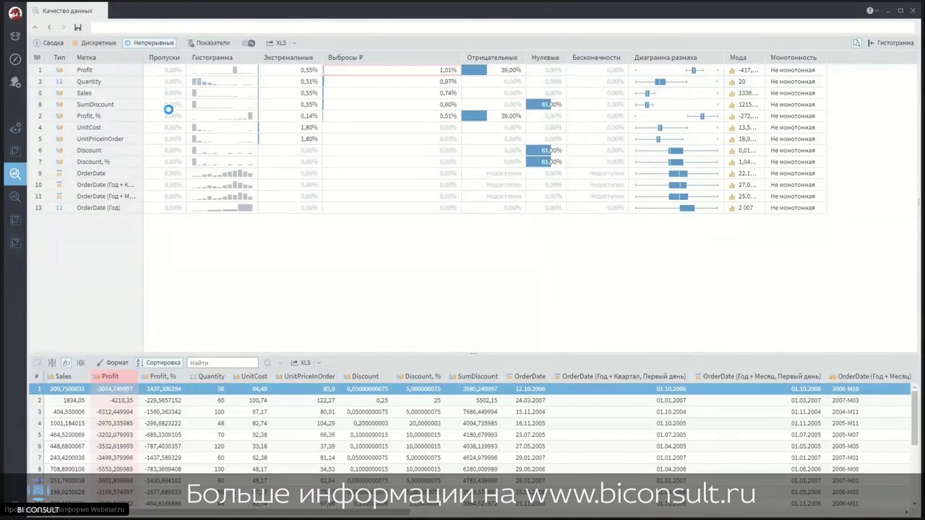
double_click(231, 93)
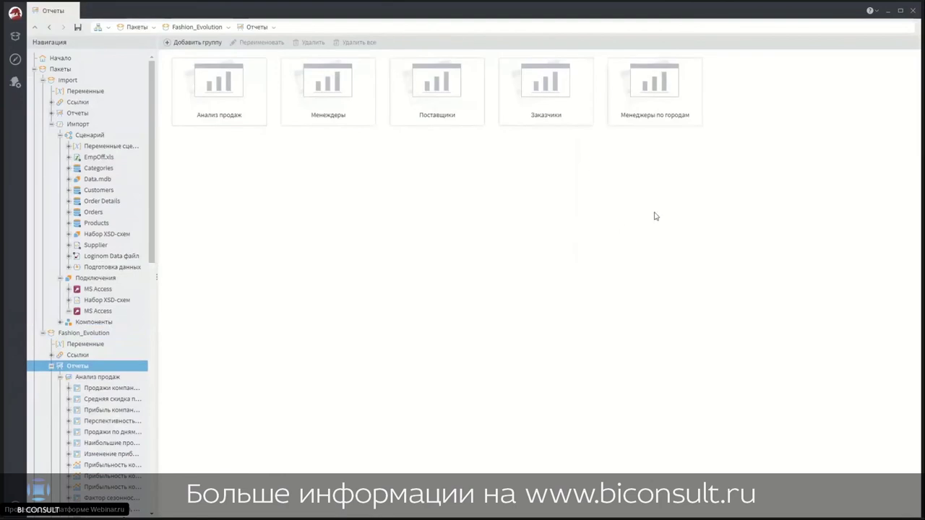
left_click(655, 92)
left_click(655, 91)
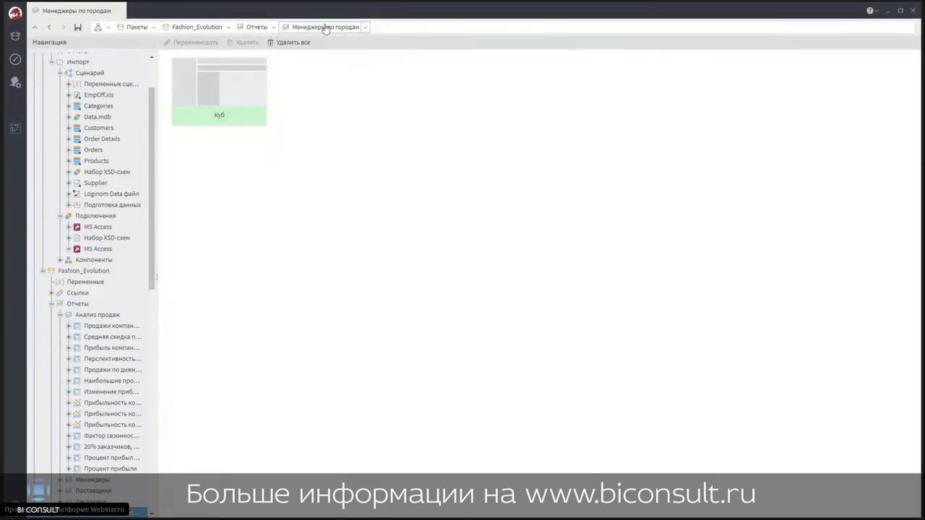
Step: Switch to the Анализ продаж report group
left_click(274, 29)
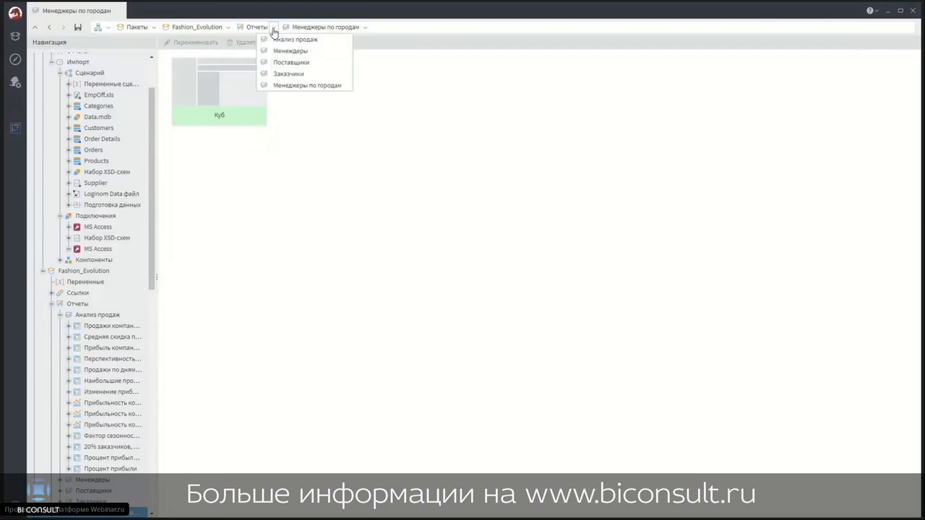
left_click(274, 29)
left_click(276, 29)
left_click(276, 30)
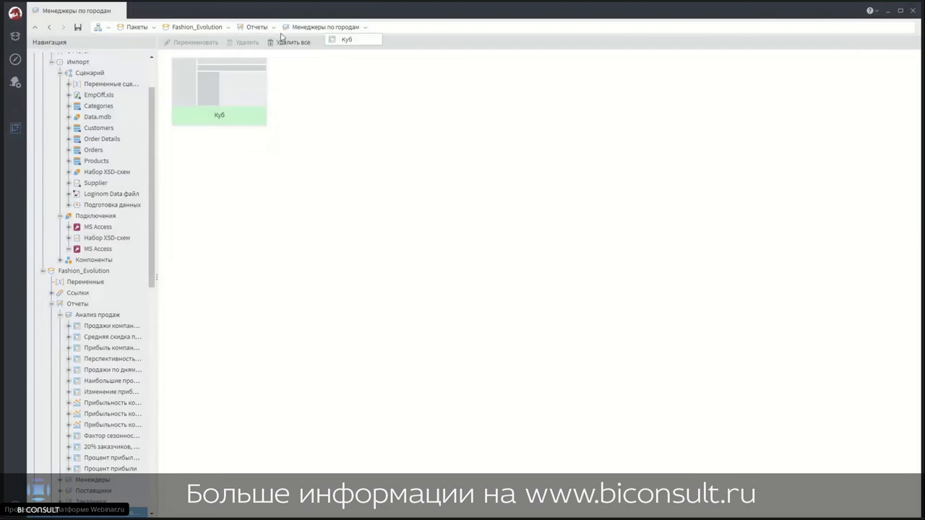
left_click(277, 30)
left_click(273, 41)
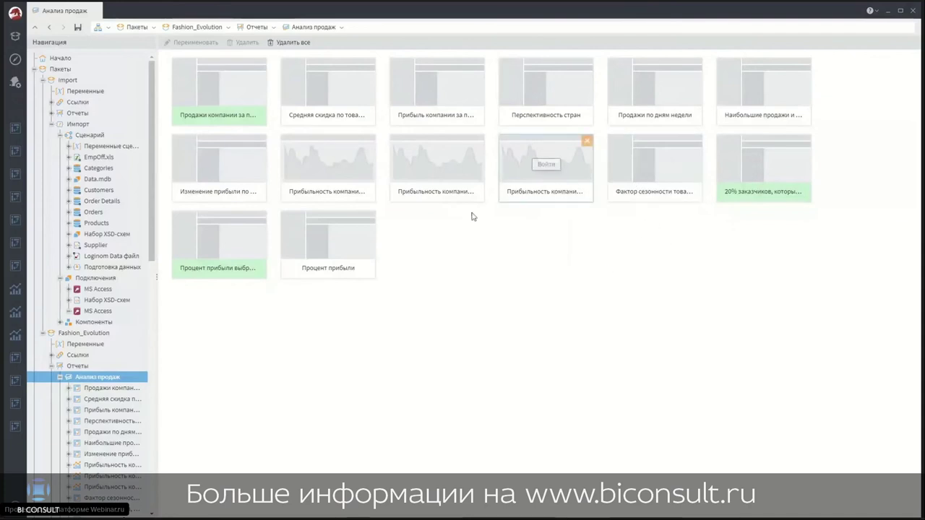
Step: Open the Фактор сезонности товаров report, widen its chart and change the chart type to Сплайны
double_click(654, 163)
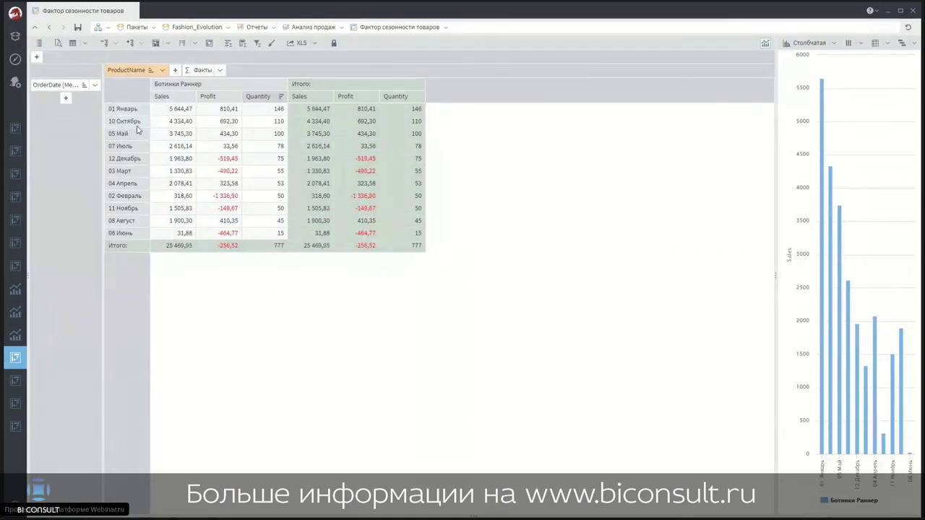
left_click(174, 109)
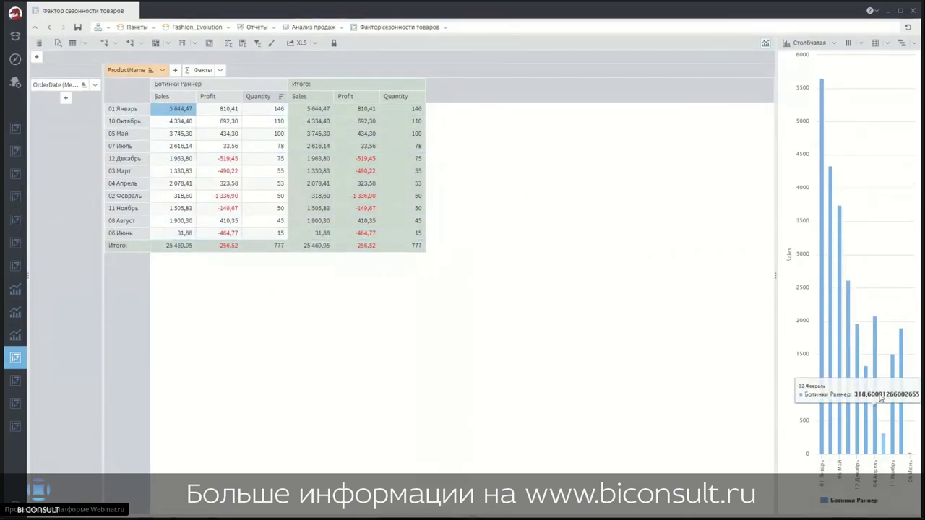
left_click_drag(778, 282, 679, 280)
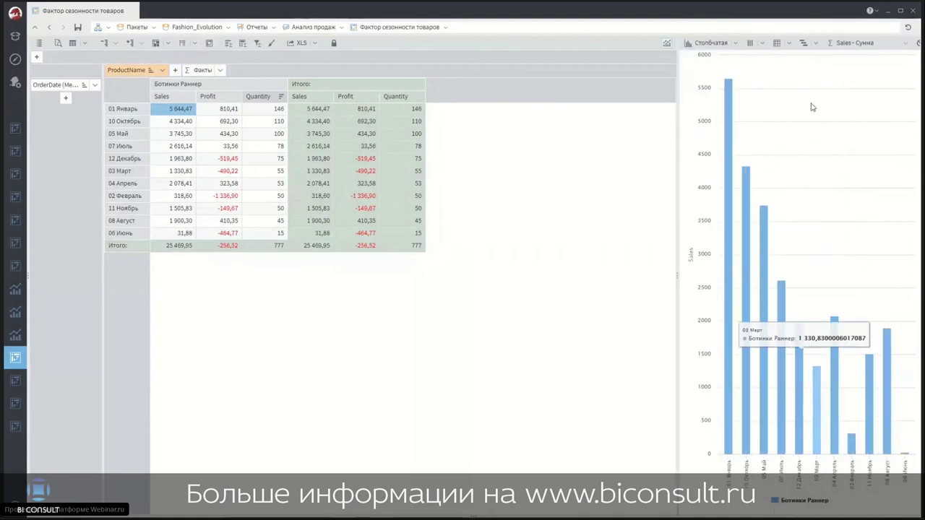
left_click(734, 44)
left_click(714, 77)
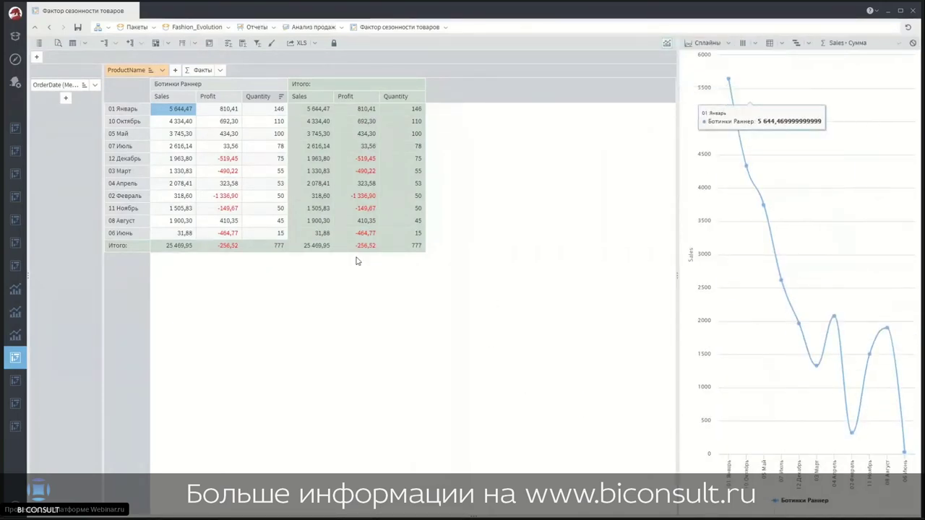
Step: Open the Прибыльность компании по годам chart, zoom in on the middle bars and zoom back out to all years
left_click(305, 28)
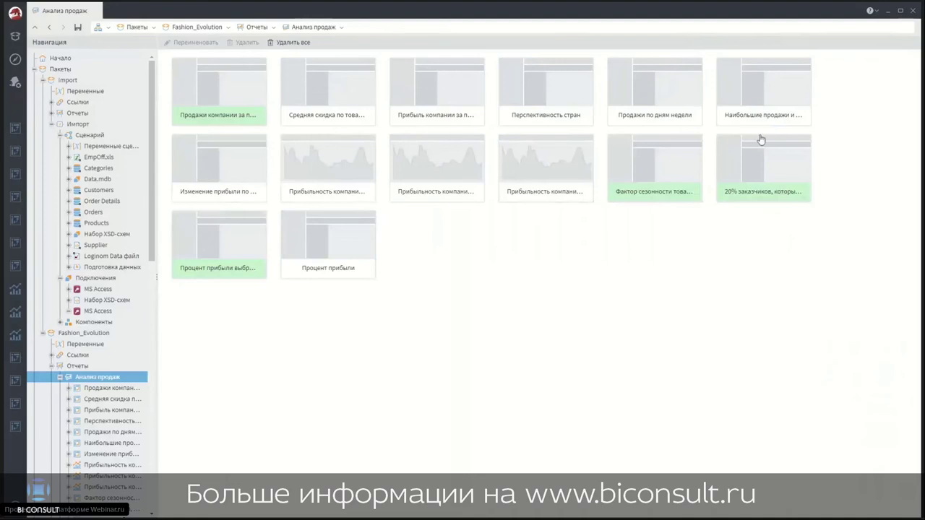
left_click(437, 164)
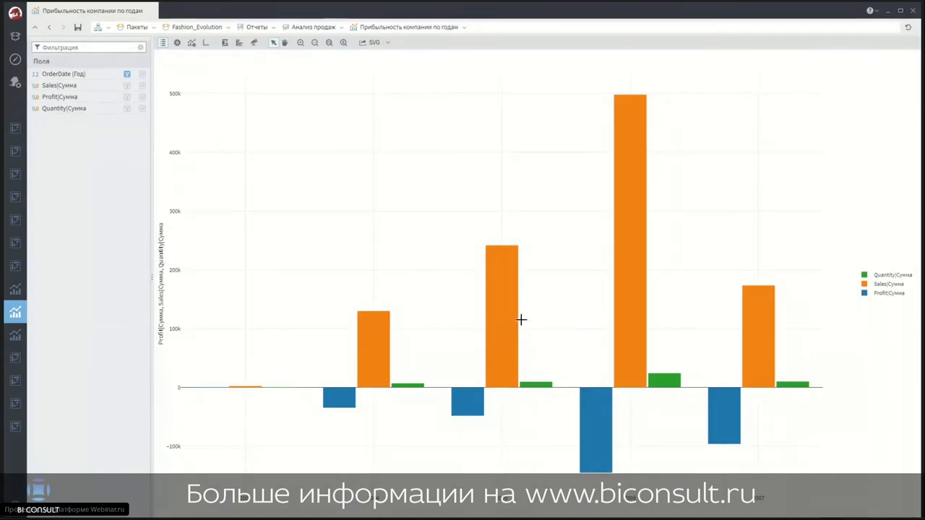
left_click_drag(457, 247, 585, 355)
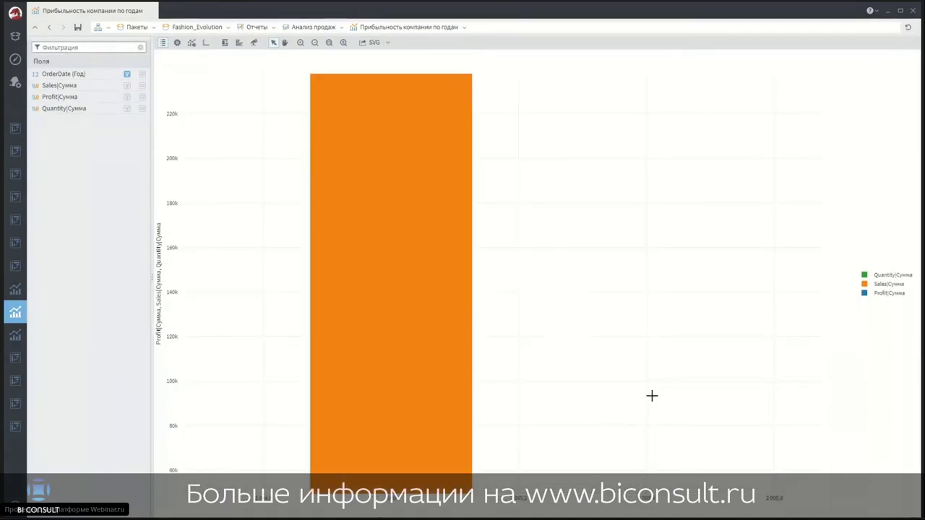
left_click(315, 42)
left_click(316, 43)
left_click(316, 42)
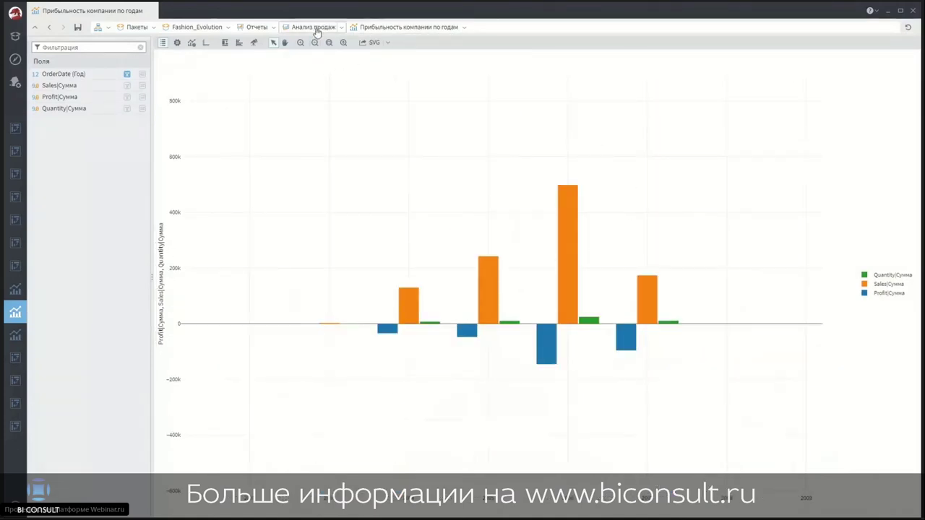
Step: Look through the reports from Прибыльность компании по месяцам to 20% заказчиков, которые приносят 80 % прибыли
left_click(15, 336)
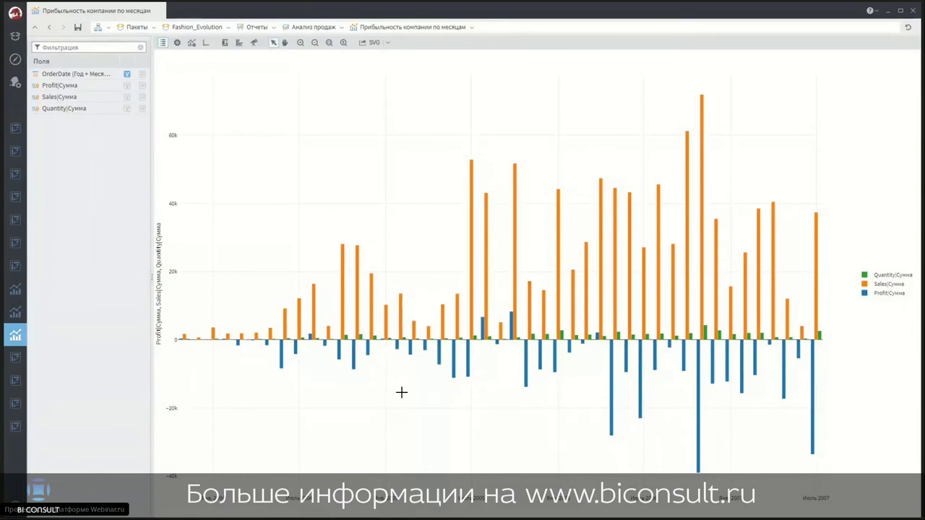
left_click(15, 358)
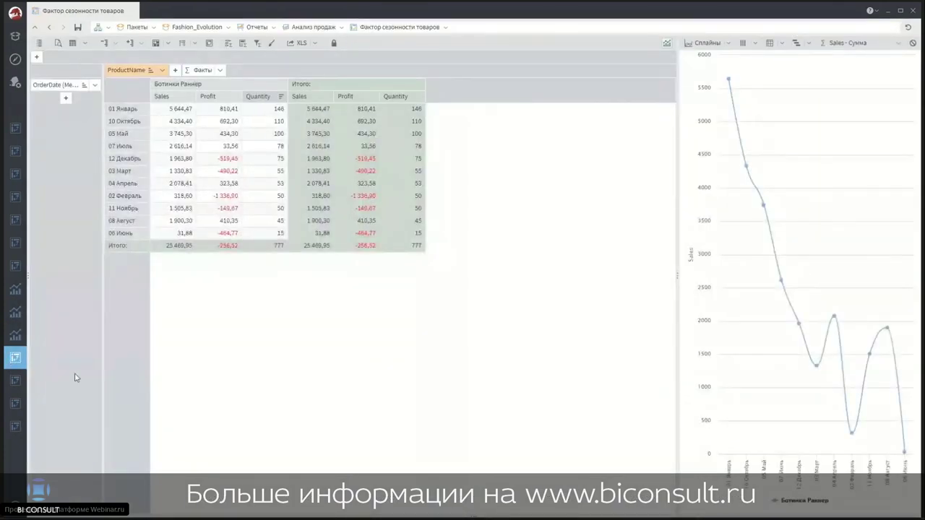
left_click(15, 381)
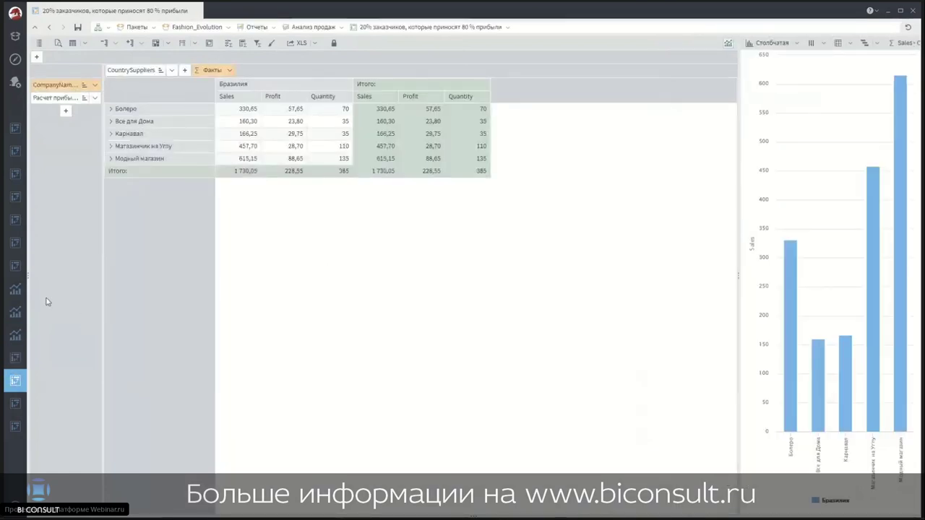
Step: Look back through the reports Изменение прибыли по конкретным товарам, Продажи по дням недели, Перспективность стран and Прибыль компании за период
left_click(16, 266)
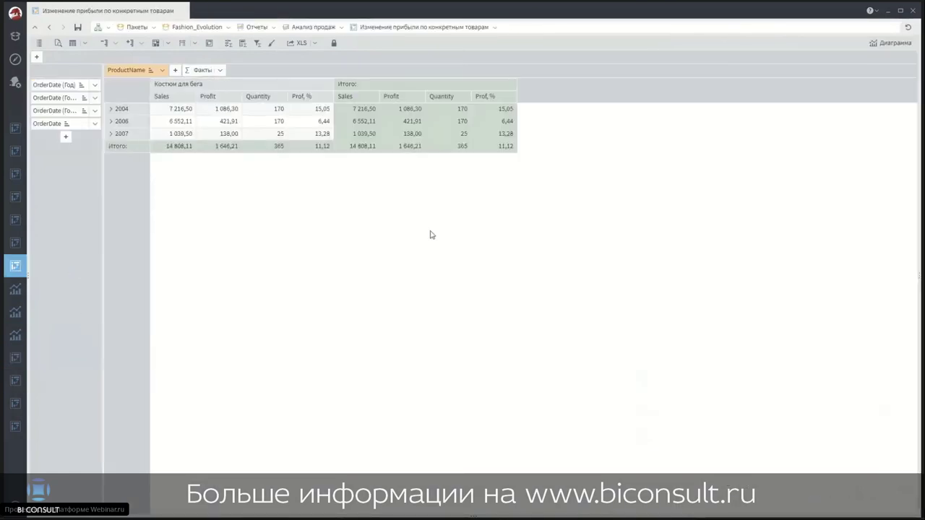
left_click(15, 219)
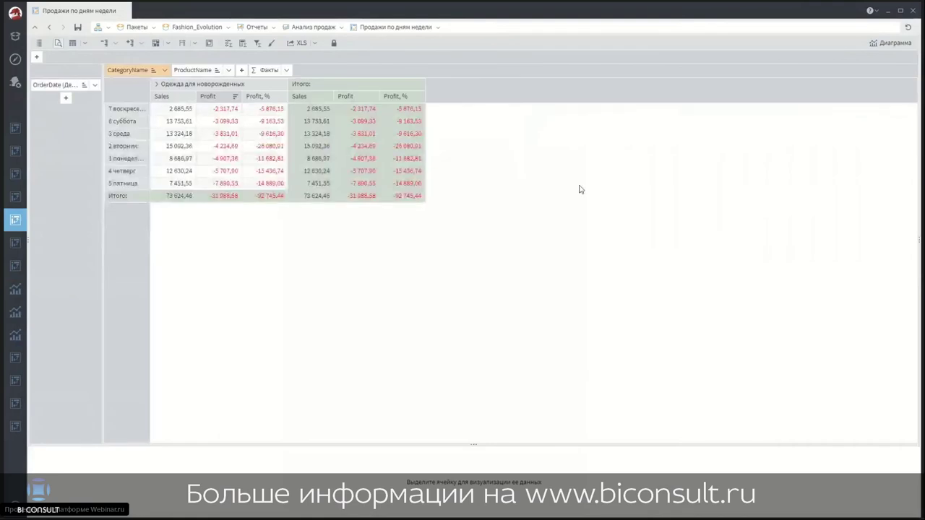
left_click(15, 198)
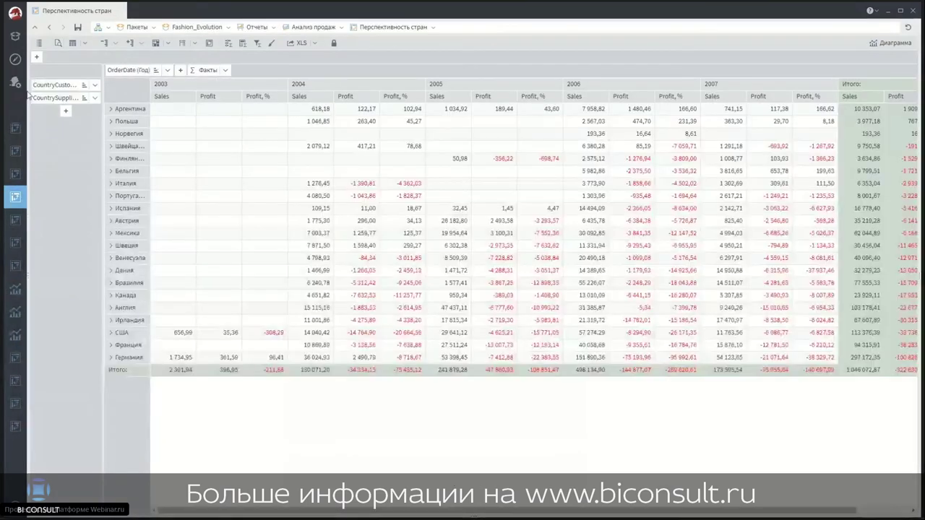
left_click(17, 177)
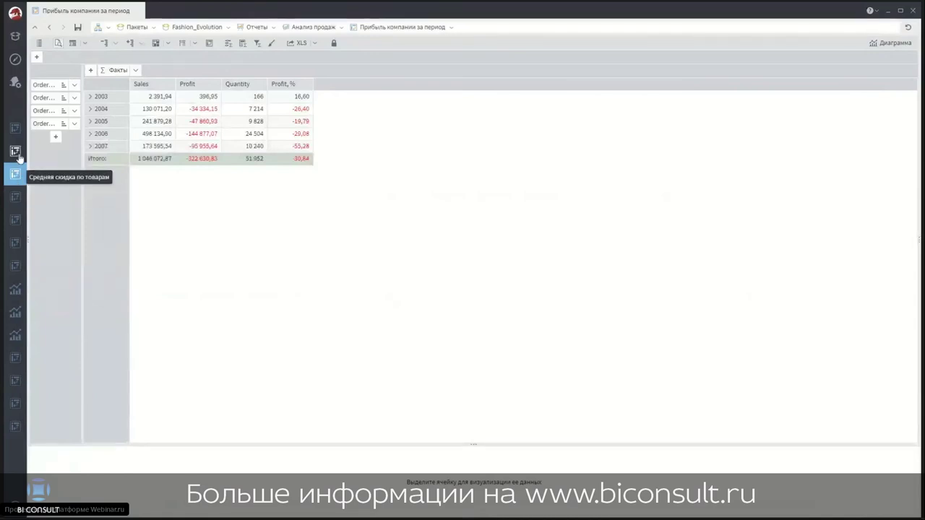
Step: Examine the yearly product discounts in the Средняя скидка по товарам report and return to Прибыль компании за период
left_click(15, 152)
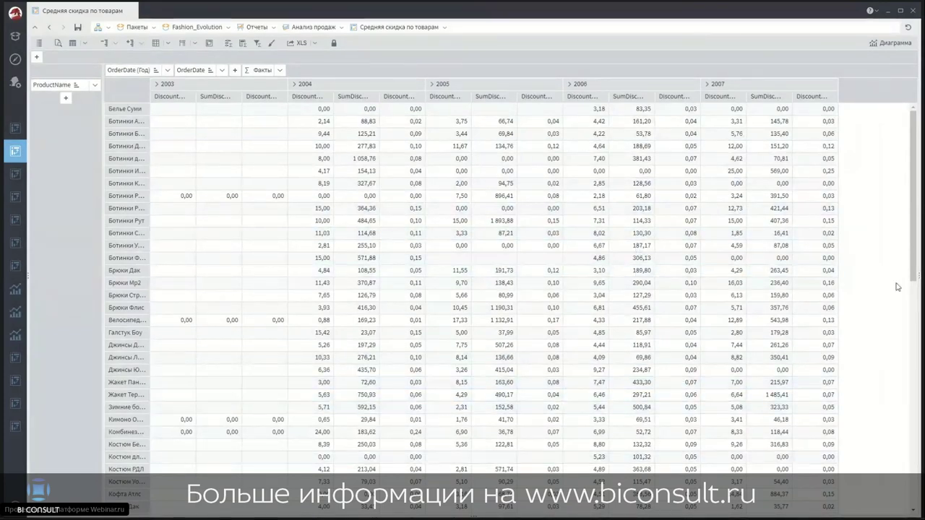
scroll(888, 300, "down", 2)
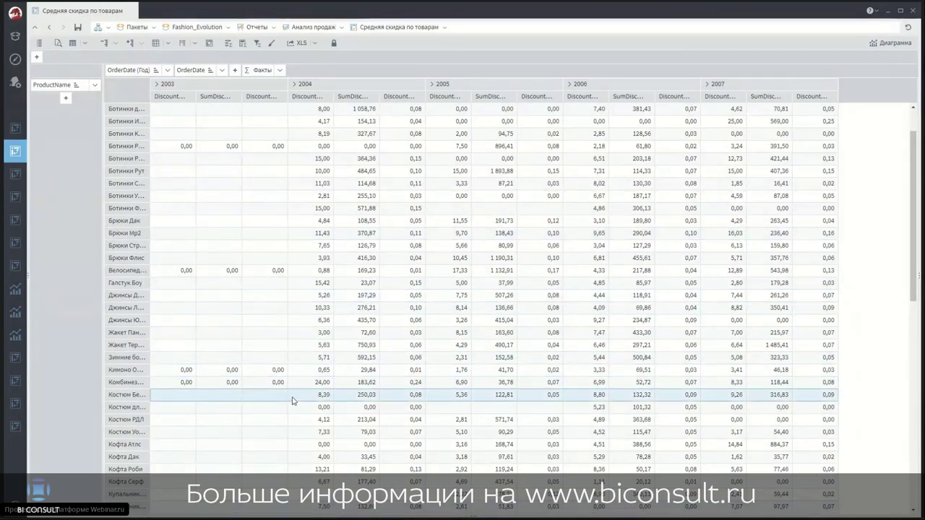
scroll(155, 352, "down", 2)
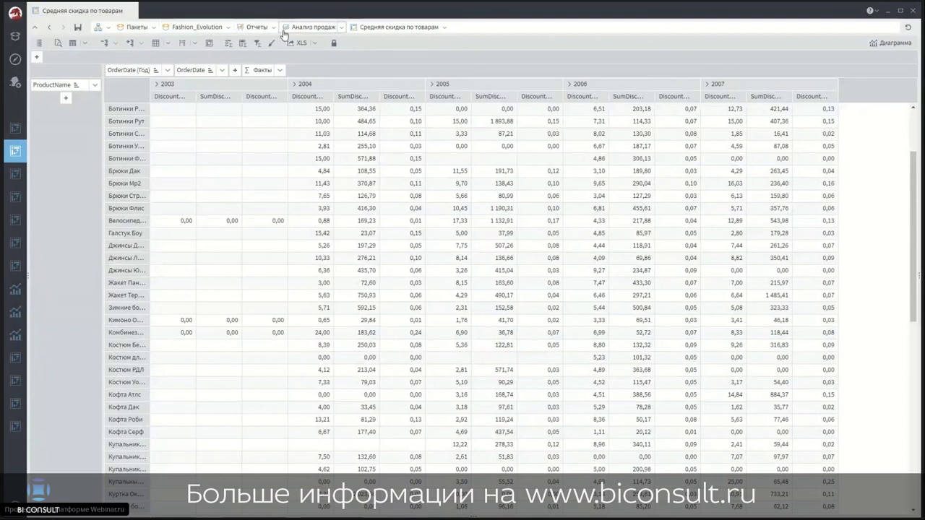
left_click(15, 175)
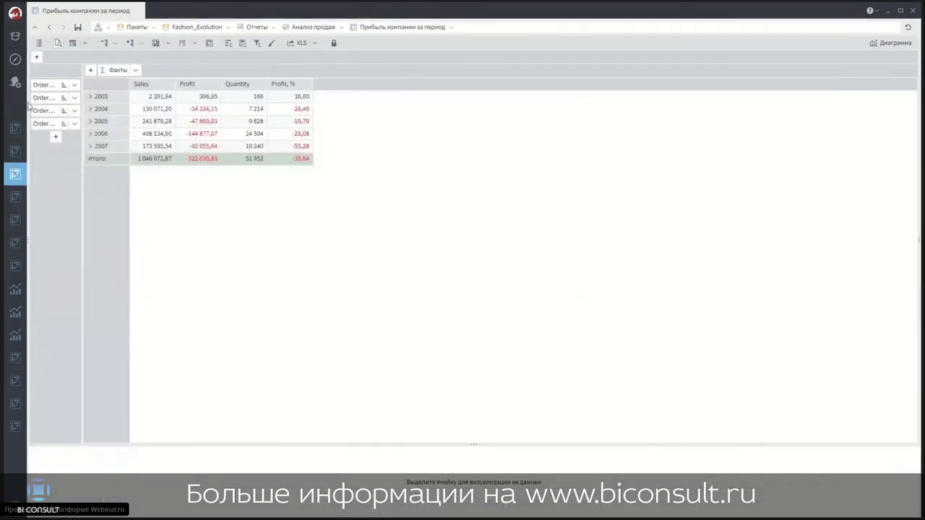
Step: Open the connections of the Импорт module in the import package and delete the second MS Access connection
left_click(253, 27)
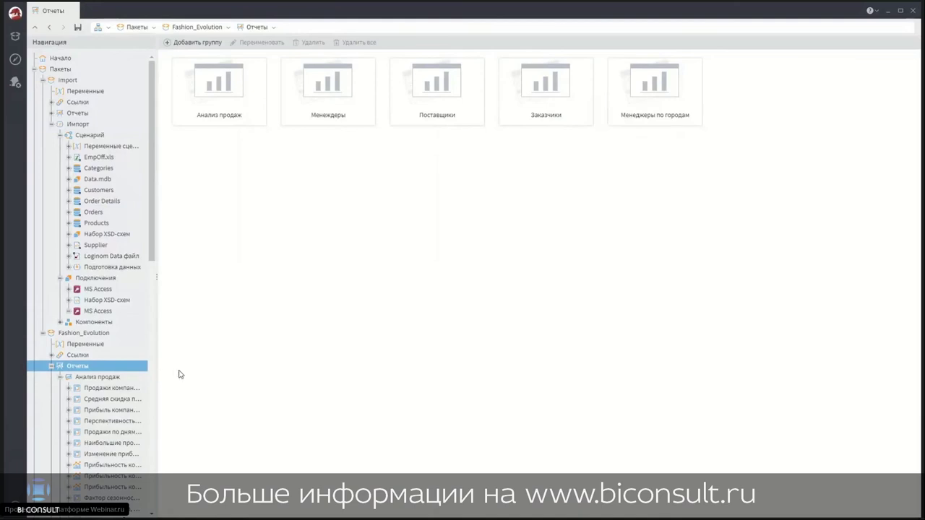
double_click(102, 278)
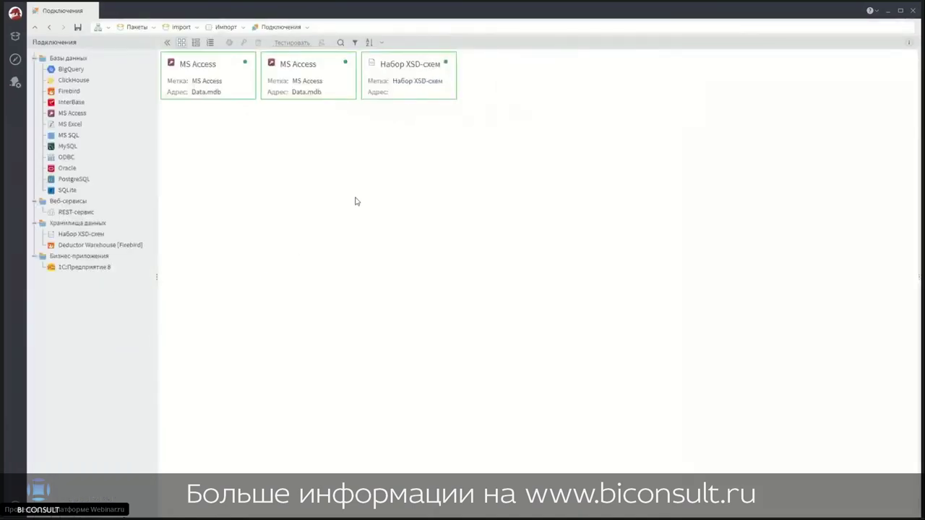
right_click(320, 68)
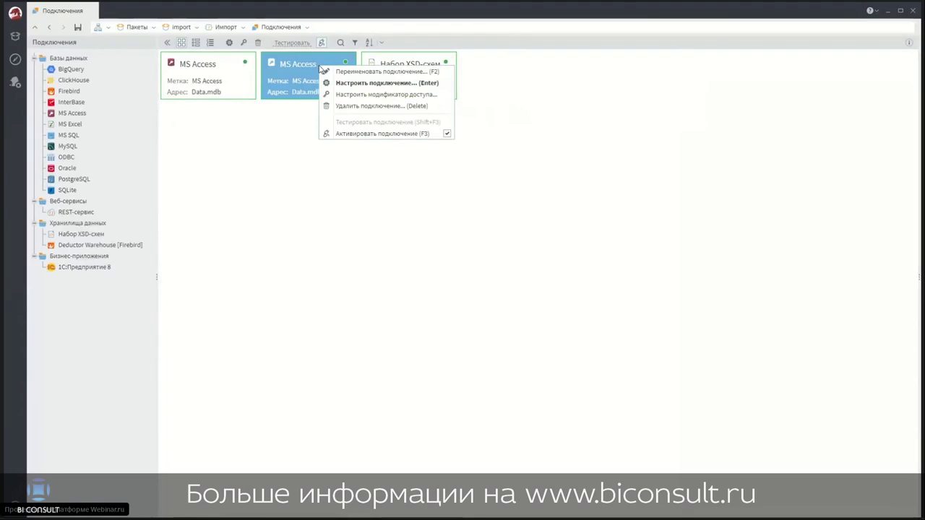
left_click(348, 106)
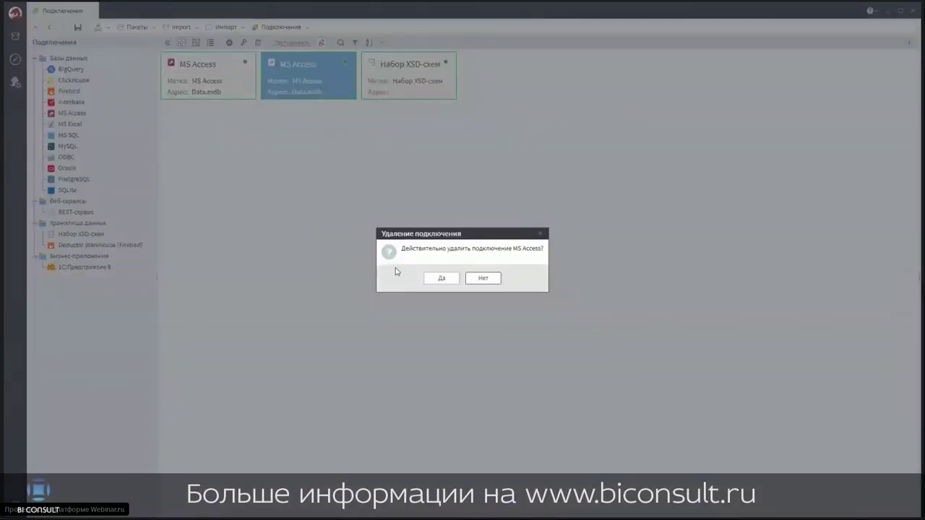
left_click(446, 282)
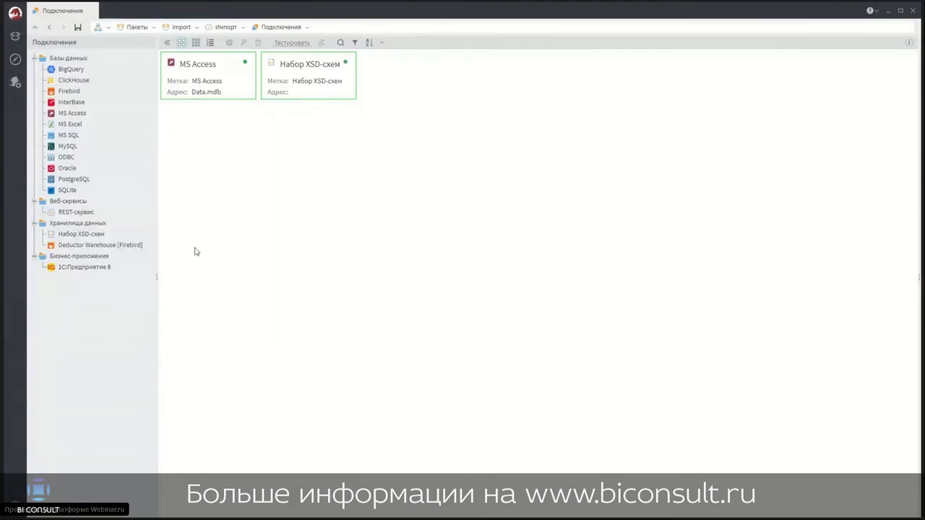
Step: Open the Импорт module's scenario and look through the available components from the Импорт group to the Экспорт group
left_click(79, 80)
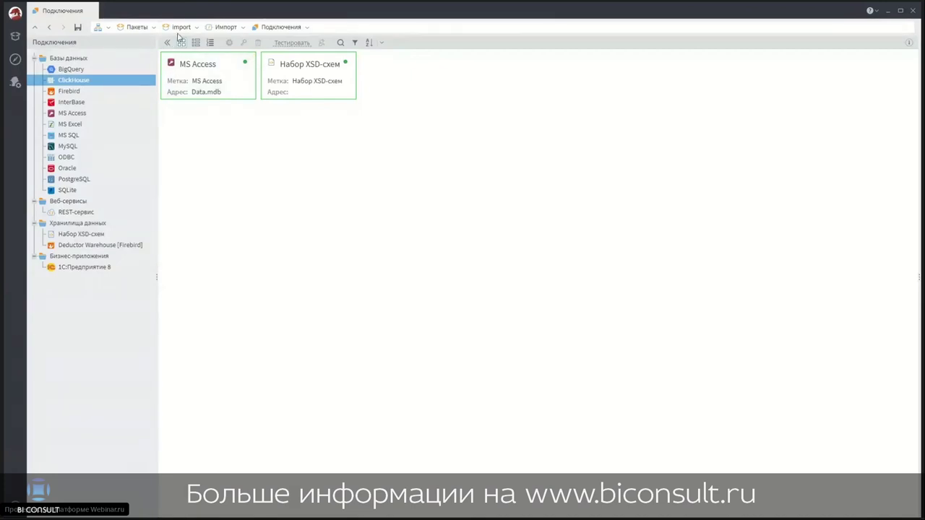
left_click(222, 27)
double_click(189, 63)
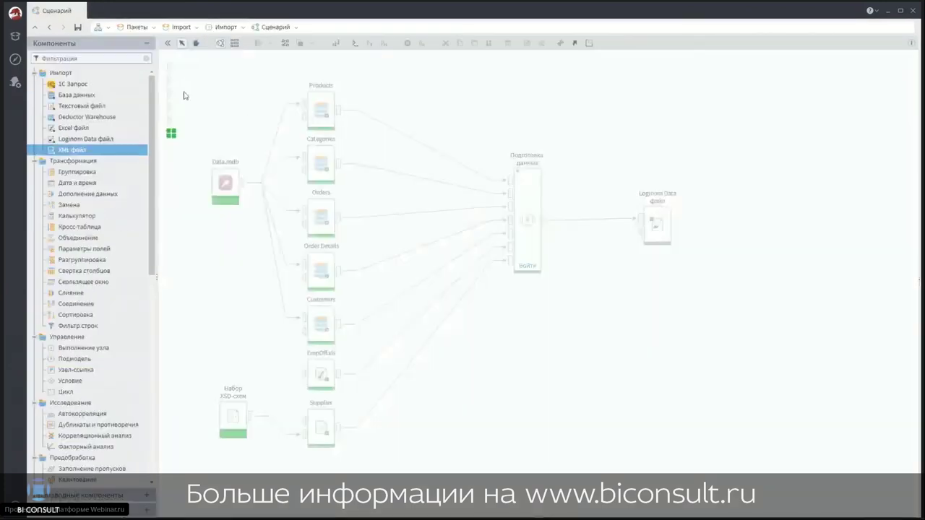
scroll(151, 121, "down", 3)
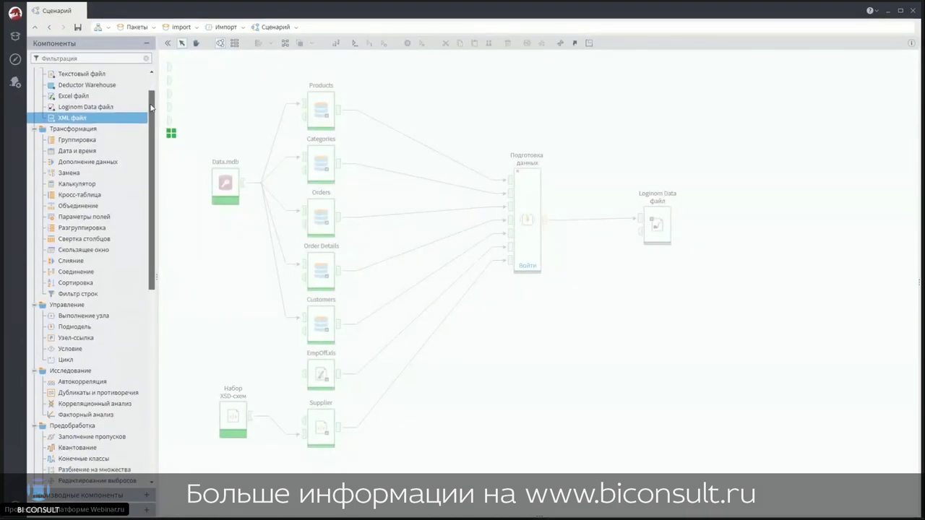
left_click_drag(152, 121, 146, 216)
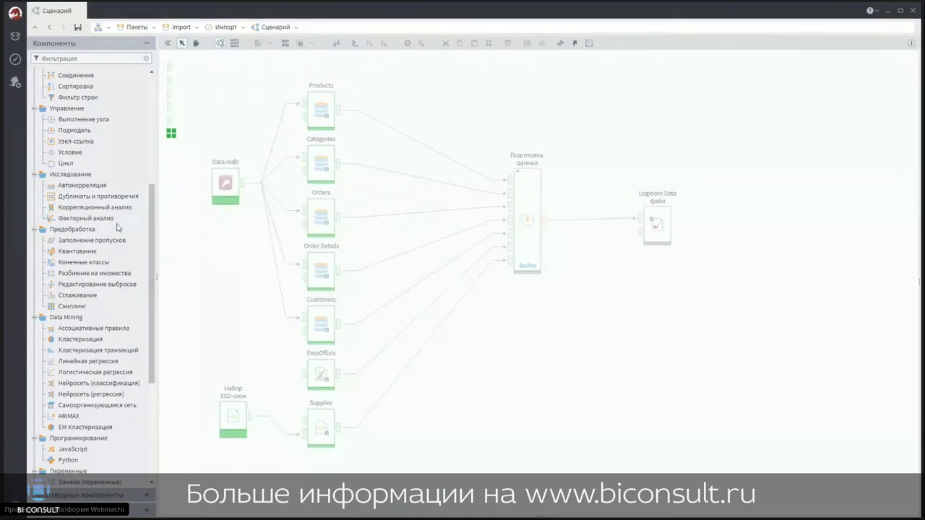
scroll(117, 233, "down", 3)
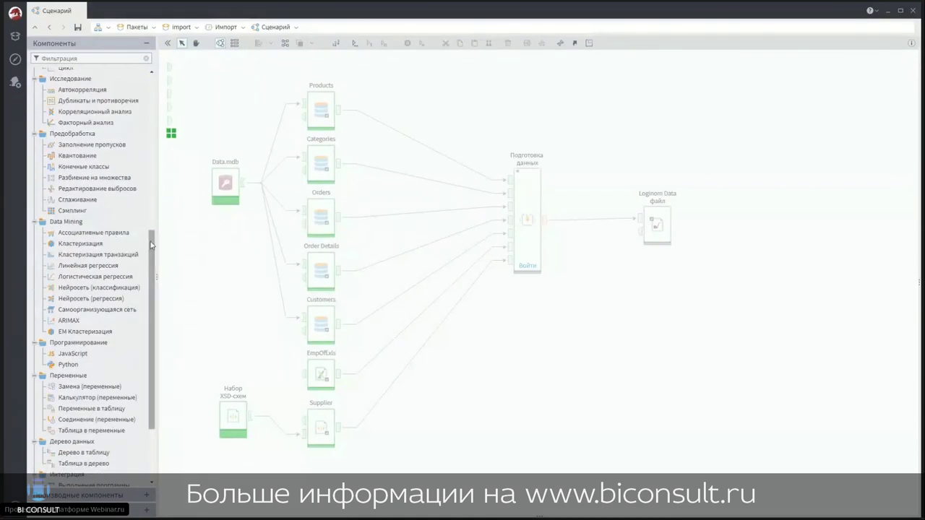
left_click_drag(153, 243, 153, 305)
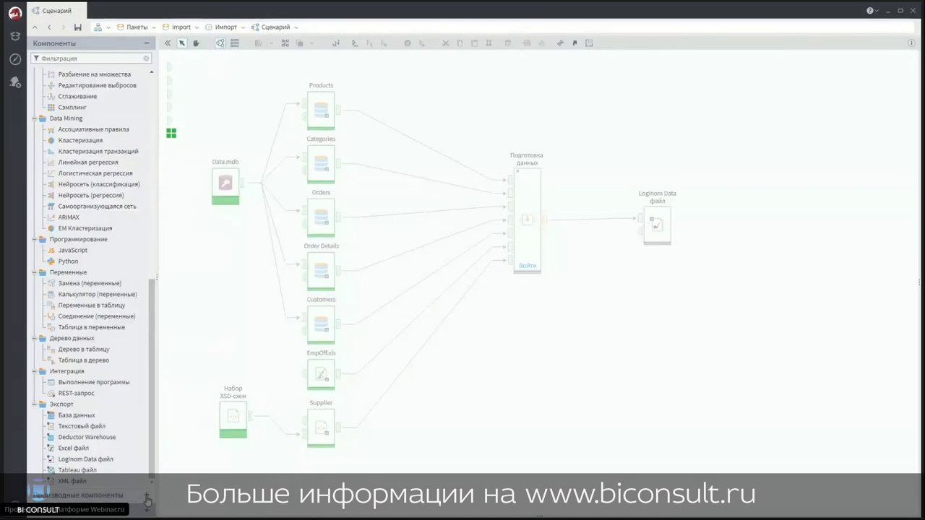
Step: Look through the derived components, and expand the connections of the current module and of the import package's Импорт module
left_click(146, 498)
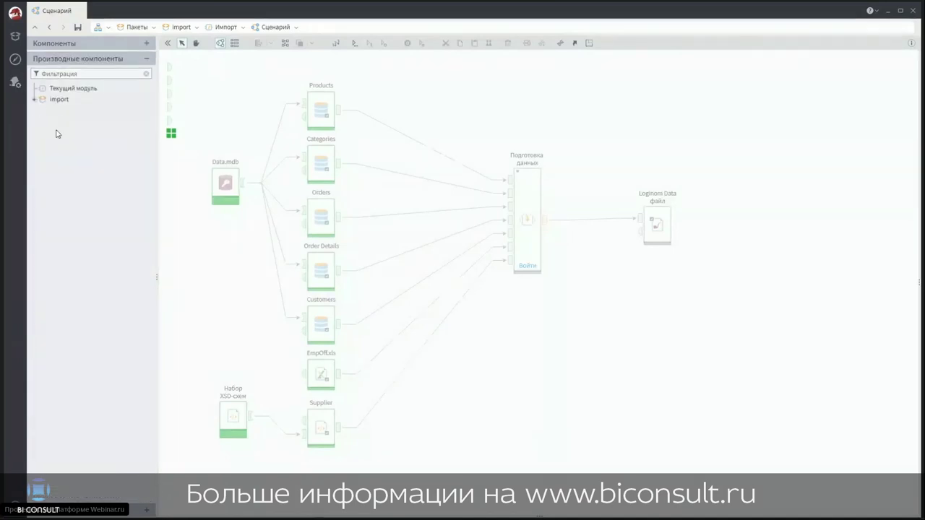
left_click(34, 100)
left_click(147, 510)
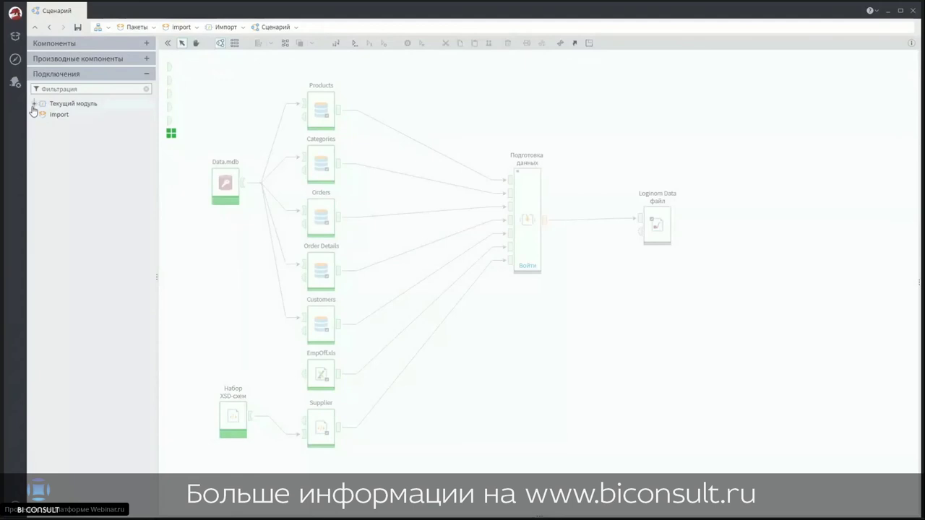
left_click(34, 103)
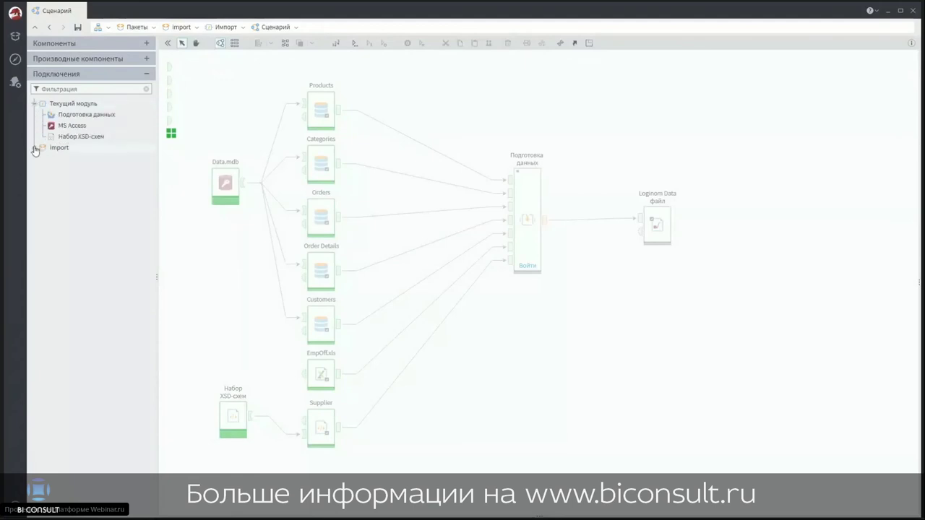
left_click(33, 148)
left_click(43, 159)
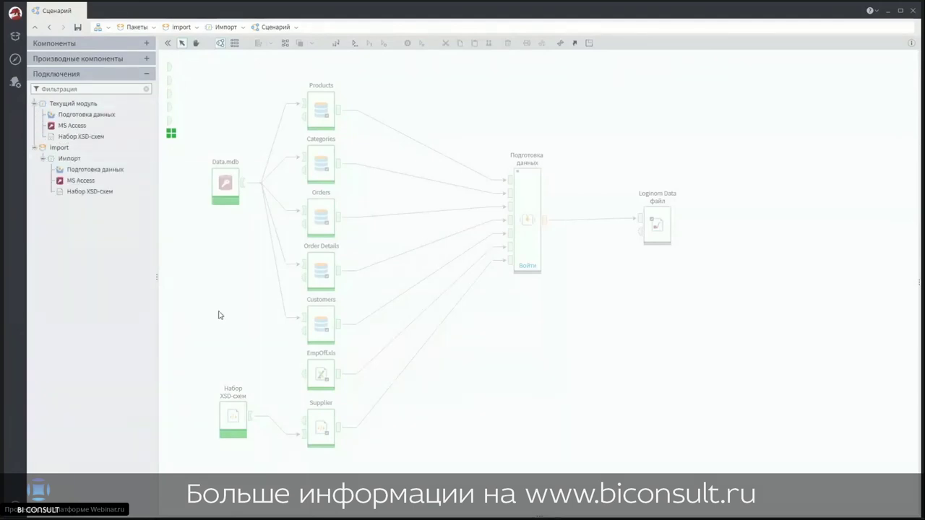
Step: Show the standard component list again and go back to its Импорт group
left_click(147, 45)
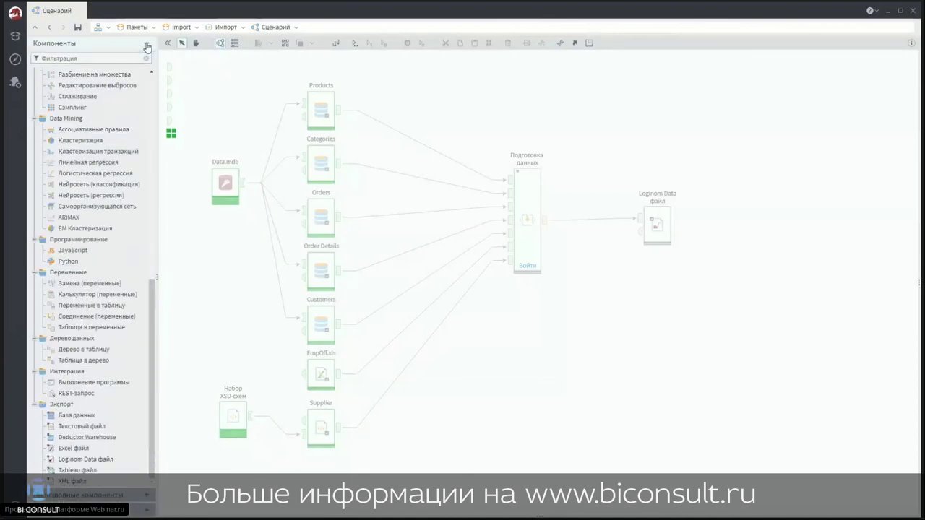
scroll(129, 185, "up", 3)
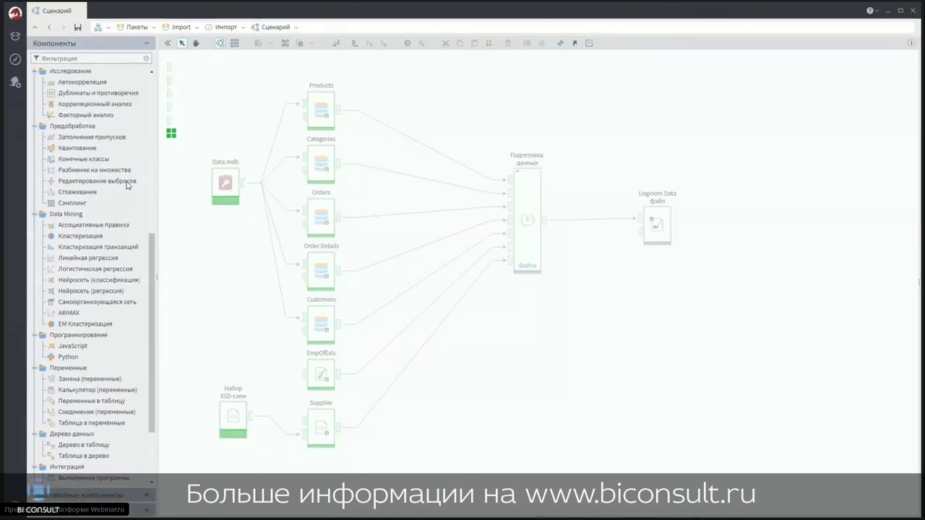
scroll(126, 186, "up", 10)
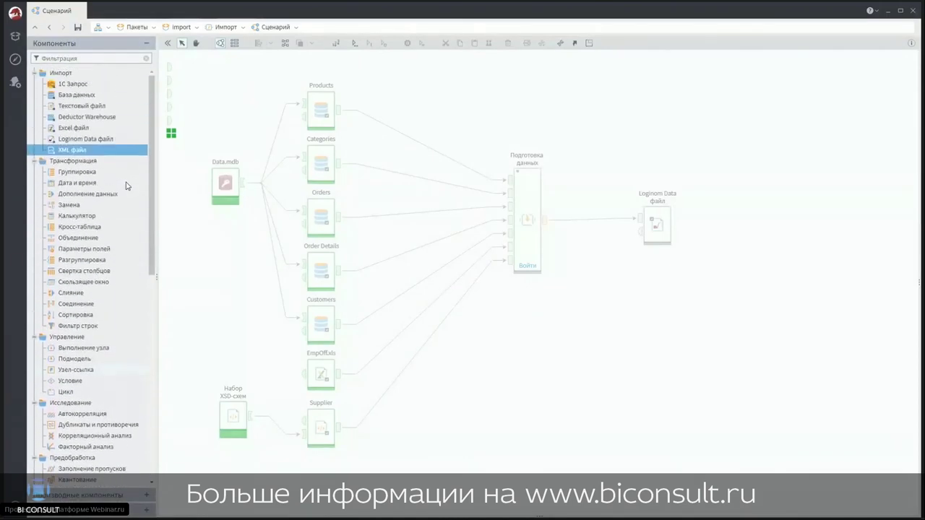